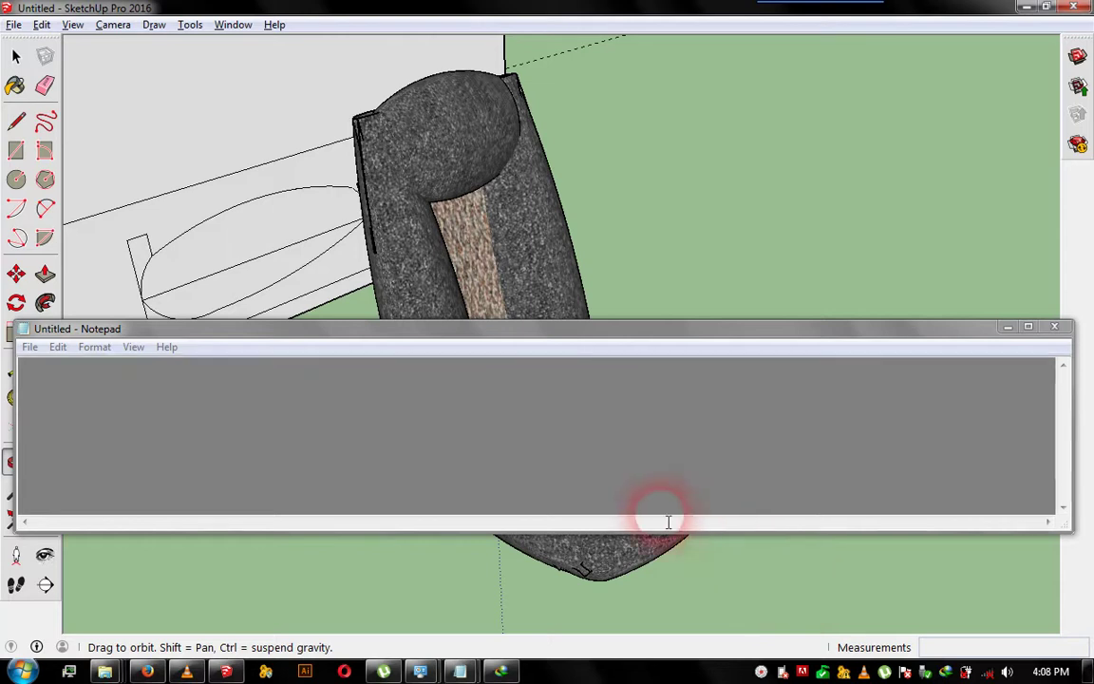
# - Write the Notepad note 'welcome back… now we create windows and wind shield', then close it
pyautogui.click(330, 378)
pyautogui.write('..now we create windows and wind shield..')
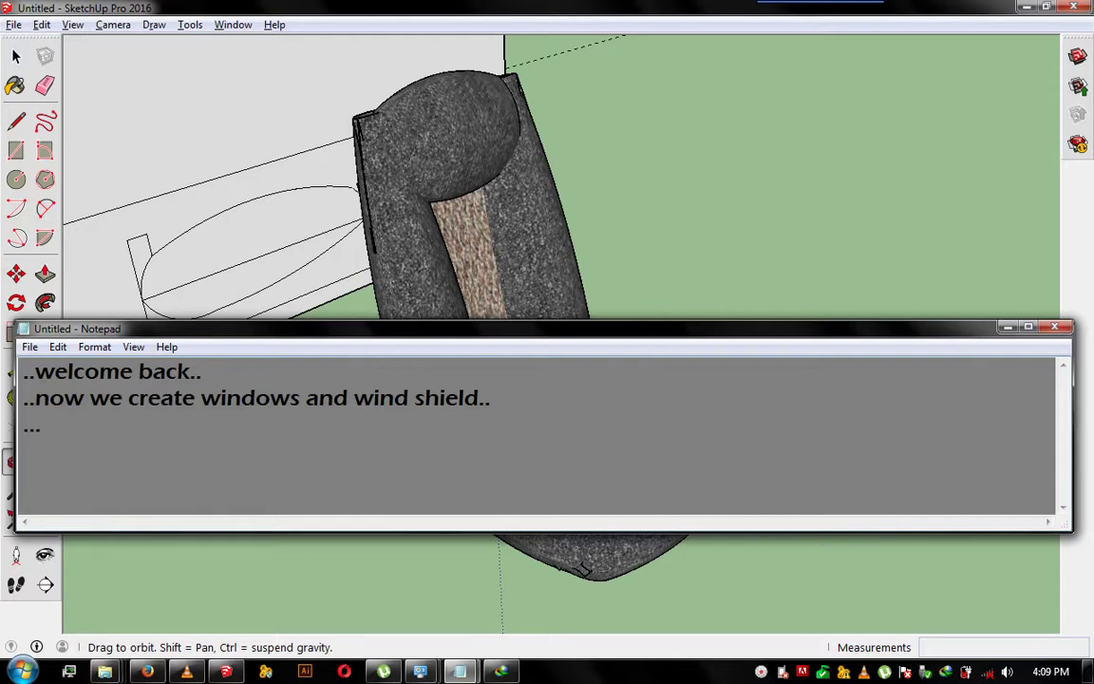
pyautogui.click(320, 425)
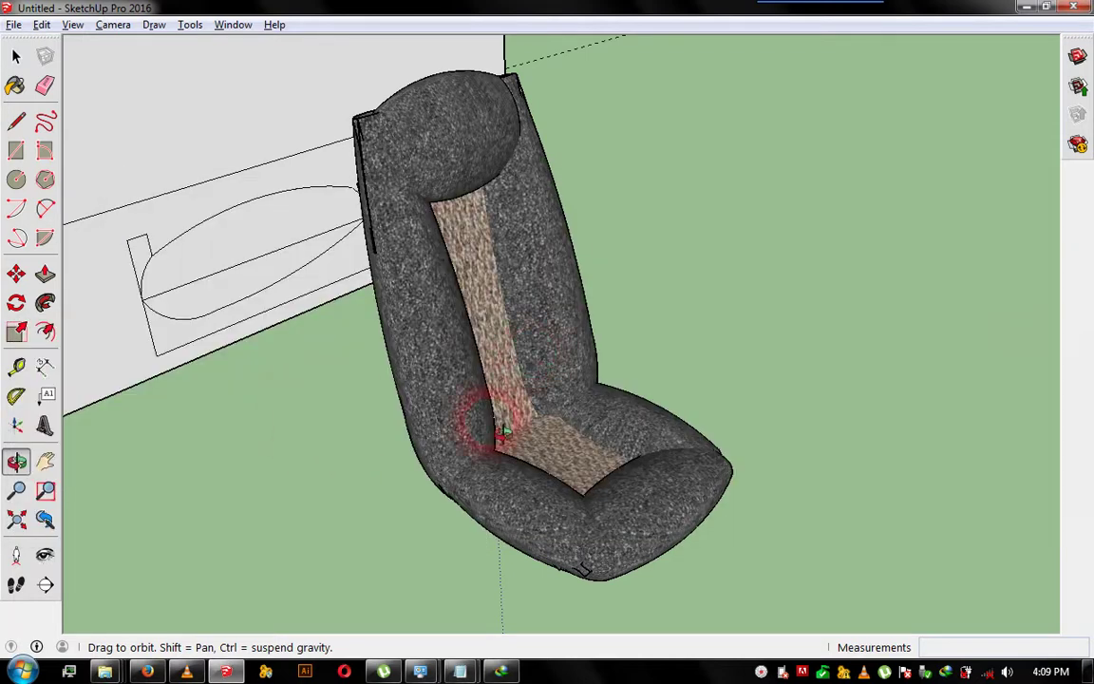
# - Draw a long rectangle from the upper-left side to near the bus front to mark the window area
pyautogui.scroll(-3, 510, 415)
pyautogui.scroll(-3, 446, 423)
pyautogui.scroll(5, 665, 105)
pyautogui.moveTo(697, 103)
pyautogui.mouseDown(button='middle')
pyautogui.moveTo(760, 54)
pyautogui.moveTo(726, 98)
pyautogui.moveTo(916, 115)
pyautogui.moveTo(661, 172)
pyautogui.moveTo(411, 288)
pyautogui.moveTo(359, 294)
pyautogui.moveTo(355, 236)
pyautogui.moveTo(486, 269)
pyautogui.moveTo(625, 281)
pyautogui.moveTo(562, 272)
pyautogui.mouseUp(button='middle')
pyautogui.moveTo(562, 271); pyautogui.dragTo(637, 269)
pyautogui.moveTo(605, 342); pyautogui.dragTo(555, 317)
pyautogui.press('r')
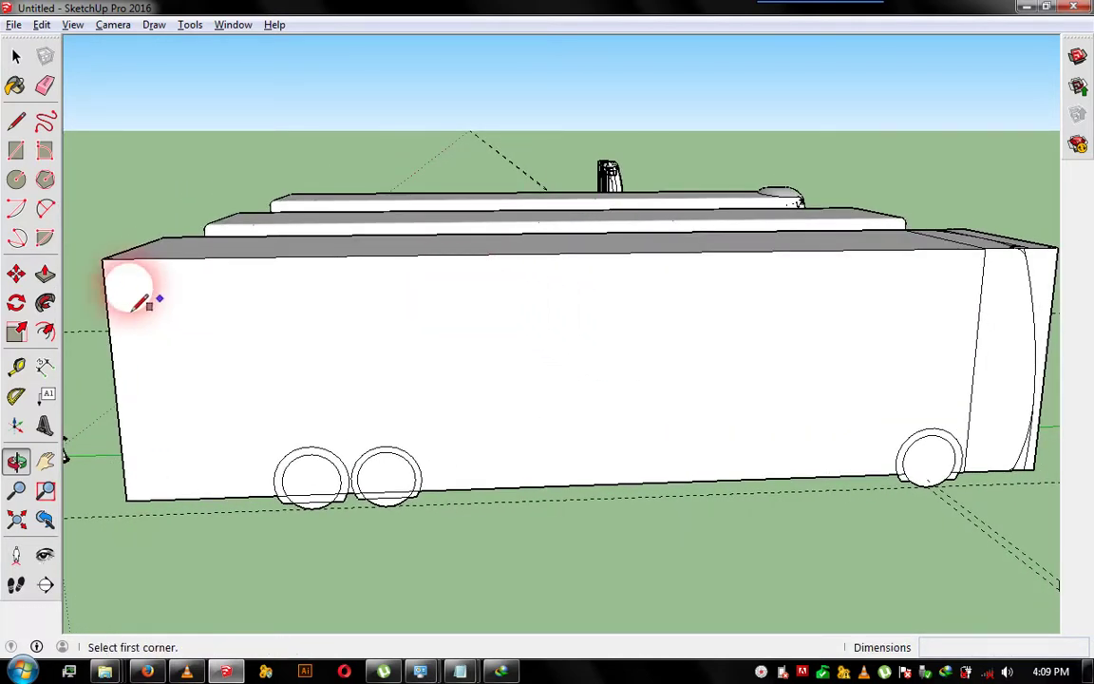
pyautogui.click(118, 276)
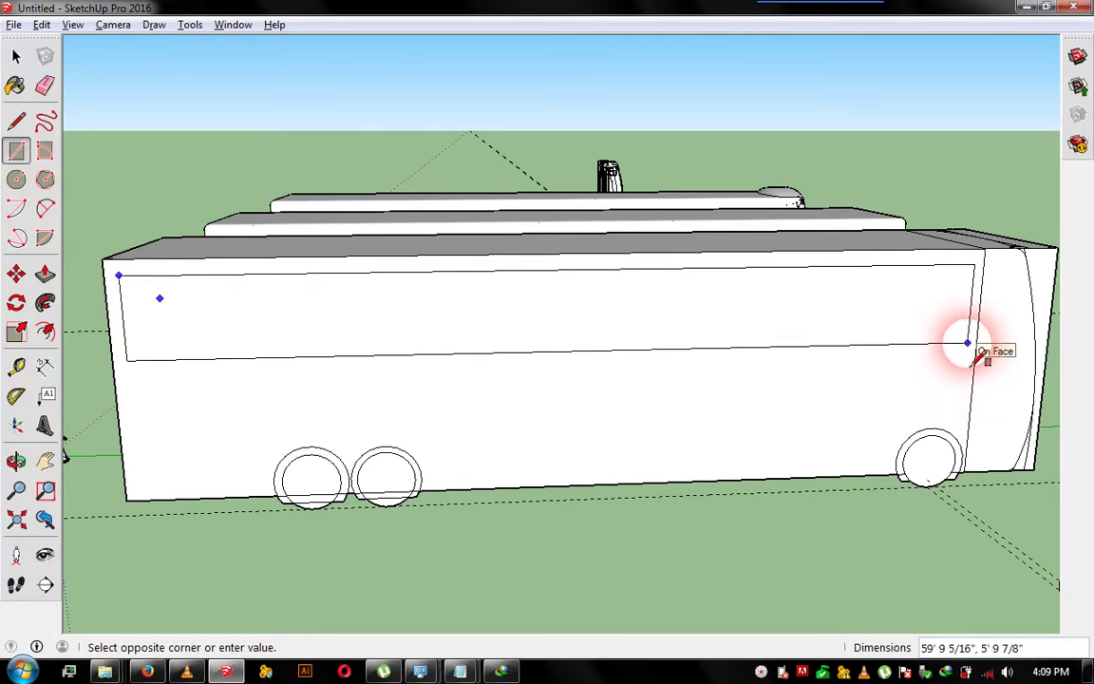
pyautogui.click(967, 337)
pyautogui.scroll(2, 127, 294)
pyautogui.scroll(3, 128, 290)
pyautogui.scroll(3, 86, 247)
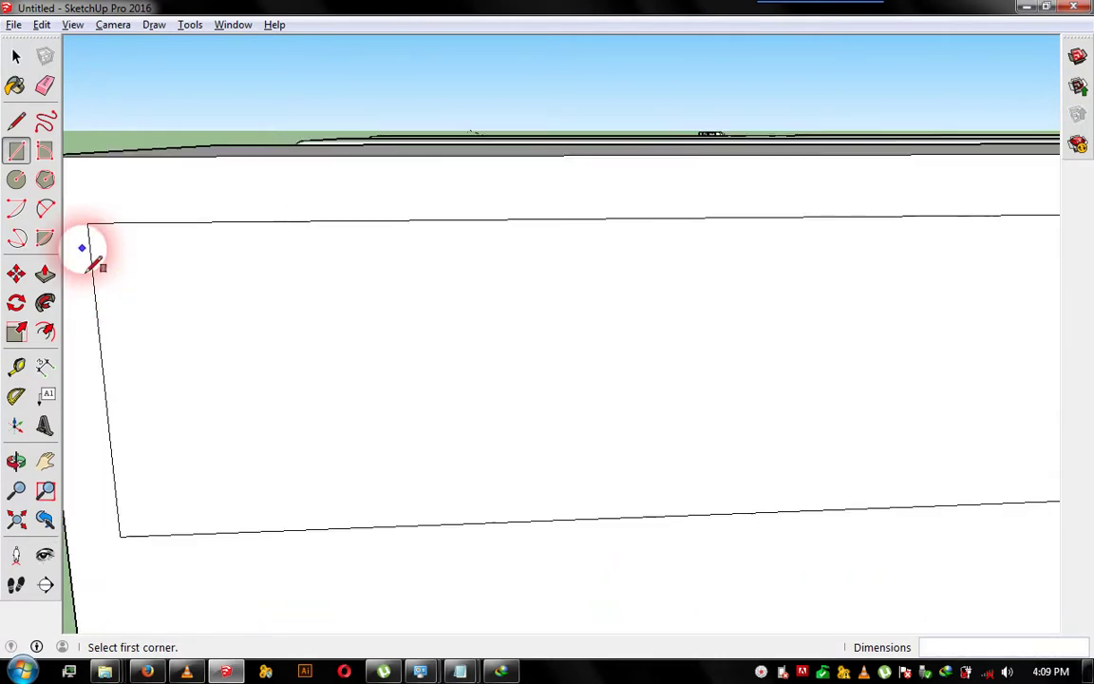
pyautogui.scroll(2, 95, 228)
# - Round the top-left and bottom-left corners of the window rectangle with 2-point arcs
pyautogui.press('a')
pyautogui.click(119, 218)
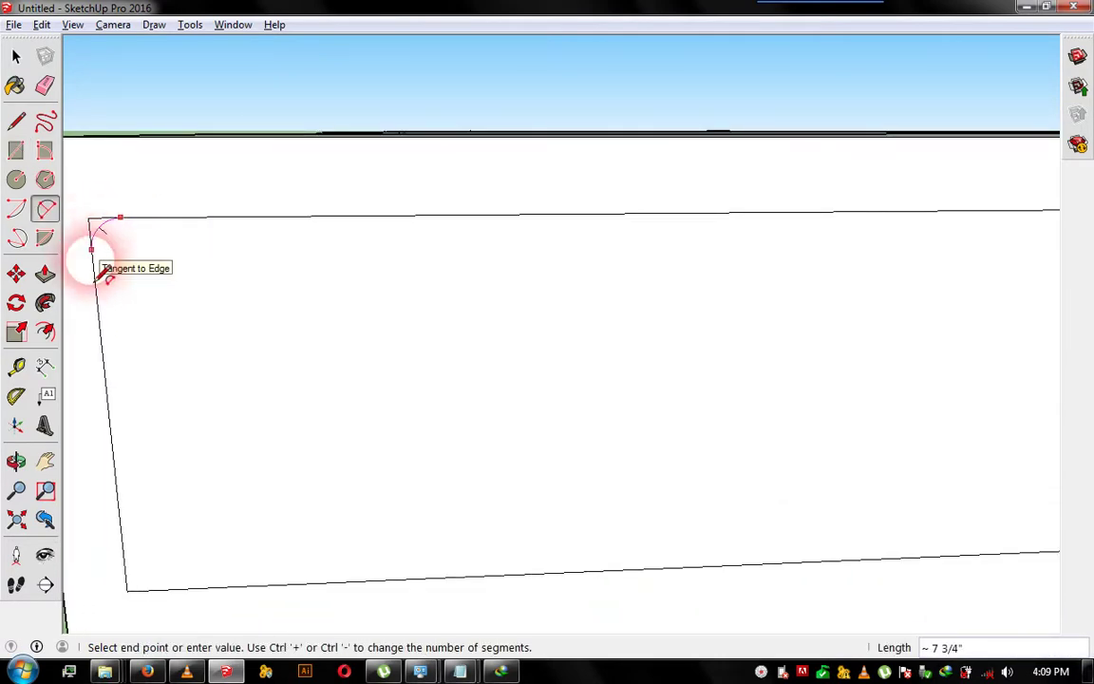
pyautogui.click(91, 249)
pyautogui.click(121, 218)
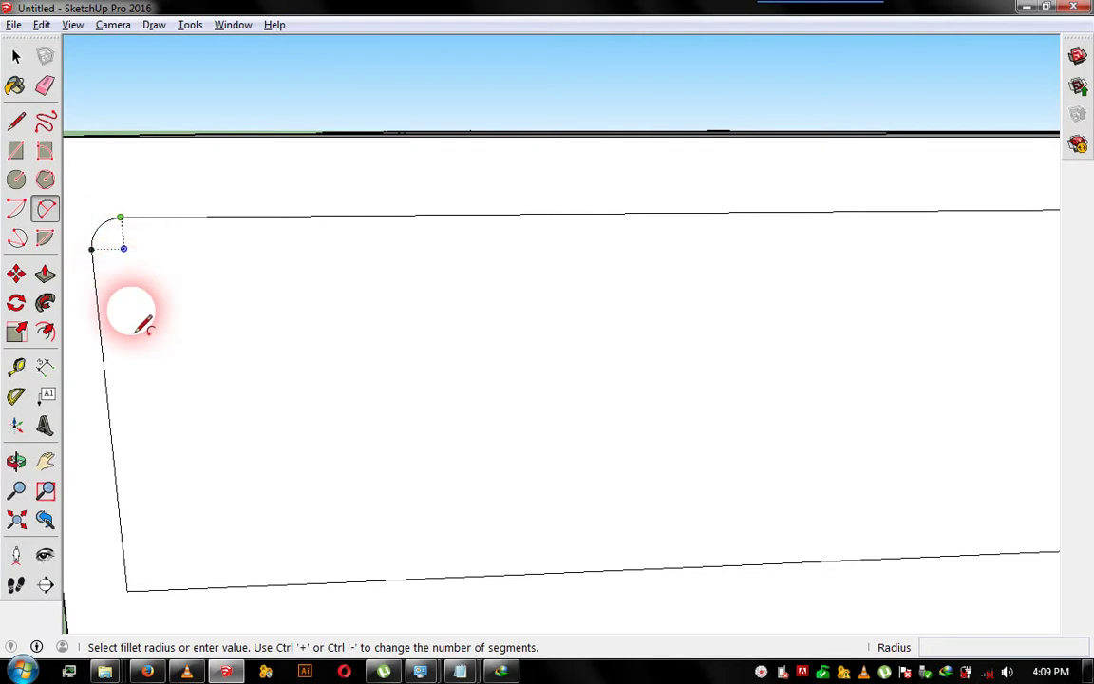
pyautogui.click(157, 589)
pyautogui.click(125, 555)
pyautogui.scroll(-2, 107, 541)
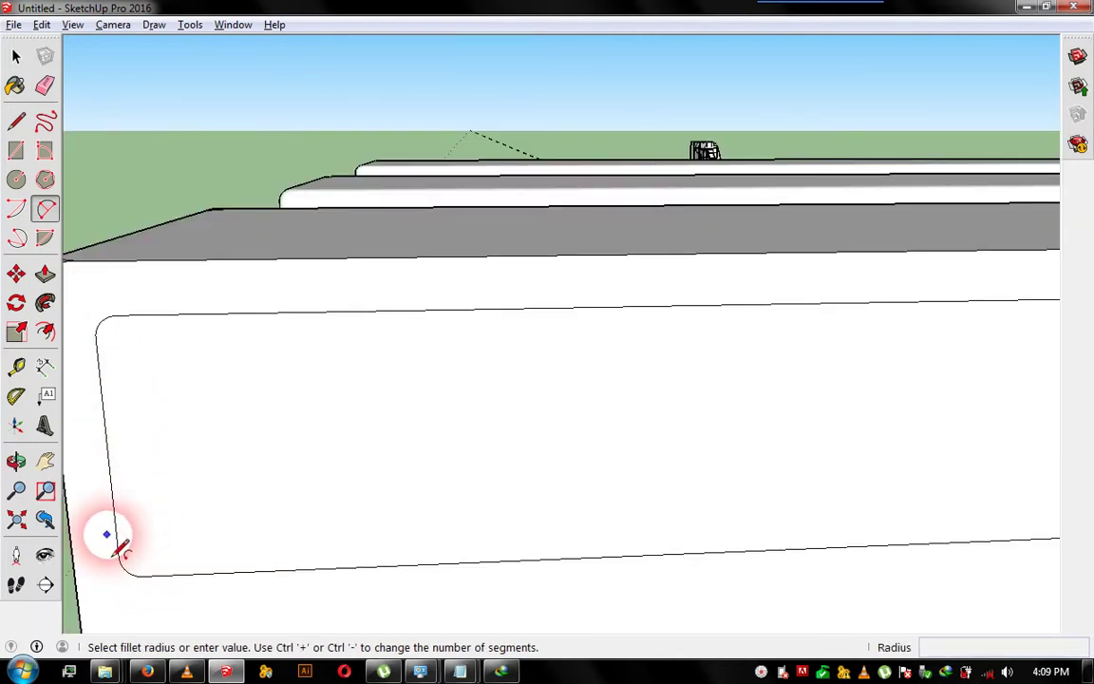
pyautogui.scroll(-2, 110, 538)
pyautogui.scroll(-2, 114, 527)
pyautogui.scroll(2, 836, 432)
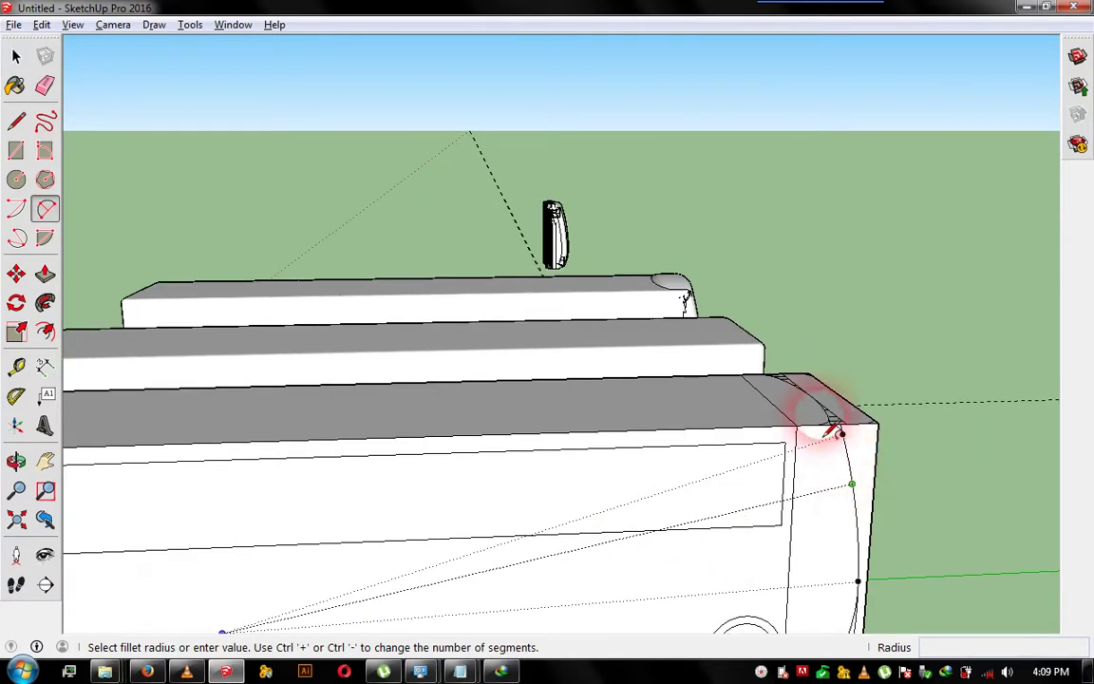
pyautogui.scroll(1, 787, 500)
pyautogui.scroll(1, 782, 603)
pyautogui.scroll(2, 724, 328)
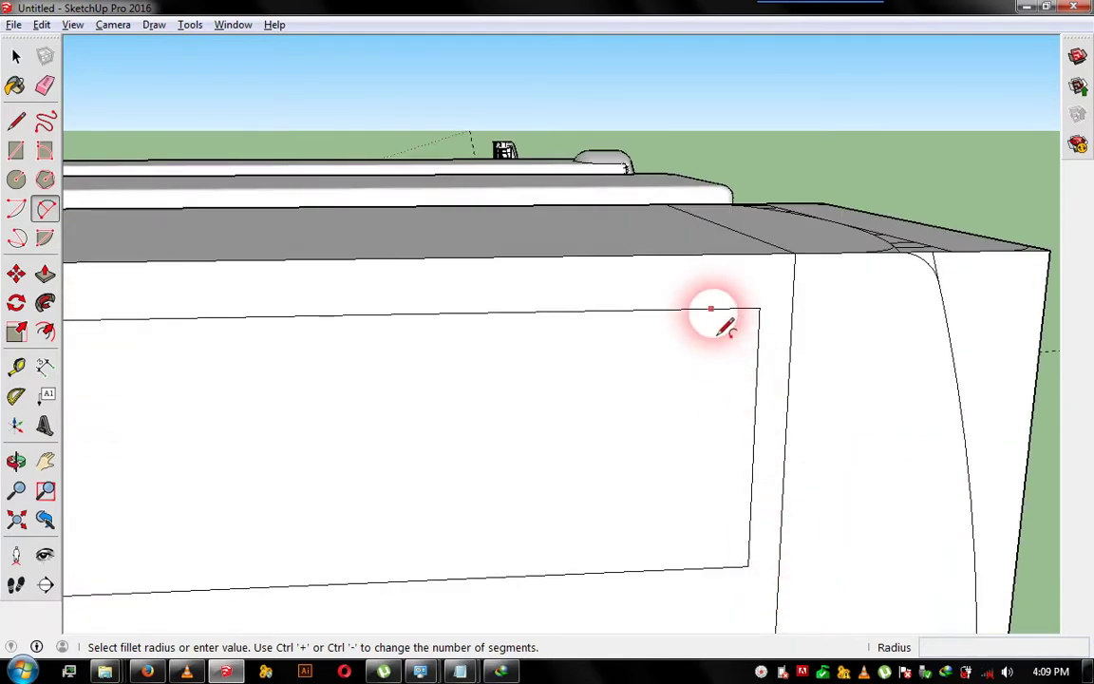
# - Round the top-right and bottom-right corners of the window outline with arcs
pyautogui.click(727, 310)
pyautogui.click(752, 334)
pyautogui.click(764, 361)
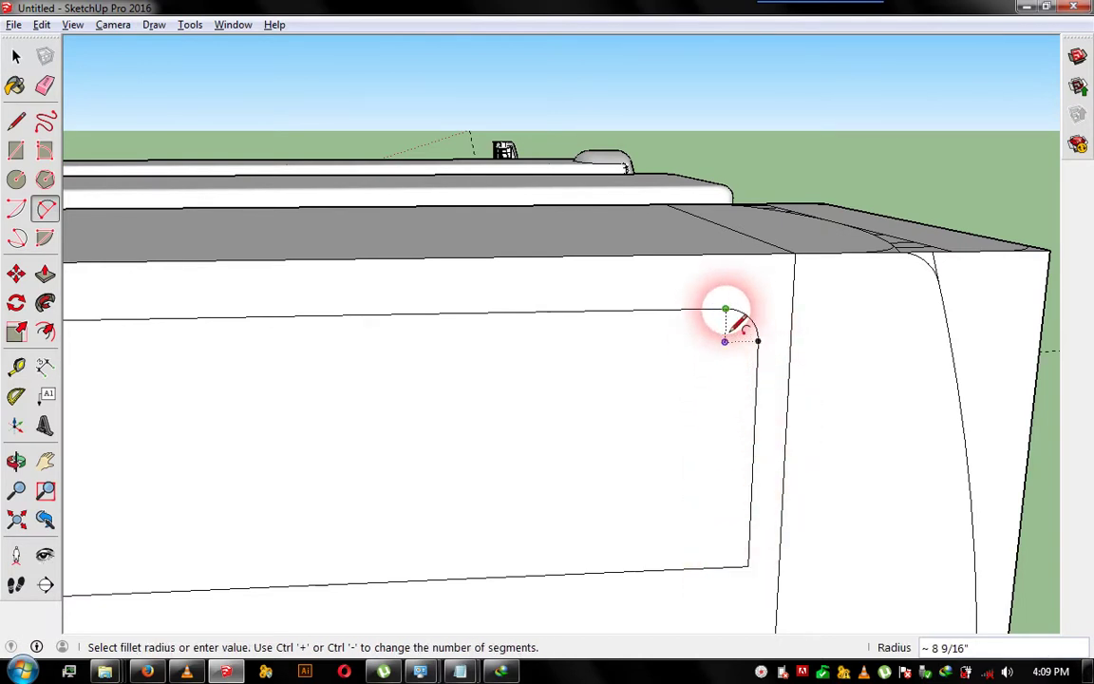
pyautogui.click(726, 312)
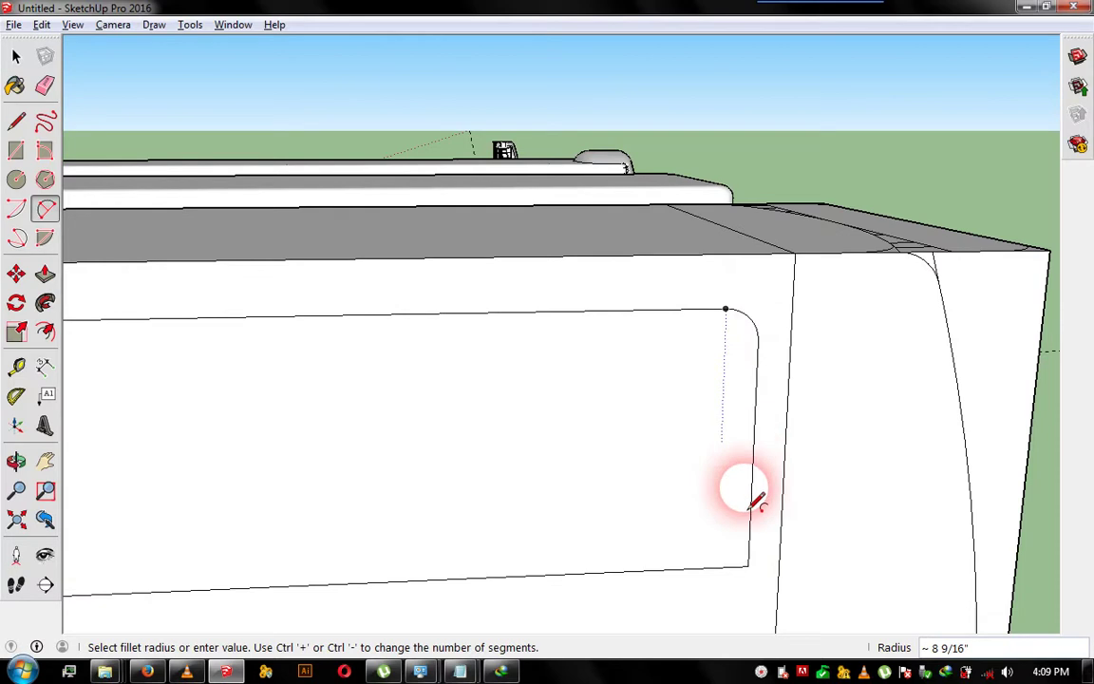
pyautogui.click(718, 568)
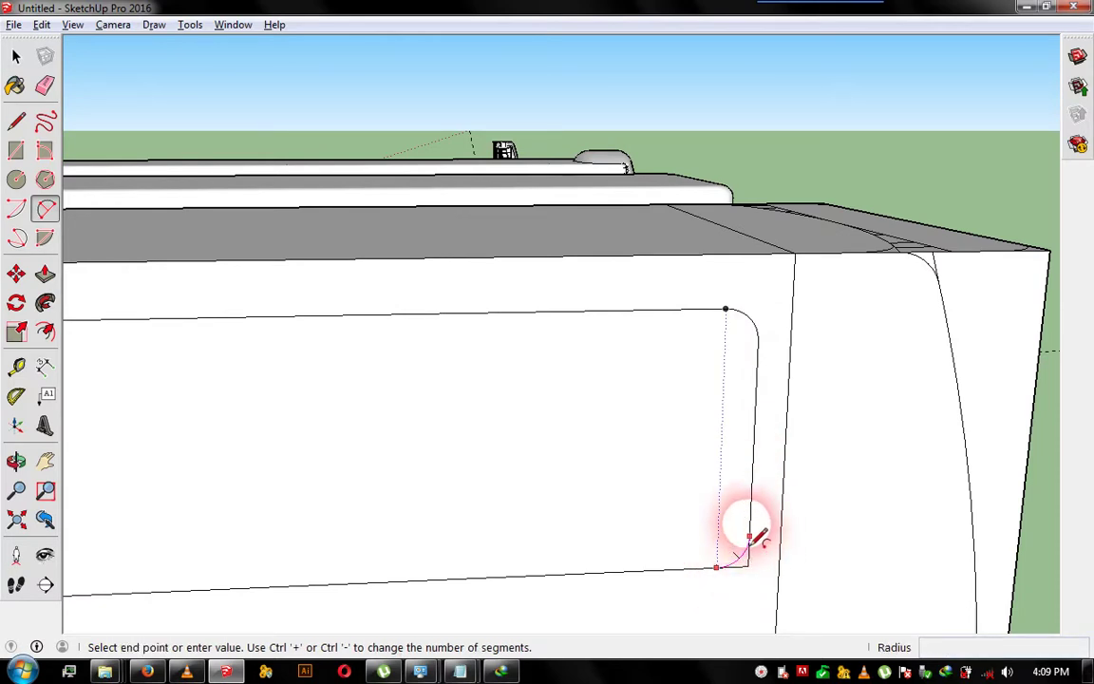
pyautogui.click(749, 538)
pyautogui.scroll(-1, 941, 475)
pyautogui.scroll(-1, 915, 456)
pyautogui.scroll(-1, 917, 527)
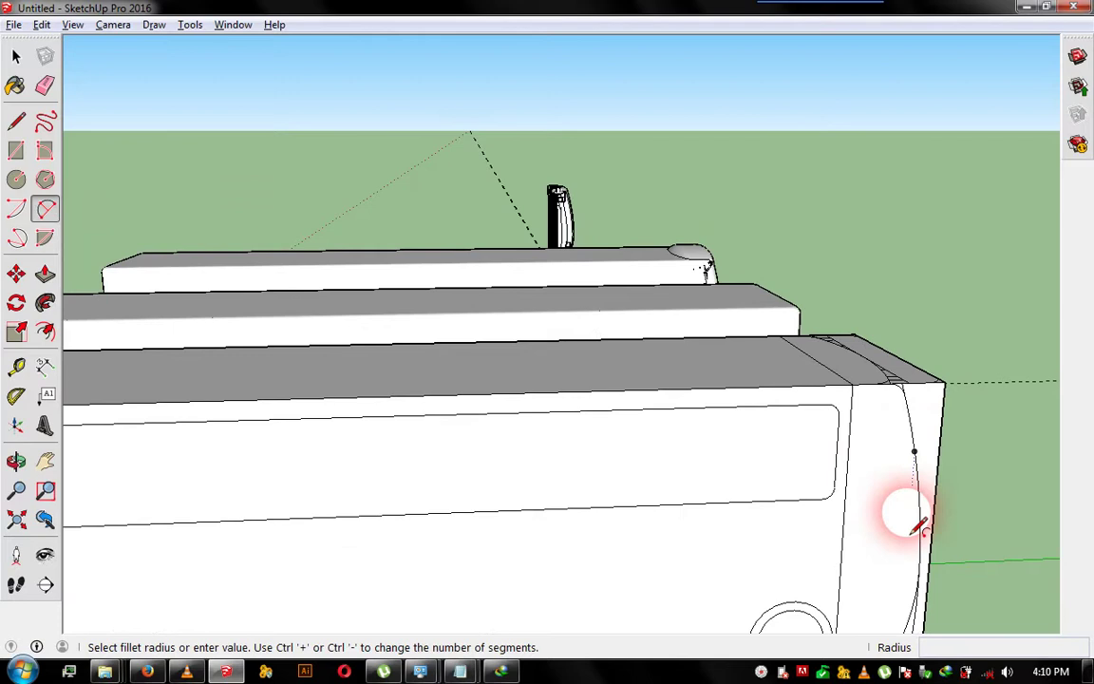
pyautogui.scroll(-2, 912, 512)
pyautogui.moveTo(872, 488); pyautogui.dragTo(596, 432, button='middle')
pyautogui.moveTo(595, 432)
pyautogui.mouseDown()
pyautogui.moveTo(320, 446)
pyautogui.moveTo(501, 396)
pyautogui.moveTo(525, 419)
pyautogui.moveTo(531, 405)
pyautogui.moveTo(651, 379)
pyautogui.moveTo(471, 379)
pyautogui.moveTo(476, 371)
pyautogui.mouseUp()
pyautogui.moveTo(549, 372)
pyautogui.mouseDown()
pyautogui.moveTo(837, 379)
pyautogui.moveTo(596, 332)
pyautogui.mouseUp()
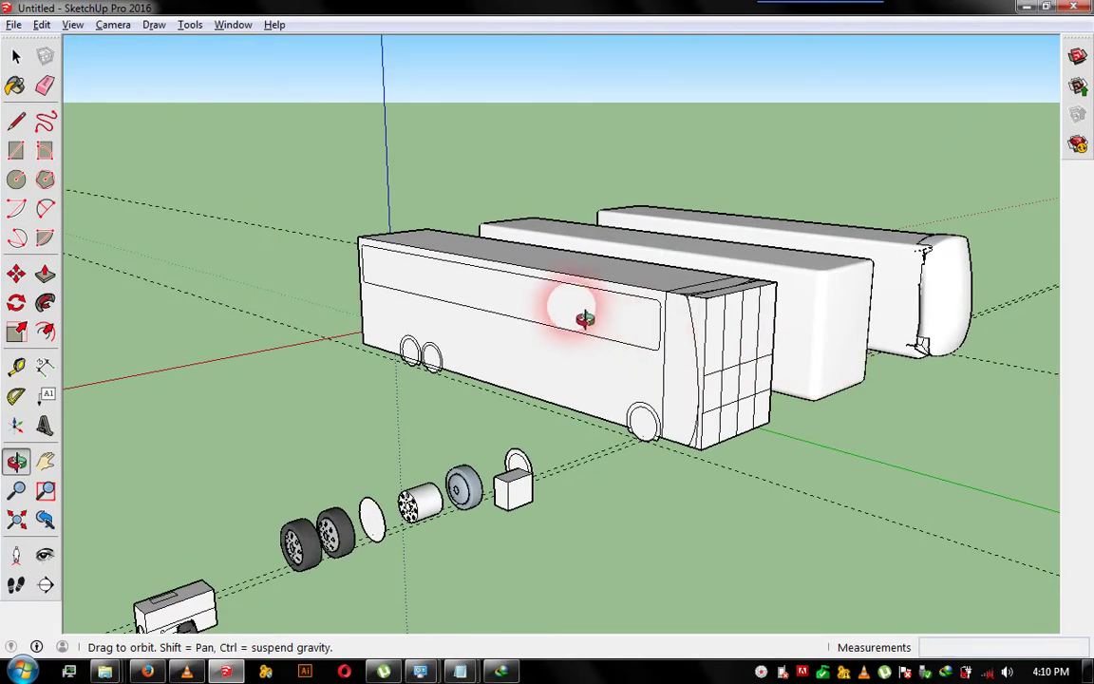
# - Copy the rounded window face with Move plus Ctrl and place it beside the buses
pyautogui.press('m')
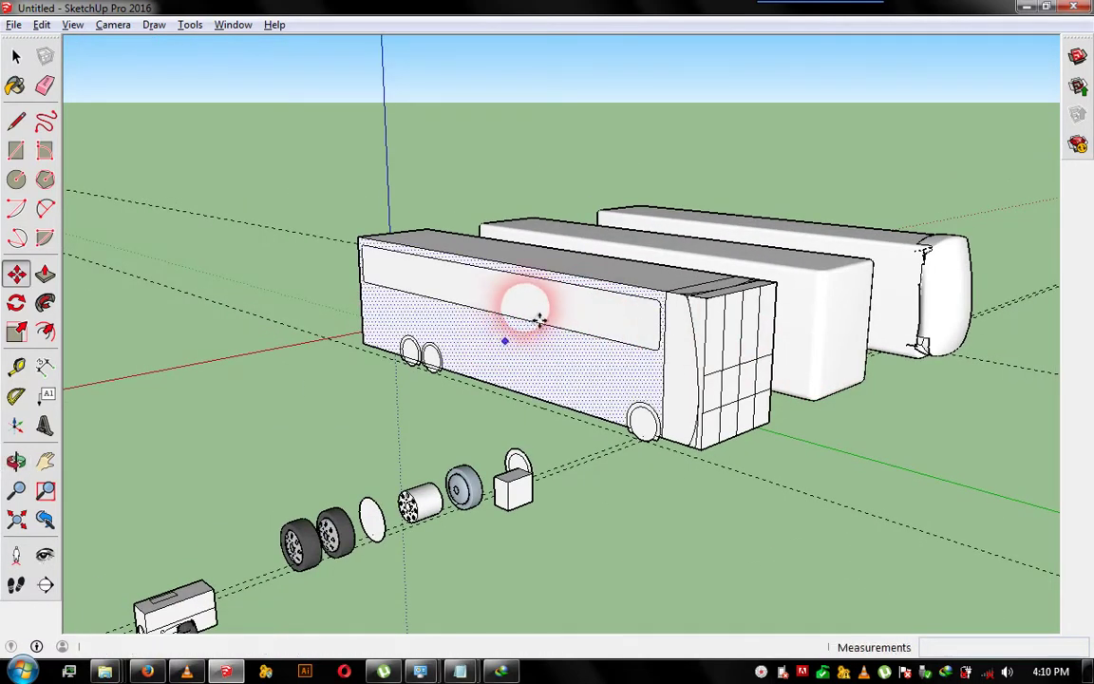
pyautogui.press('space')
pyautogui.click(590, 324)
pyautogui.scroll(-2, 736, 369)
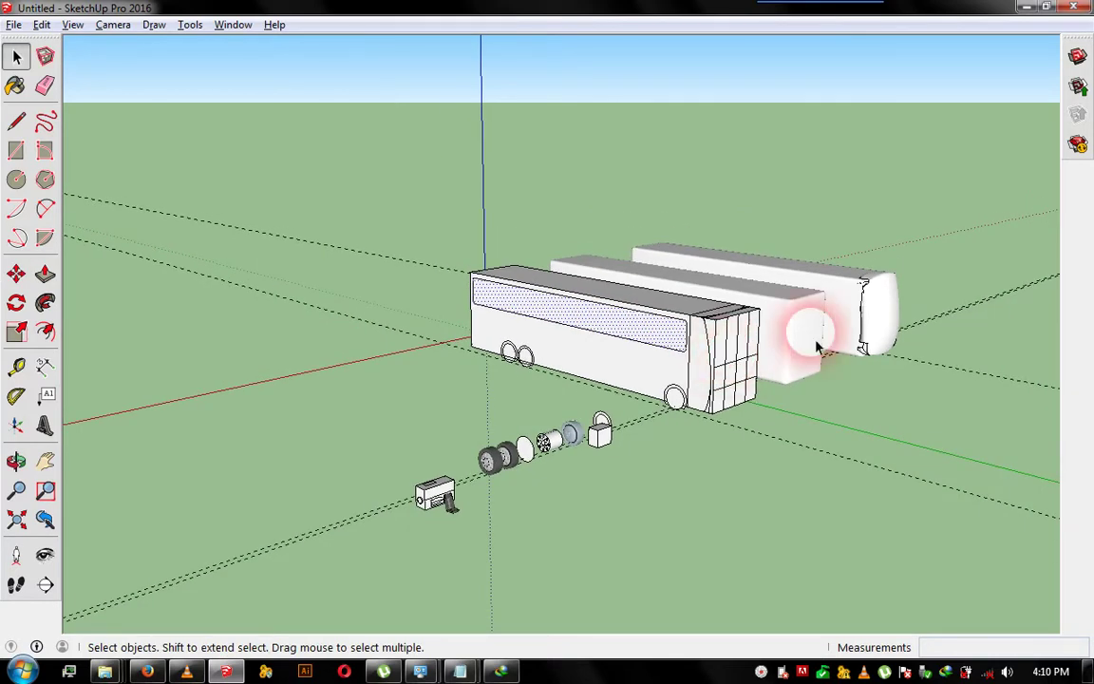
pyautogui.moveTo(835, 384); pyautogui.dragTo(694, 389, button='middle')
pyautogui.moveTo(694, 389); pyautogui.dragTo(496, 371)
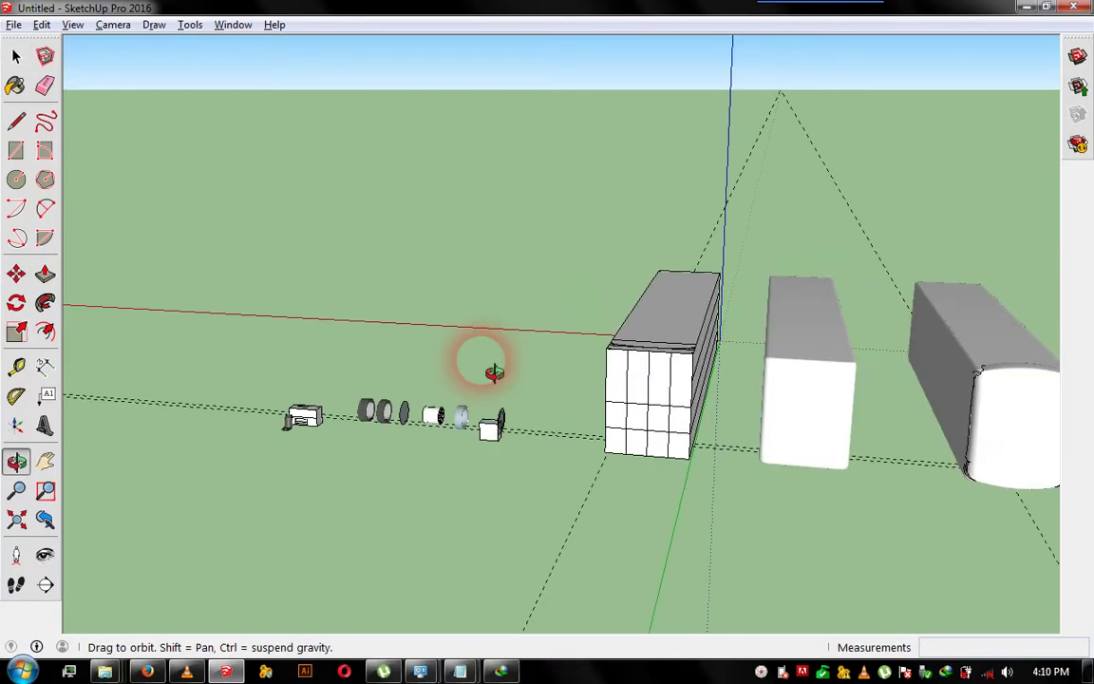
pyautogui.scroll(-3, 244, 373)
pyautogui.moveTo(244, 374); pyautogui.dragTo(527, 428)
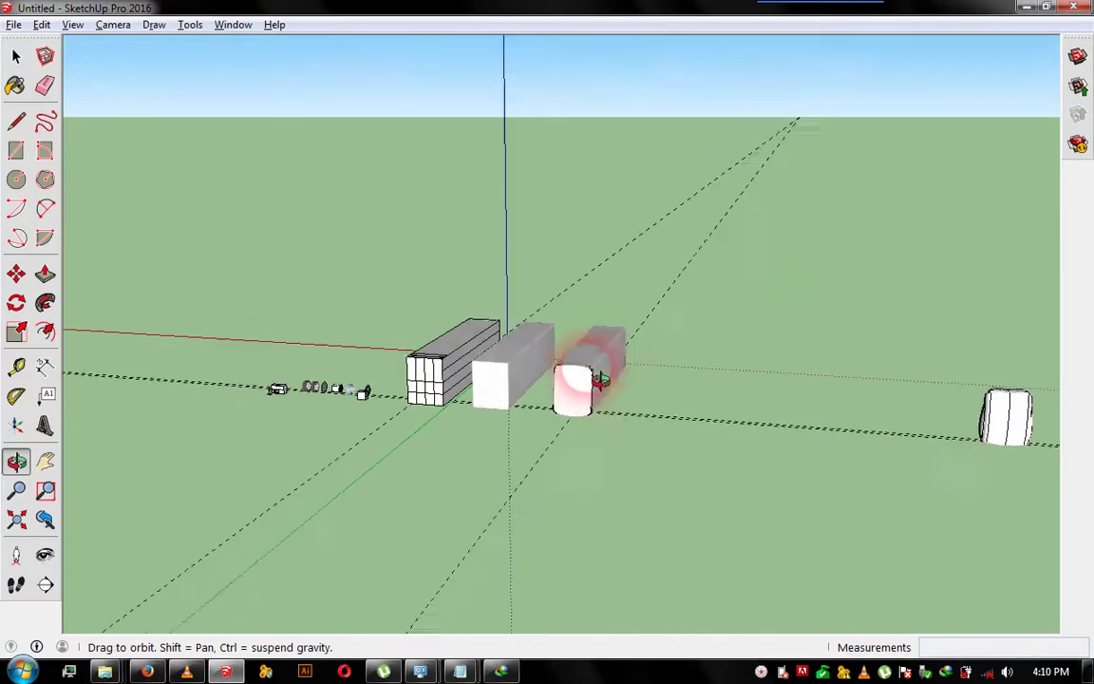
pyautogui.scroll(2, 527, 433)
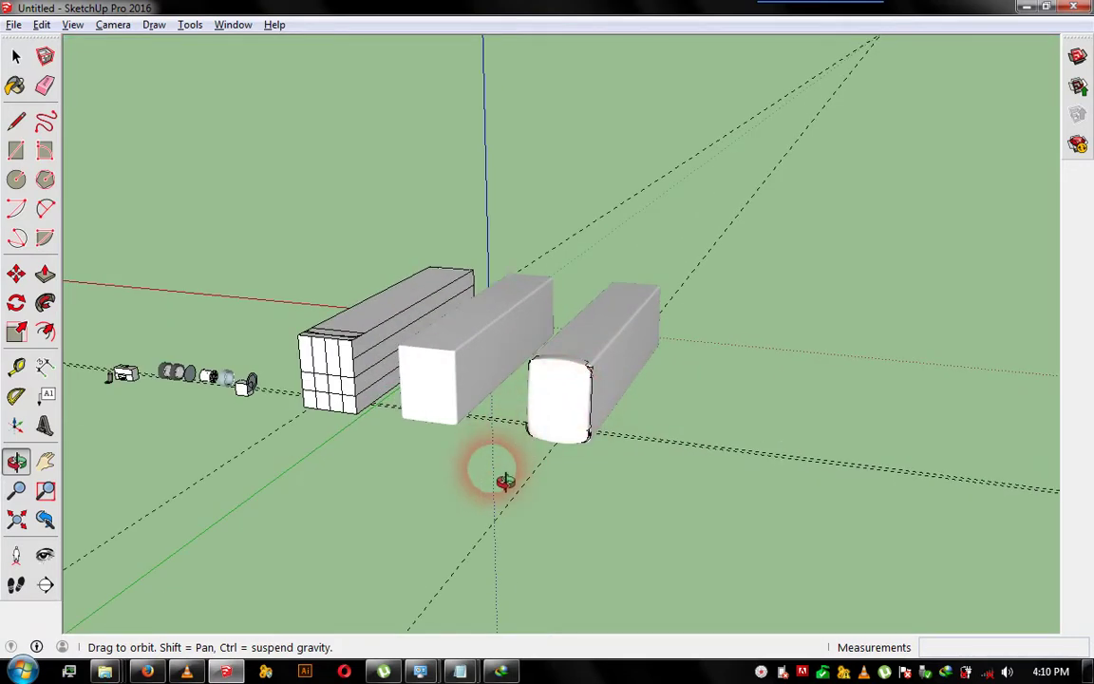
pyautogui.press('m')
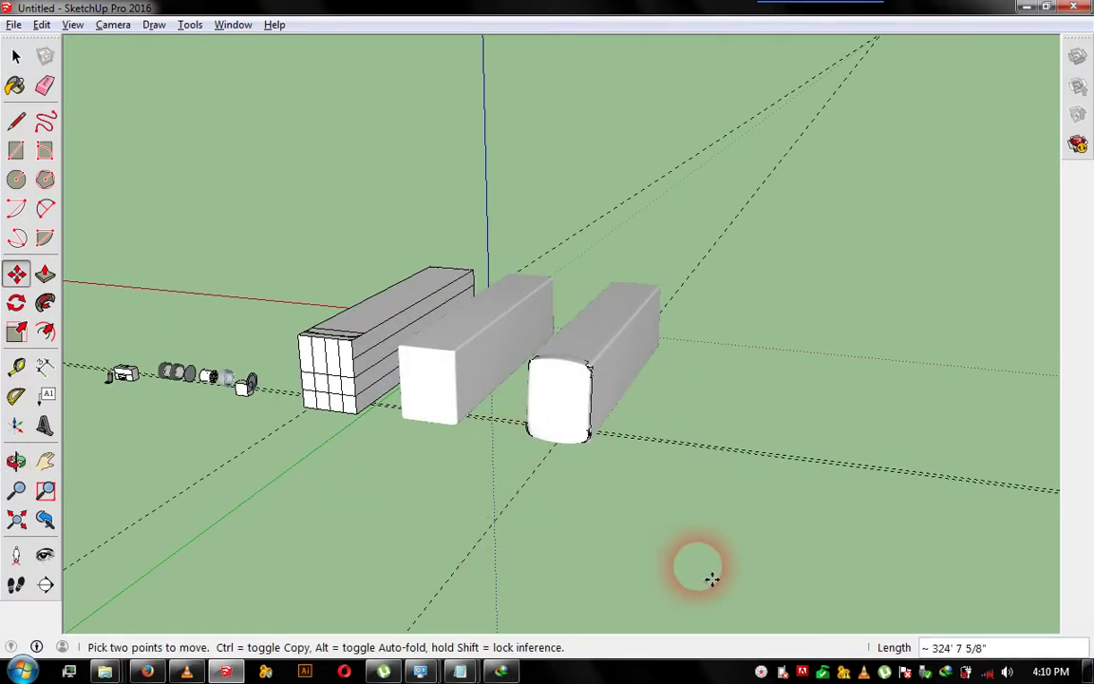
pyautogui.press('ctrl')
pyautogui.click(774, 575)
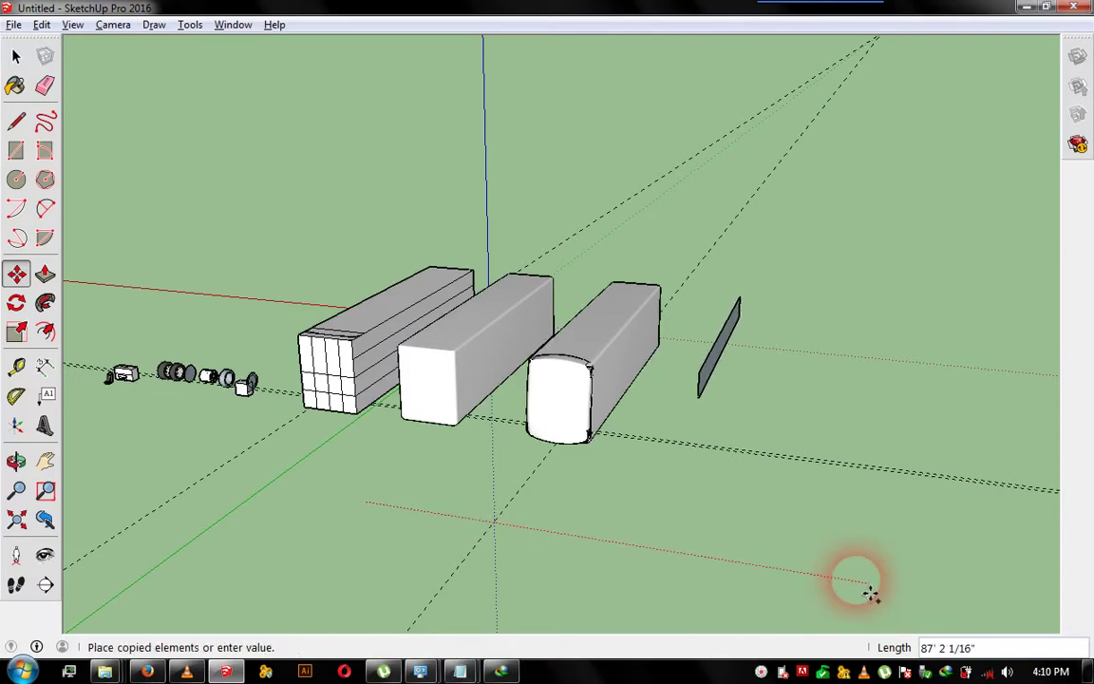
pyautogui.press('Escape')
# - Start push-pulling the copied window panel into a thick block
pyautogui.scroll(3, 732, 398)
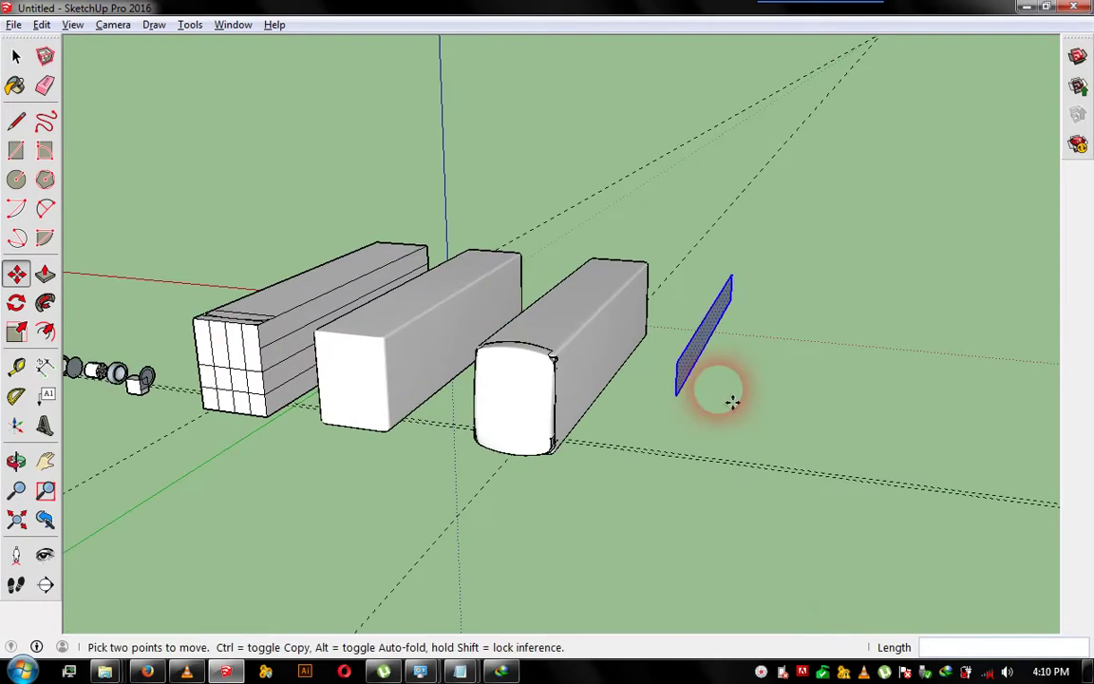
pyautogui.press('p')
pyautogui.scroll(2, 701, 361)
pyautogui.click(690, 354)
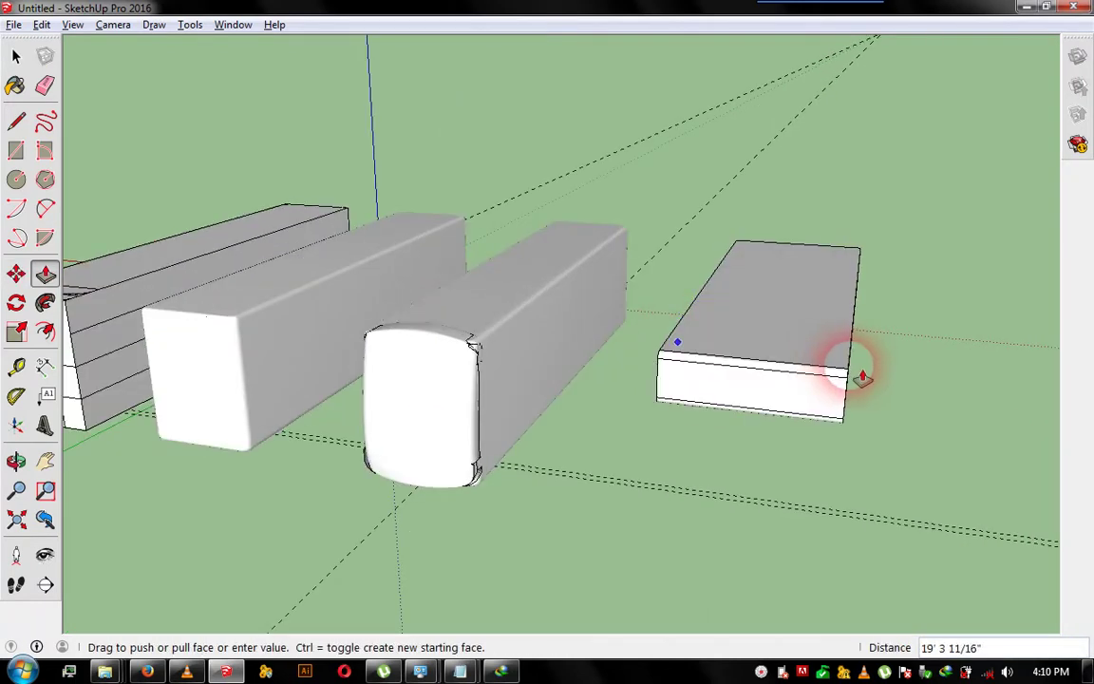
# - Finish the block's thickness and soften its edges with a higher smoothing angle
pyautogui.click(862, 378)
pyautogui.moveTo(669, 378); pyautogui.dragTo(652, 211, button='middle')
pyautogui.moveTo(627, 195); pyautogui.dragTo(916, 433)
pyautogui.rightClick(736, 313)
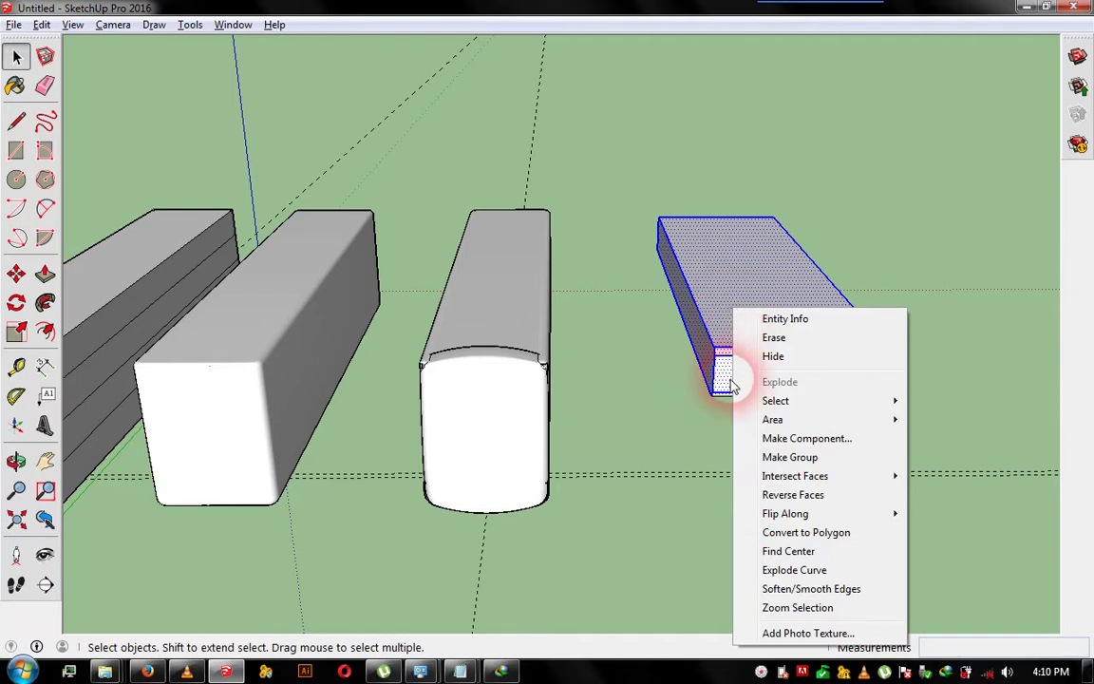
pyautogui.click(826, 589)
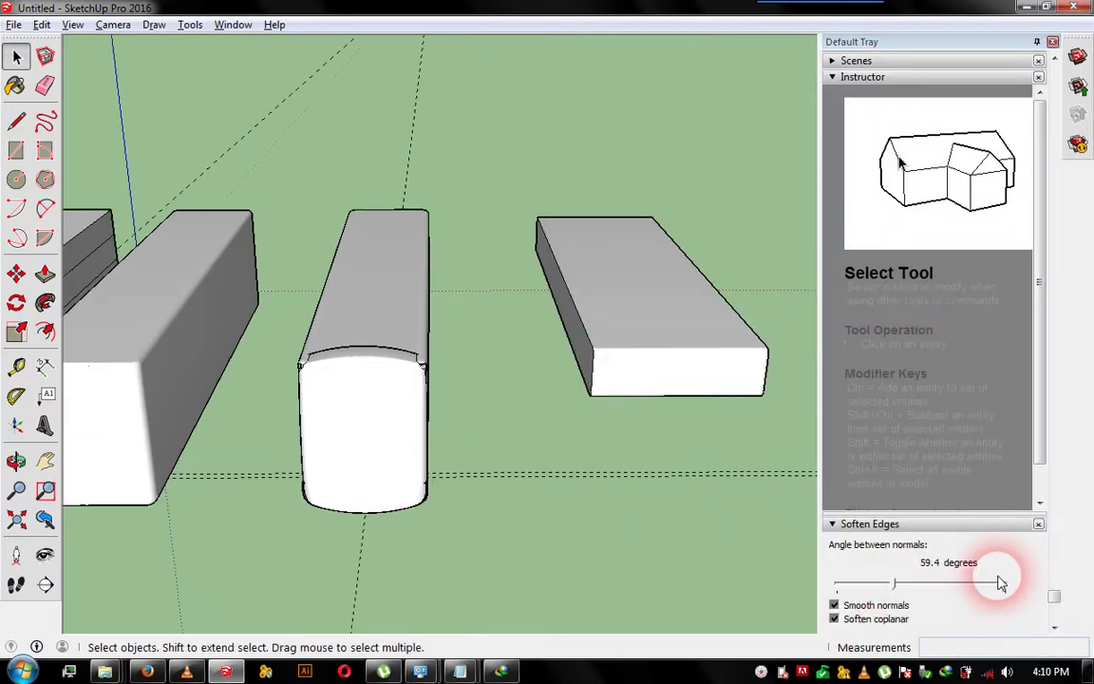
pyautogui.click(982, 583)
pyautogui.click(700, 440)
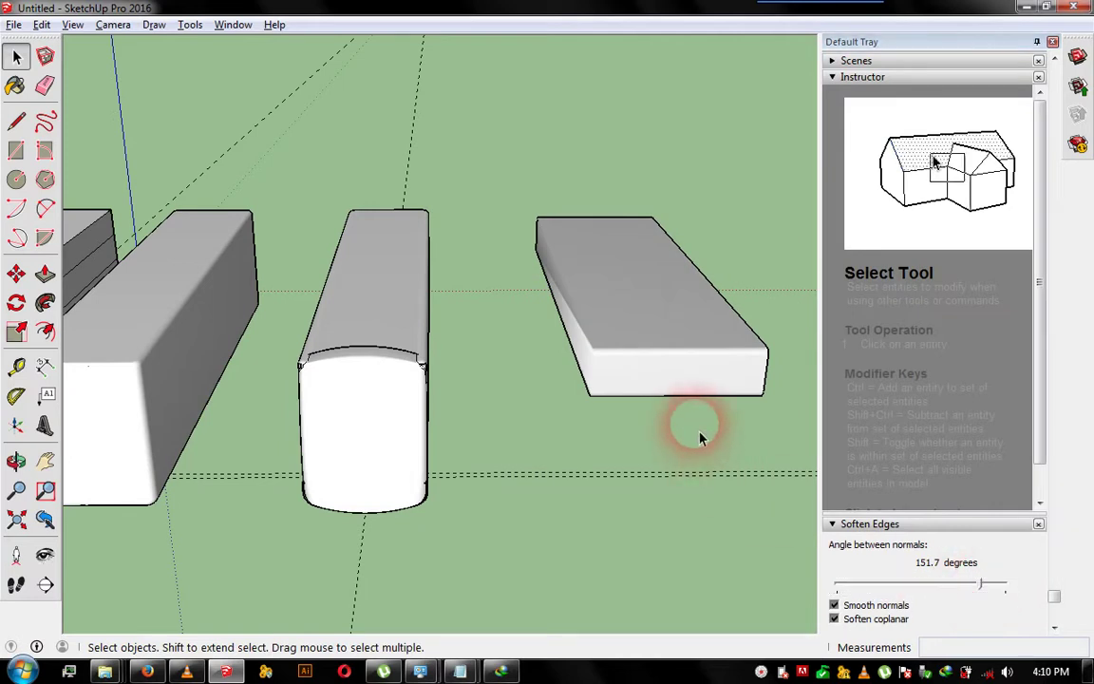
# - Move the block along the red axis until it overlaps the rounded bus body
pyautogui.click(638, 361)
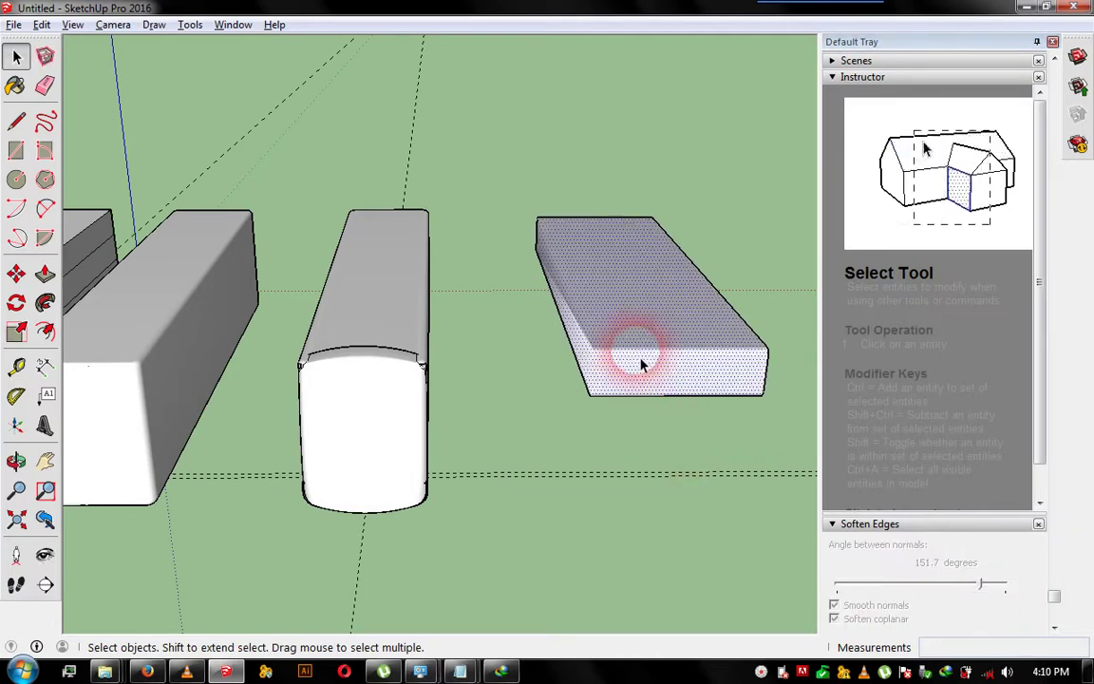
pyautogui.click(609, 435)
pyautogui.click(726, 369)
pyautogui.press('m')
pyautogui.click(676, 445)
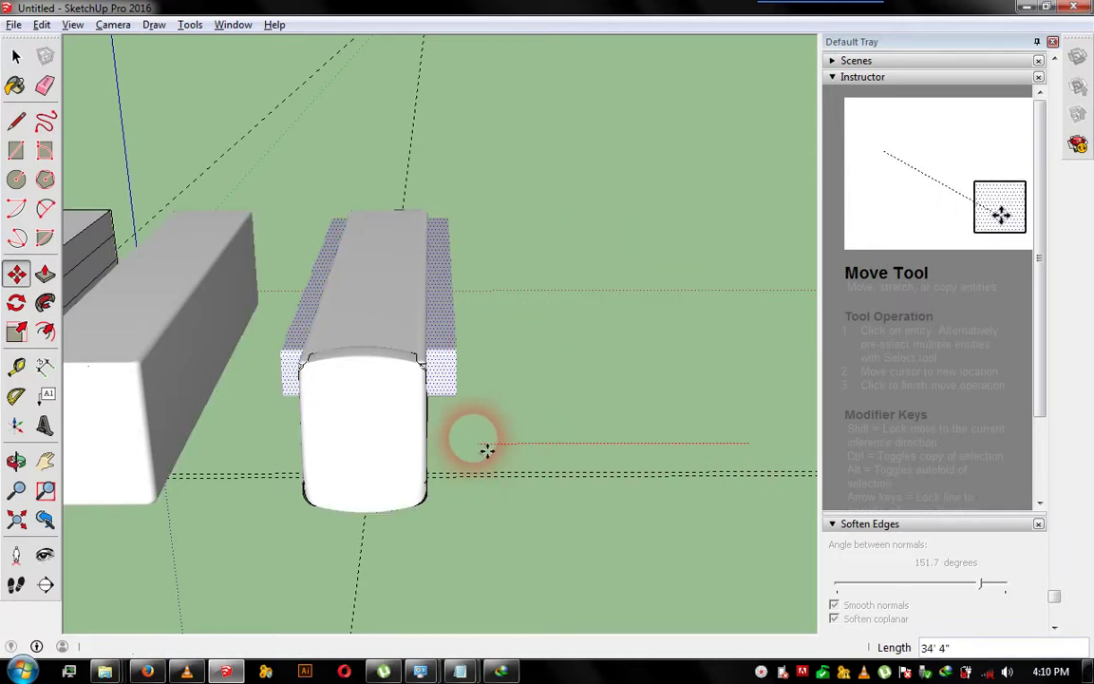
pyautogui.click(488, 452)
pyautogui.press('space')
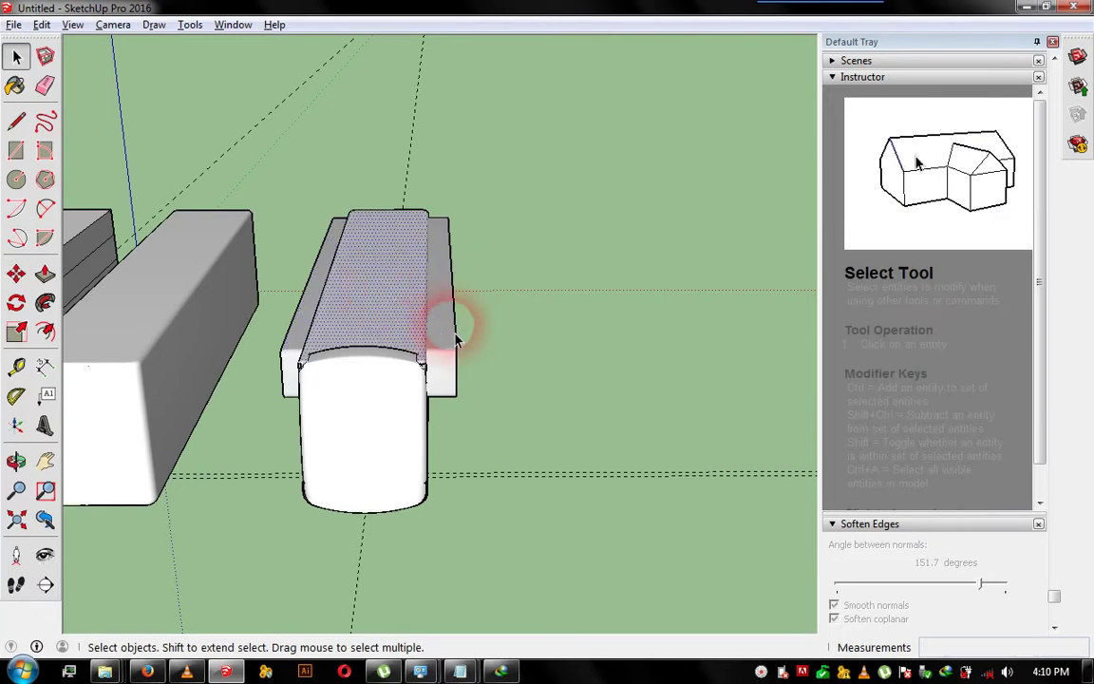
# - Intersect the block with the bus body using Intersect Faces > With Model
pyautogui.rightClick(447, 329)
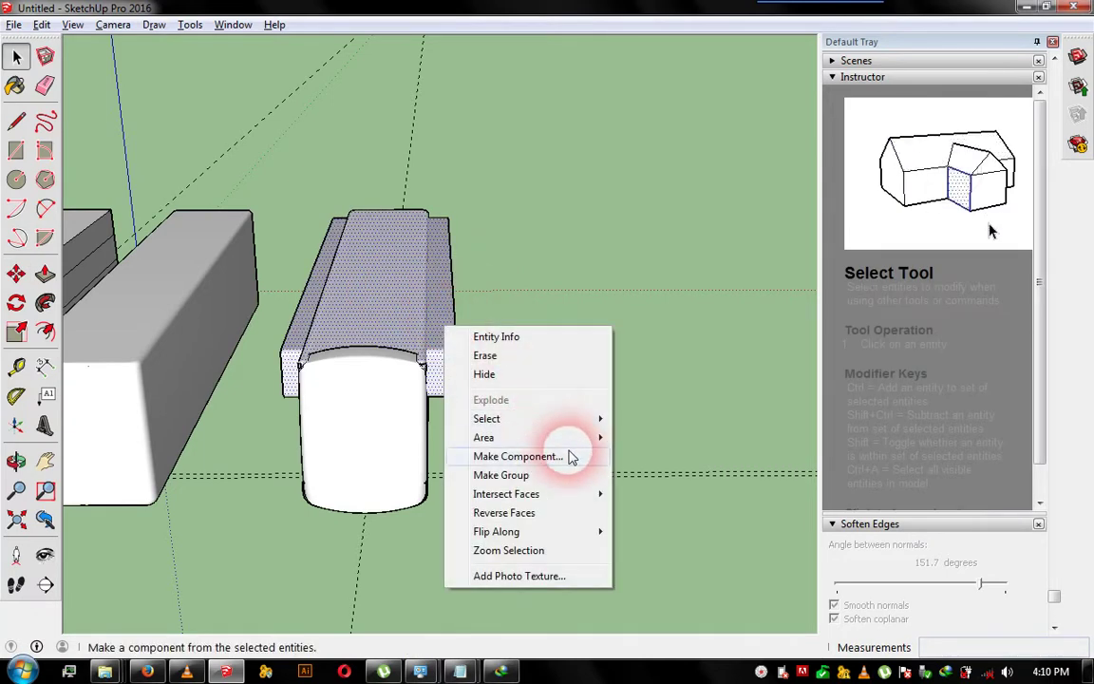
pyautogui.moveTo(506, 494)
pyautogui.click(645, 496)
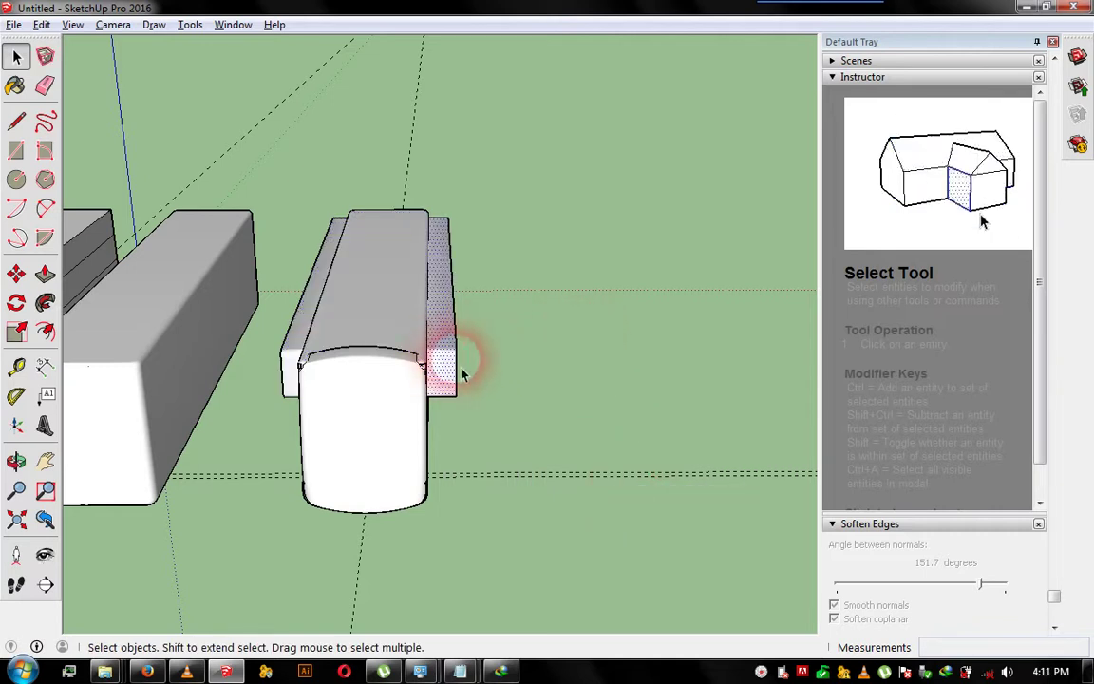
pyautogui.moveTo(462, 376)
pyautogui.mouseDown(button='middle')
pyautogui.moveTo(463, 354)
pyautogui.moveTo(244, 342)
pyautogui.moveTo(463, 335)
pyautogui.moveTo(361, 337)
pyautogui.moveTo(293, 354)
pyautogui.moveTo(653, 342)
pyautogui.moveTo(356, 379)
pyautogui.moveTo(242, 368)
pyautogui.mouseUp(button='middle')
pyautogui.press('space')
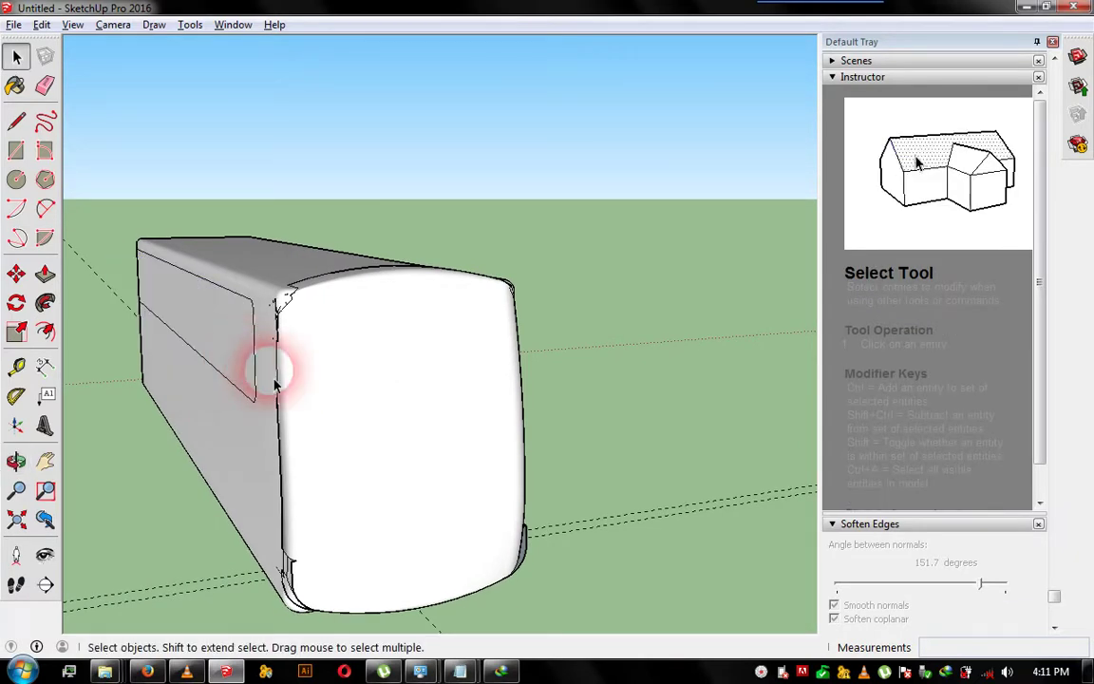
pyautogui.scroll(2, 294, 363)
pyautogui.scroll(2, 277, 367)
pyautogui.moveTo(226, 461); pyautogui.dragTo(303, 317)
pyautogui.moveTo(219, 440); pyautogui.dragTo(244, 415)
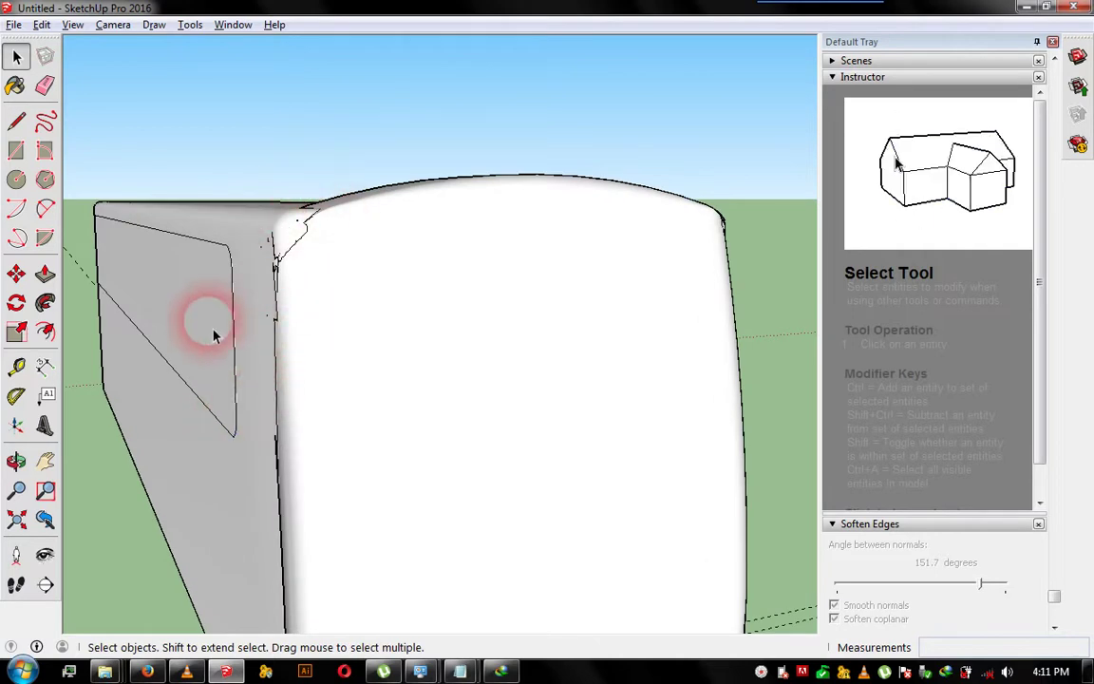
# - Orbit to the body's end face and inspect the smoothed inner surface
pyautogui.press('o')
pyautogui.moveTo(166, 444)
pyautogui.mouseDown()
pyautogui.moveTo(426, 298)
pyautogui.moveTo(339, 13)
pyautogui.mouseUp()
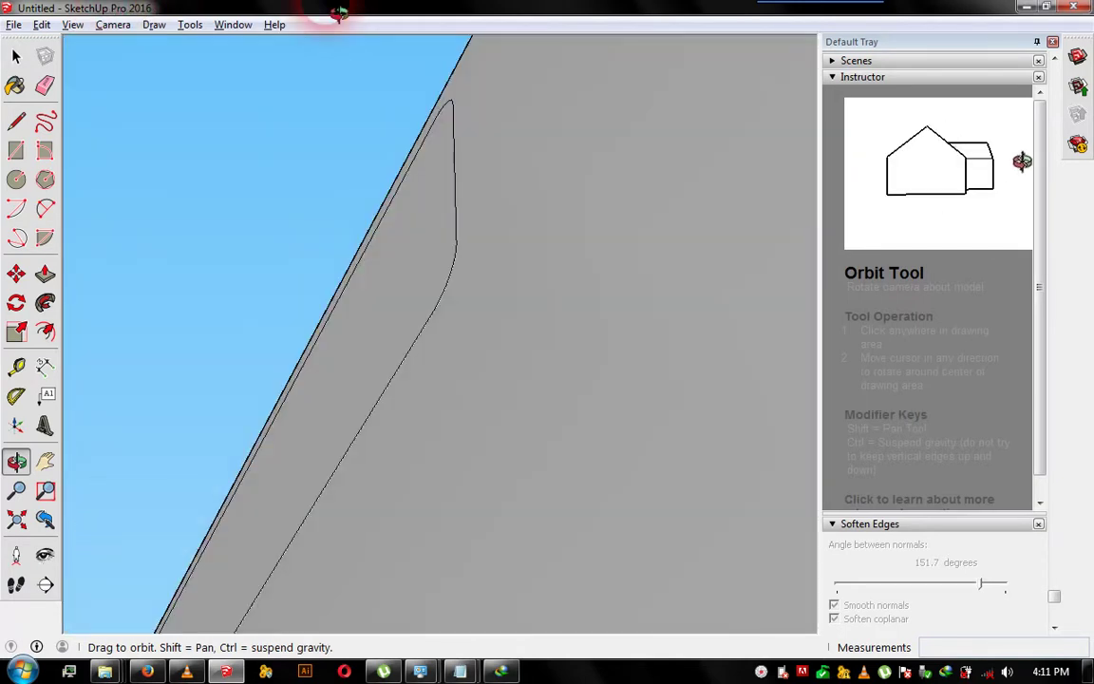
pyautogui.moveTo(379, 294)
pyautogui.mouseDown()
pyautogui.moveTo(408, 354)
pyautogui.moveTo(394, 288)
pyautogui.moveTo(109, 228)
pyautogui.moveTo(93, 244)
pyautogui.mouseUp()
pyautogui.moveTo(733, 196)
pyautogui.mouseDown()
pyautogui.moveTo(720, 205)
pyautogui.moveTo(577, 164)
pyautogui.moveTo(606, 449)
pyautogui.moveTo(403, 214)
pyautogui.moveTo(628, 300)
pyautogui.moveTo(630, 310)
pyautogui.mouseUp()
pyautogui.press('space')
pyautogui.click(480, 321)
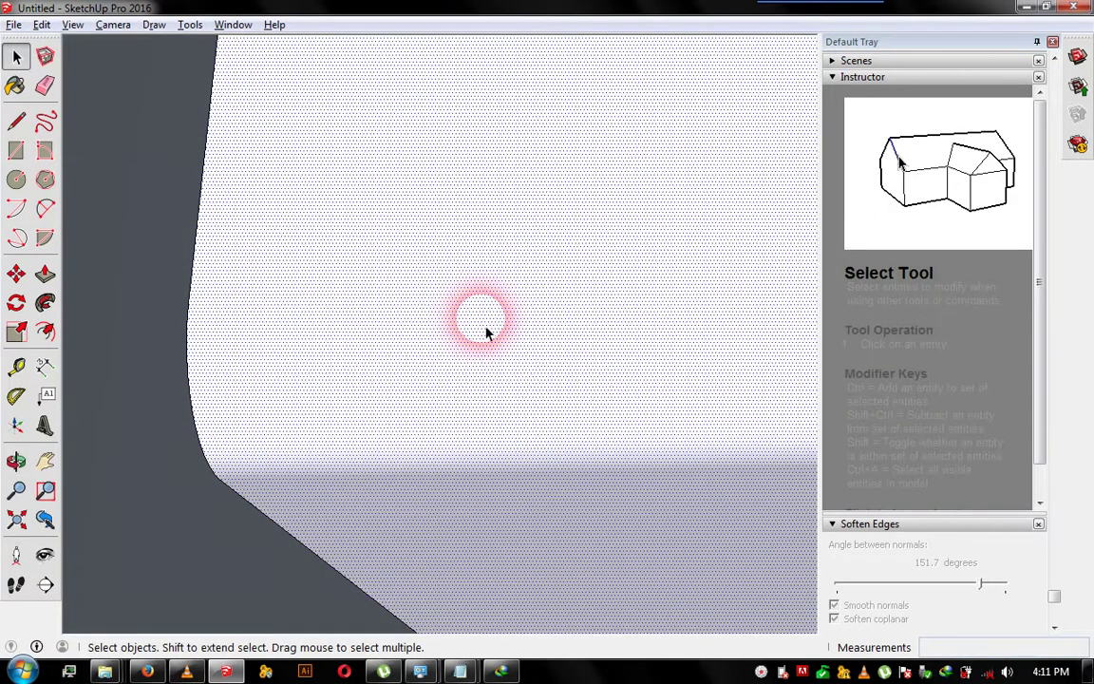
pyautogui.click(449, 334)
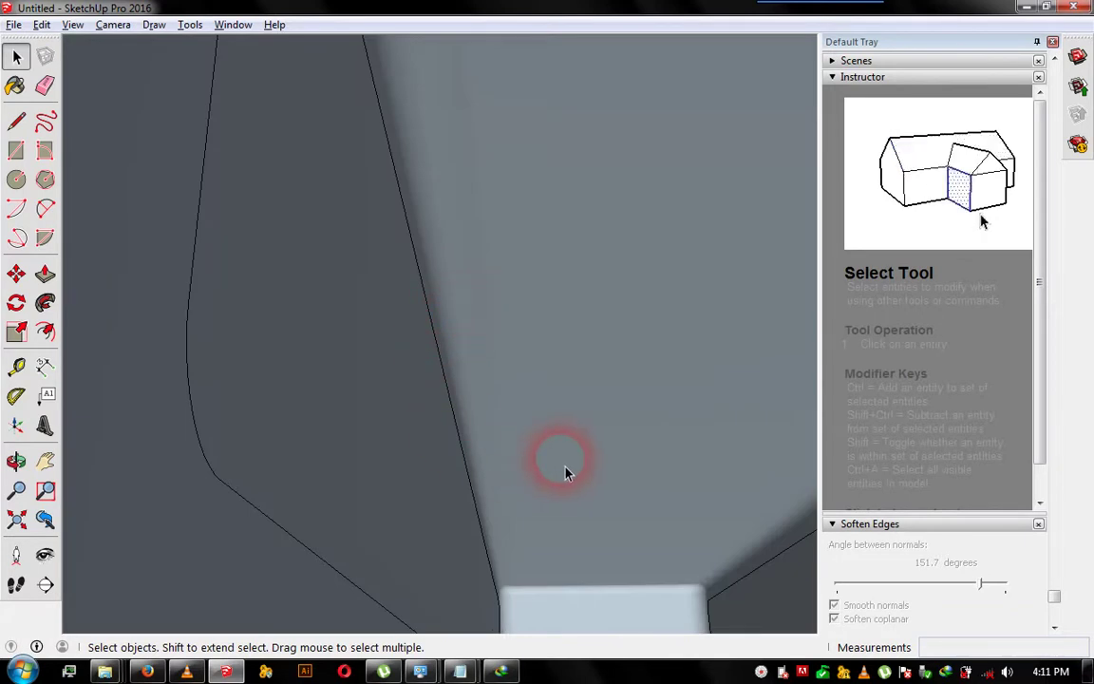
# - Zoom out and orbit around the rounded body to inspect the new window outline
pyautogui.press('o')
pyautogui.moveTo(566, 486); pyautogui.dragTo(562, 426)
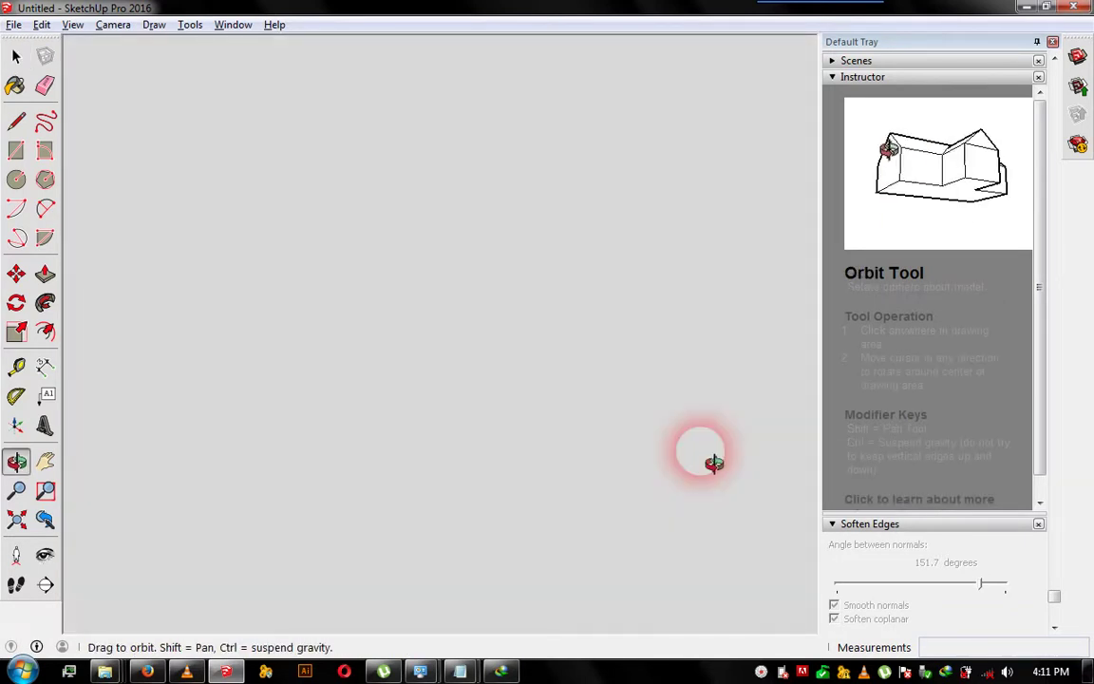
pyautogui.moveTo(709, 459); pyautogui.dragTo(679, 551)
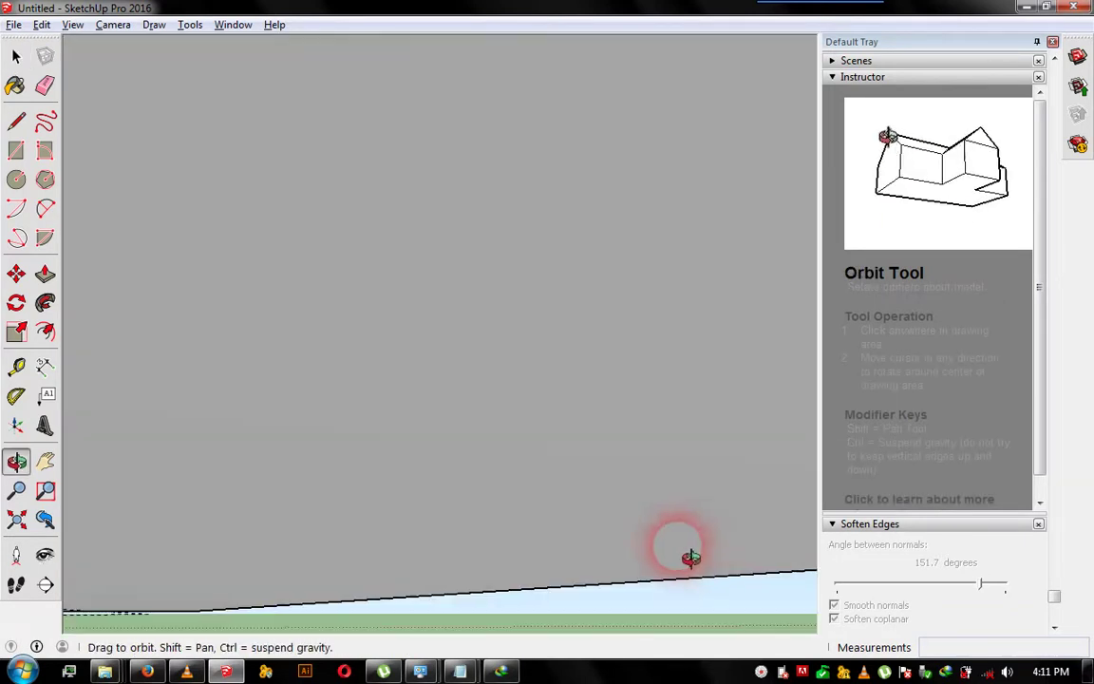
pyautogui.click(46, 490)
pyautogui.click(16, 490)
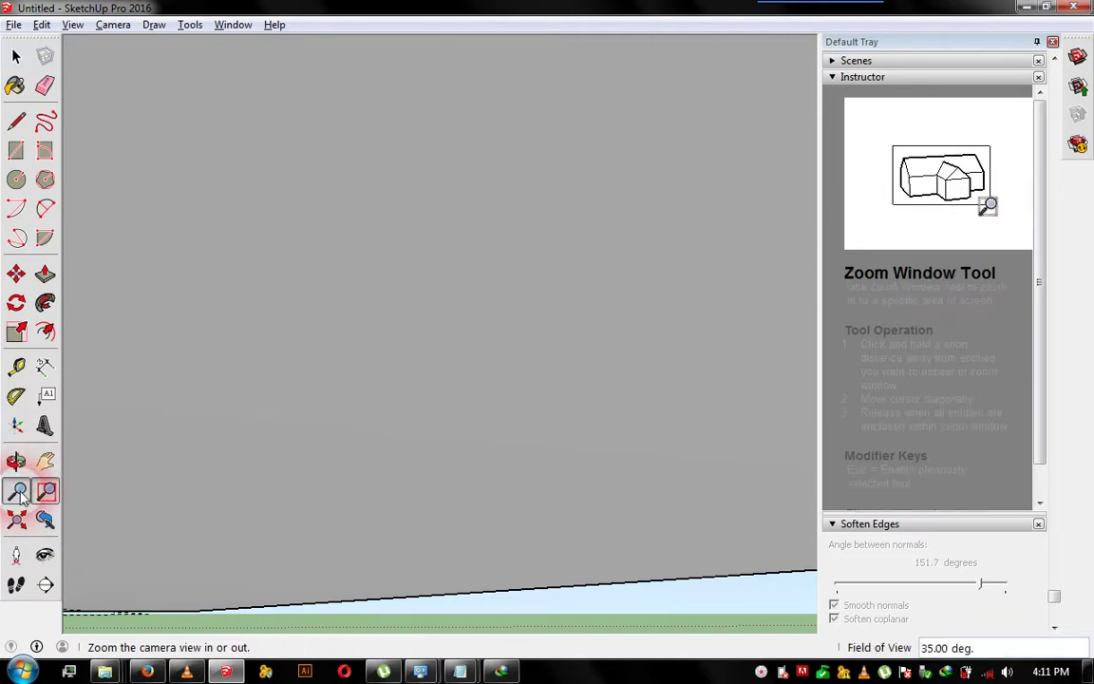
pyautogui.click(16, 518)
pyautogui.moveTo(398, 480)
pyautogui.mouseDown()
pyautogui.moveTo(427, 371)
pyautogui.moveTo(448, 370)
pyautogui.mouseUp()
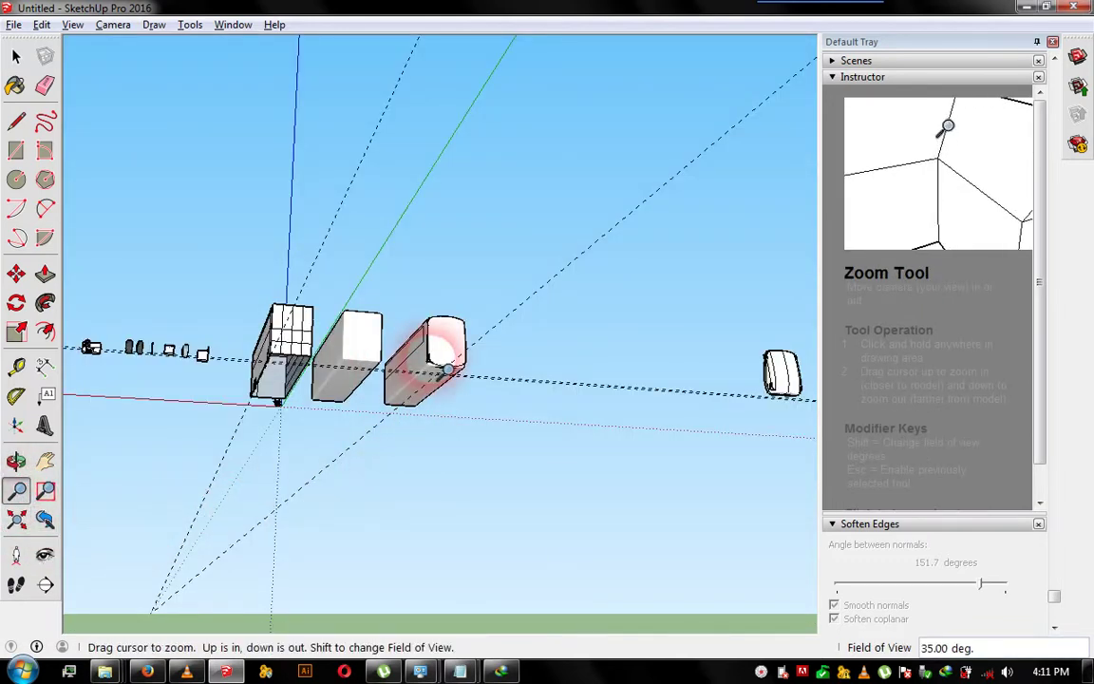
pyautogui.press('o')
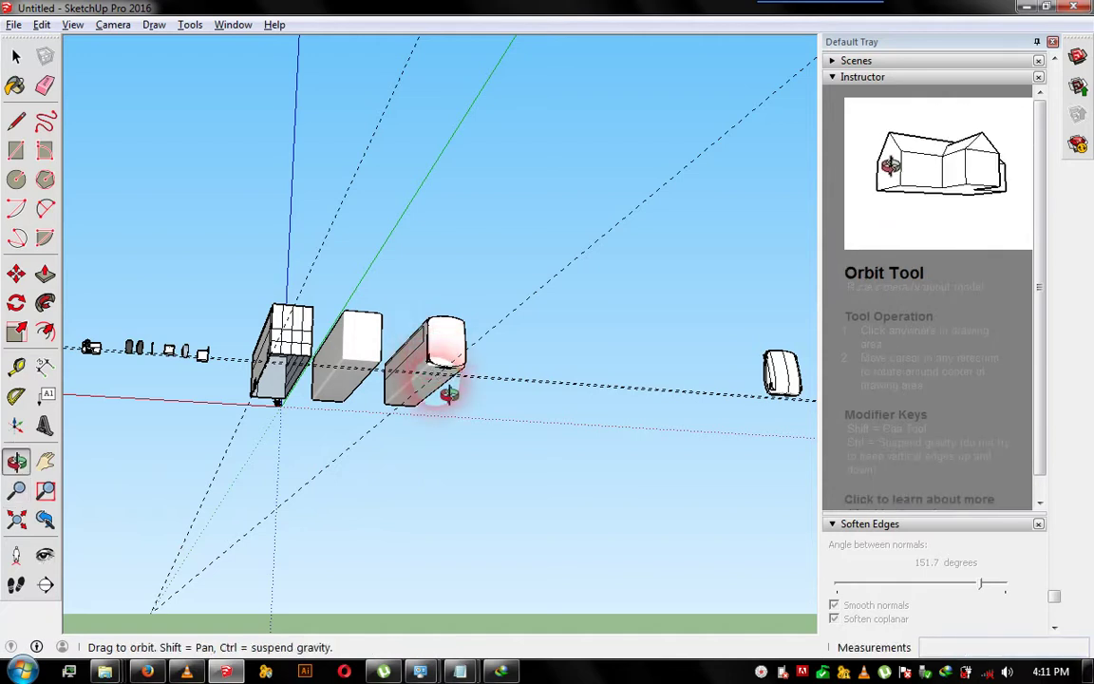
pyautogui.scroll(3, 449, 375)
pyautogui.scroll(3, 447, 366)
pyautogui.scroll(3, 448, 354)
pyautogui.moveTo(448, 346)
pyautogui.mouseDown()
pyautogui.moveTo(430, 415)
pyautogui.moveTo(346, 244)
pyautogui.moveTo(484, 372)
pyautogui.moveTo(399, 332)
pyautogui.moveTo(247, 217)
pyautogui.moveTo(300, 337)
pyautogui.moveTo(455, 478)
pyautogui.mouseUp()
pyautogui.click(502, 366)
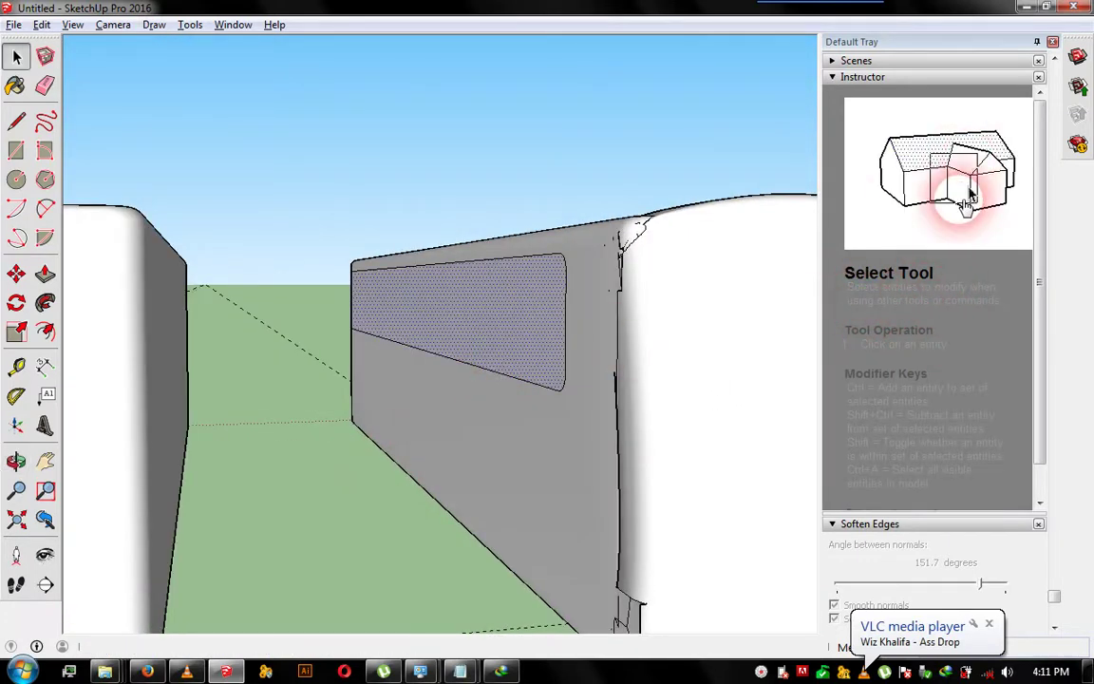
# - Paint the first side window panel with Glass and Mirrors' Translucent Glass Dark Green
pyautogui.press('b')
pyautogui.click(948, 169)
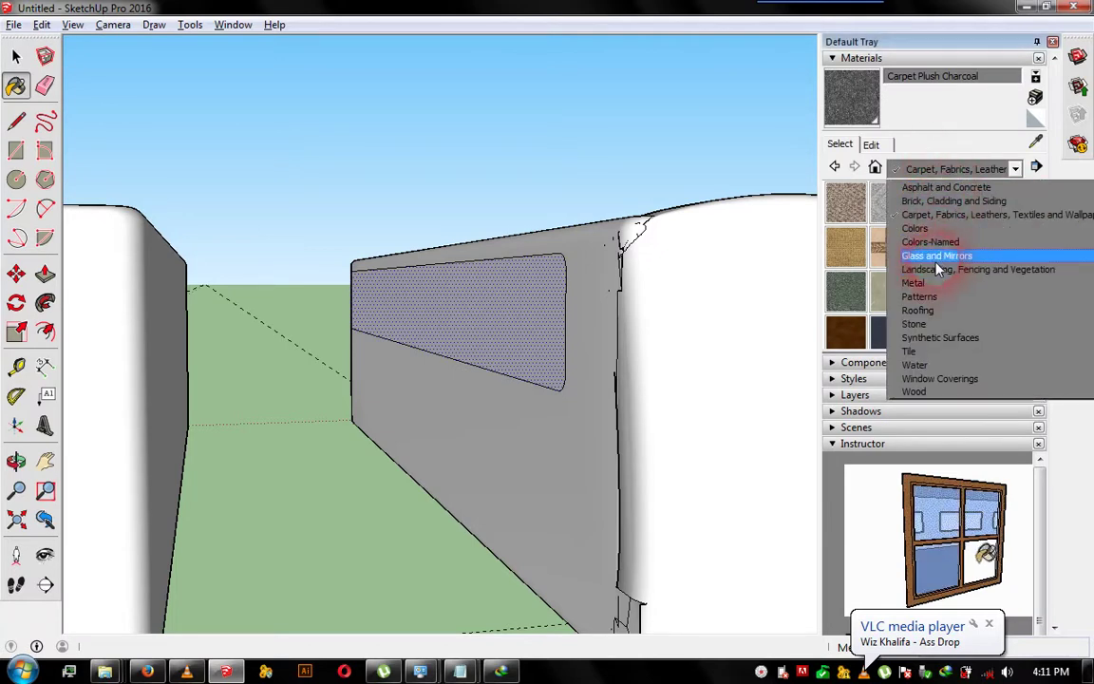
pyautogui.click(936, 256)
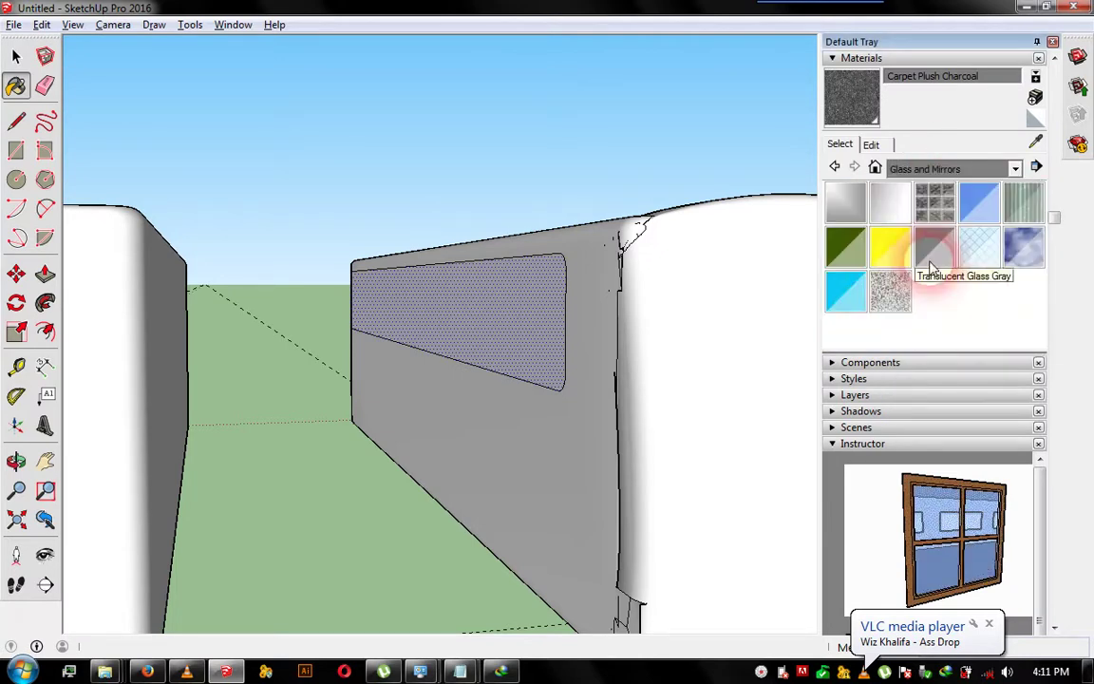
pyautogui.click(848, 255)
pyautogui.click(557, 330)
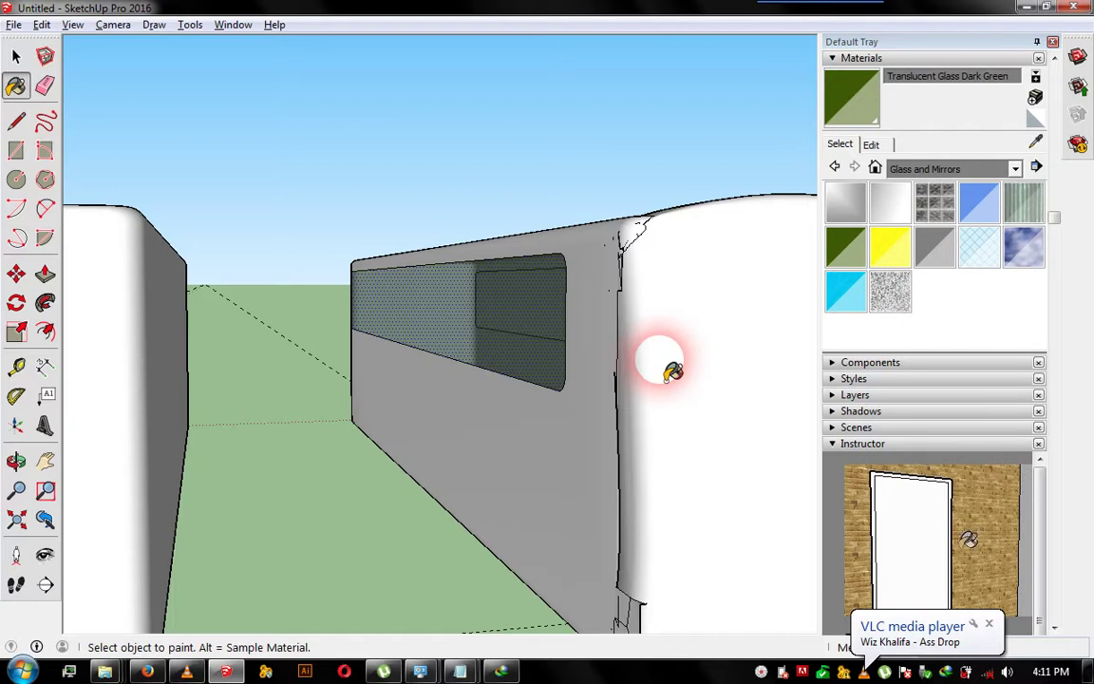
# - Paint the opposite side window panel with the same dark green glass
pyautogui.moveTo(673, 370); pyautogui.dragTo(549, 364, button='middle')
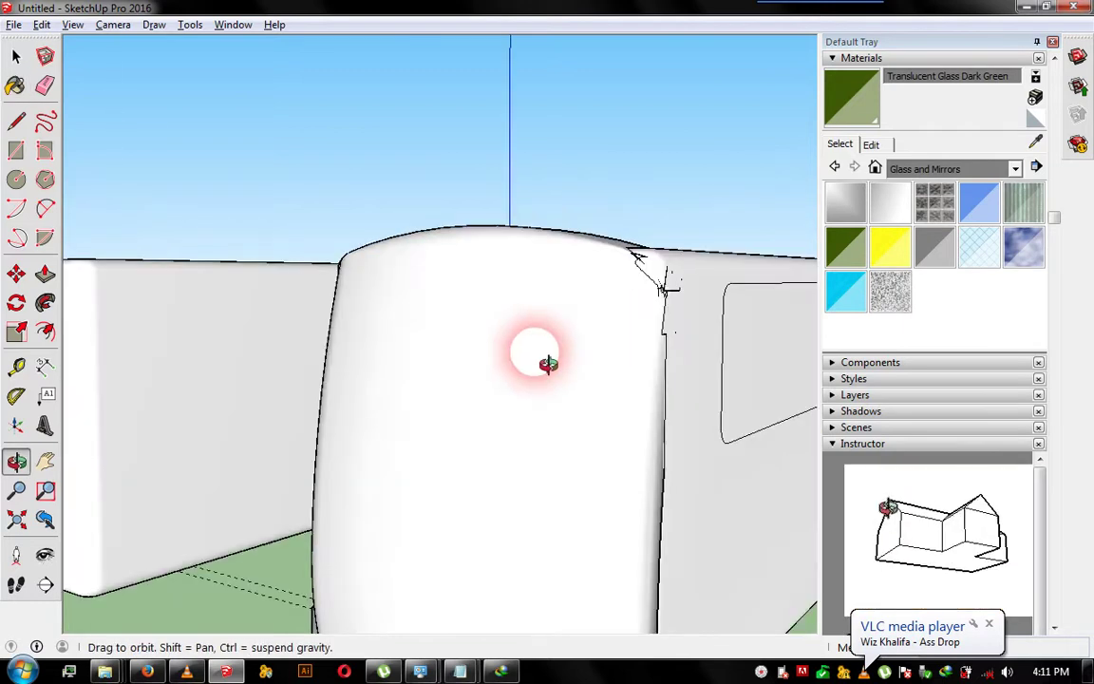
pyautogui.moveTo(549, 364); pyautogui.dragTo(727, 319, button='middle')
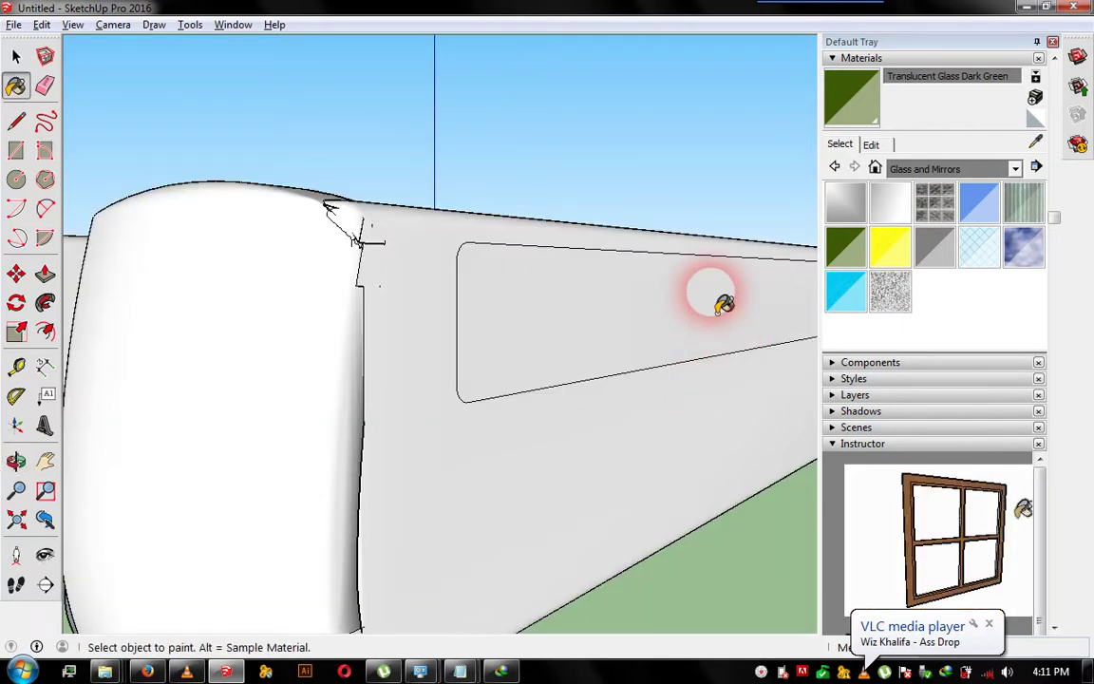
pyautogui.click(722, 314)
pyautogui.moveTo(646, 397)
pyautogui.mouseDown(button='middle')
pyautogui.moveTo(676, 437)
pyautogui.moveTo(696, 311)
pyautogui.moveTo(351, 344)
pyautogui.moveTo(276, 324)
pyautogui.moveTo(297, 300)
pyautogui.moveTo(298, 327)
pyautogui.moveTo(183, 355)
pyautogui.moveTo(210, 344)
pyautogui.moveTo(536, 404)
pyautogui.mouseUp(button='middle')
pyautogui.moveTo(536, 404)
pyautogui.mouseDown()
pyautogui.moveTo(662, 390)
pyautogui.moveTo(415, 373)
pyautogui.moveTo(440, 325)
pyautogui.moveTo(488, 308)
pyautogui.moveTo(220, 320)
pyautogui.moveTo(326, 358)
pyautogui.moveTo(305, 359)
pyautogui.moveTo(320, 320)
pyautogui.moveTo(390, 351)
pyautogui.moveTo(415, 345)
pyautogui.moveTo(232, 350)
pyautogui.moveTo(269, 362)
pyautogui.moveTo(444, 370)
pyautogui.moveTo(576, 342)
pyautogui.moveTo(318, 355)
pyautogui.moveTo(596, 347)
pyautogui.moveTo(444, 318)
pyautogui.moveTo(225, 391)
pyautogui.moveTo(556, 317)
pyautogui.moveTo(428, 316)
pyautogui.moveTo(450, 342)
pyautogui.moveTo(650, 317)
pyautogui.moveTo(265, 286)
pyautogui.moveTo(166, 342)
pyautogui.moveTo(167, 330)
pyautogui.moveTo(435, 371)
pyautogui.moveTo(247, 271)
pyautogui.moveTo(513, 401)
pyautogui.moveTo(474, 349)
pyautogui.moveTo(460, 374)
pyautogui.mouseUp()
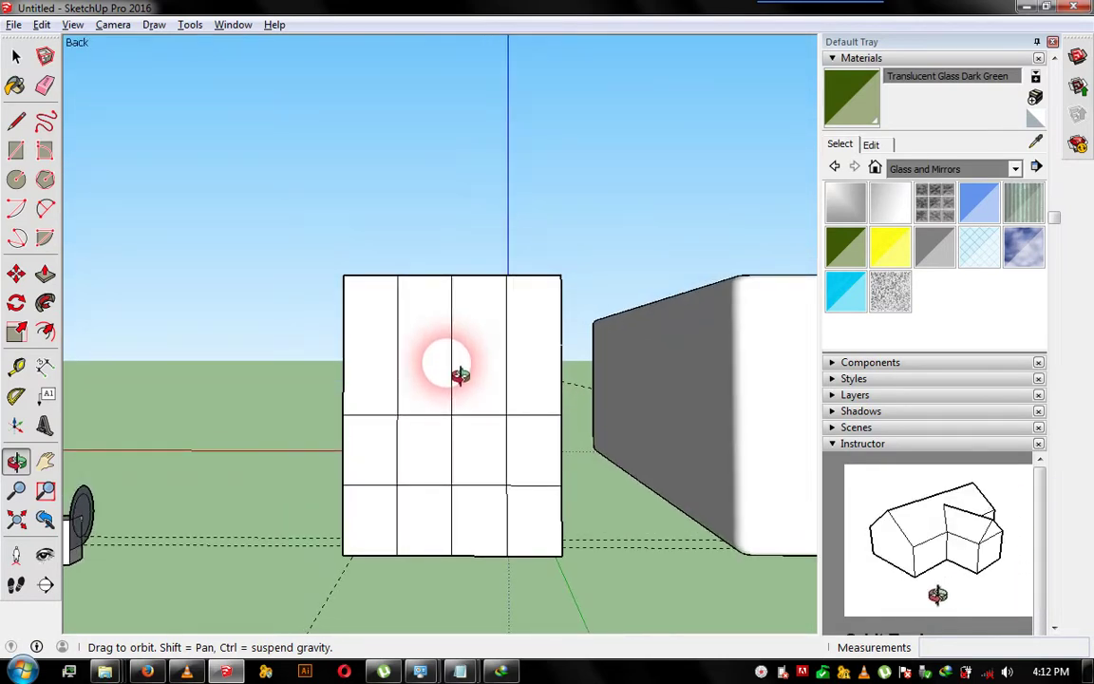
# - Draw several rectangles corner to corner across the box's front face, snapping to its top edge
pyautogui.moveTo(459, 374)
pyautogui.mouseDown()
pyautogui.moveTo(478, 471)
pyautogui.moveTo(475, 429)
pyautogui.moveTo(426, 472)
pyautogui.moveTo(346, 513)
pyautogui.moveTo(322, 494)
pyautogui.mouseUp()
pyautogui.press('r')
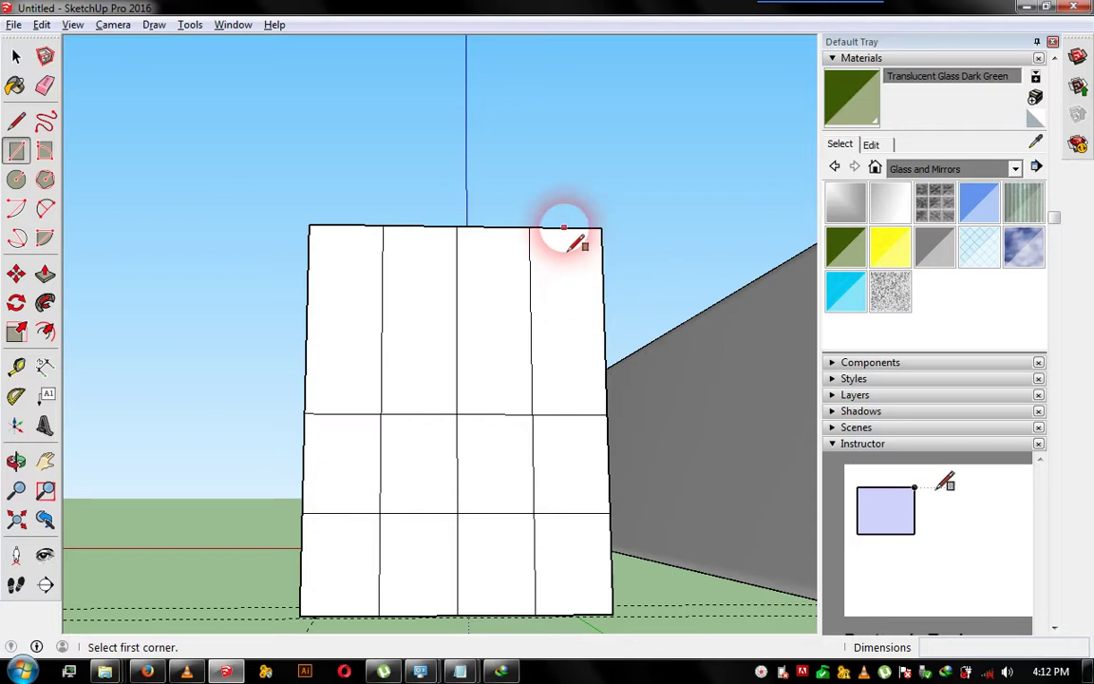
pyautogui.click(571, 513)
pyautogui.click(529, 229)
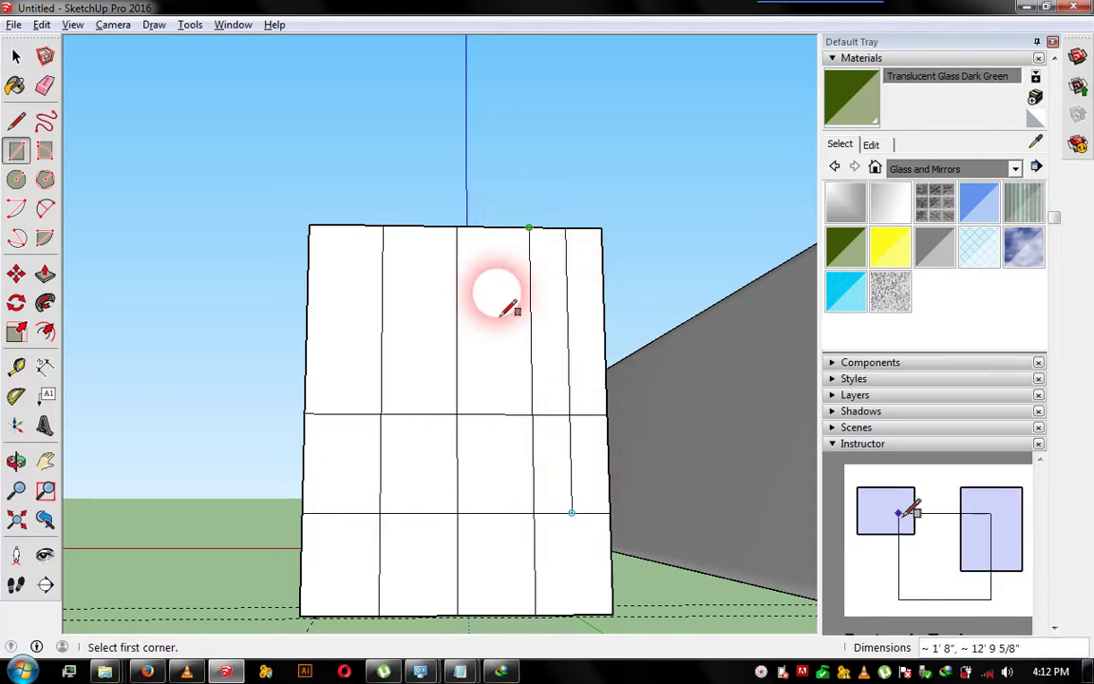
pyautogui.click(340, 513)
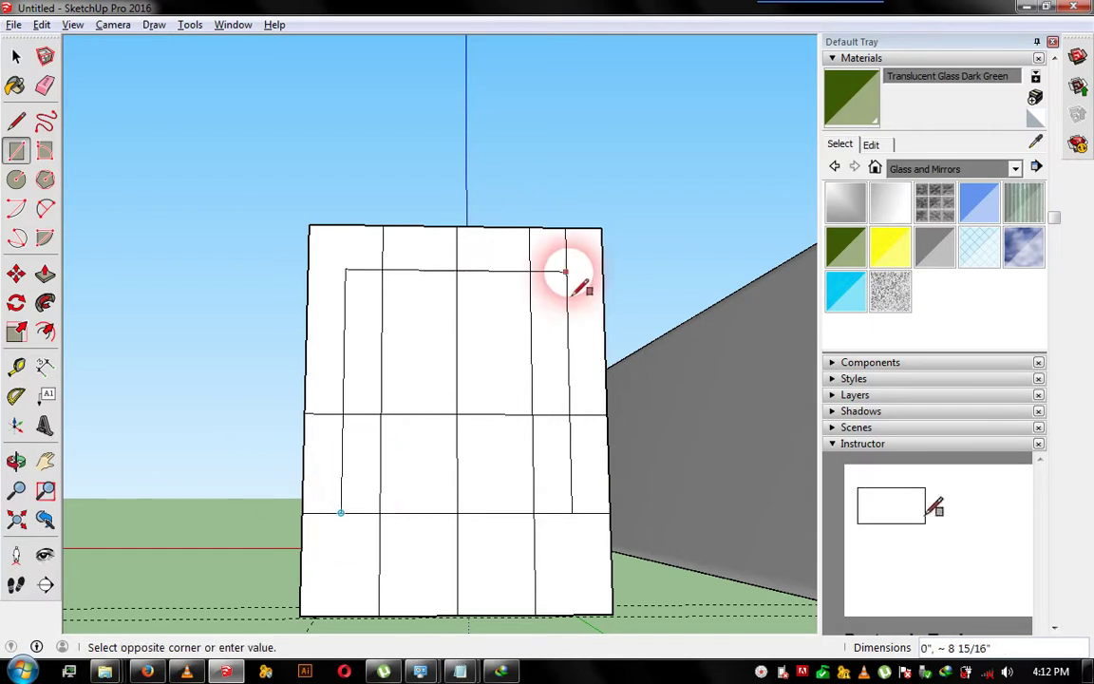
pyautogui.click(565, 229)
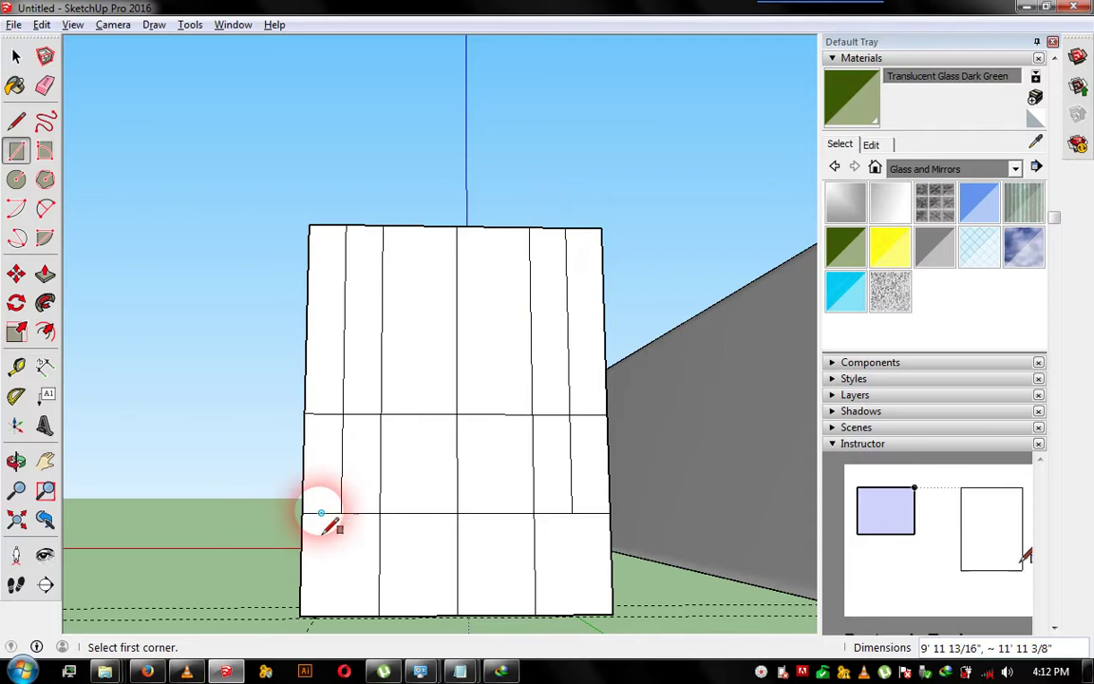
pyautogui.click(321, 514)
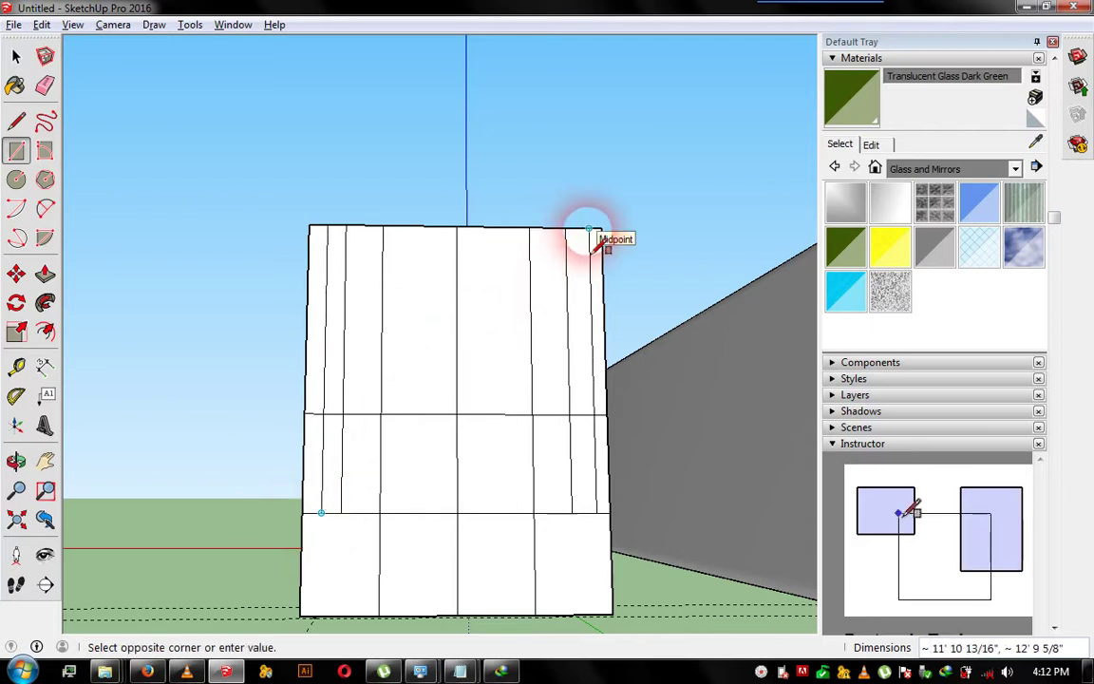
pyautogui.scroll(2, 586, 242)
pyautogui.scroll(1, 589, 242)
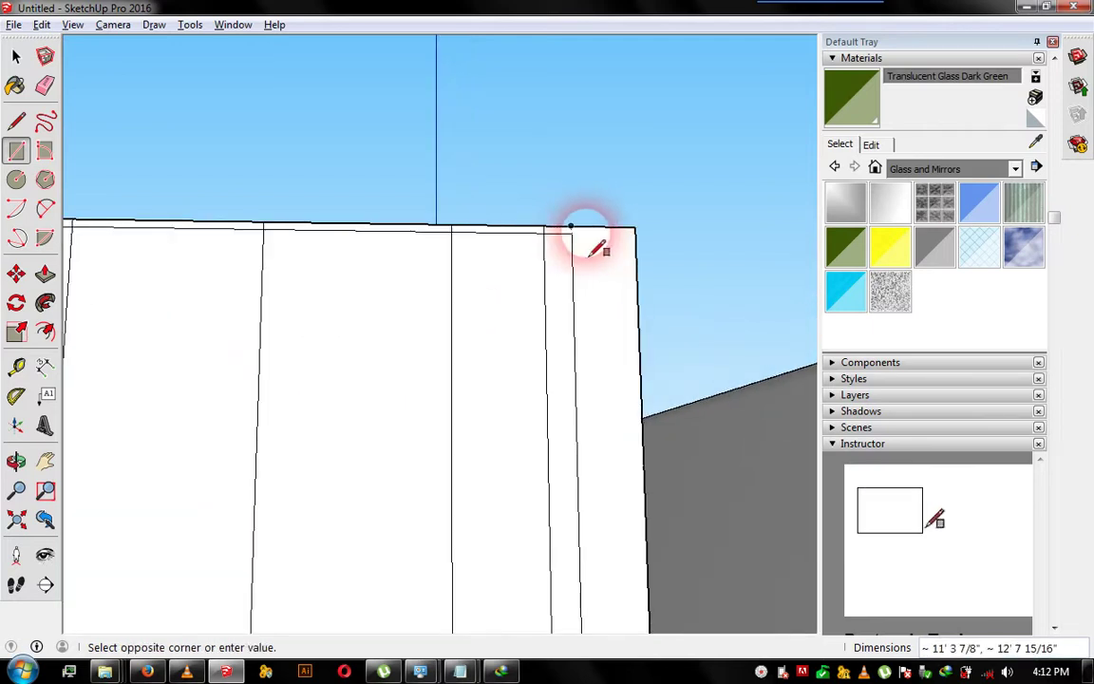
pyautogui.scroll(1, 598, 243)
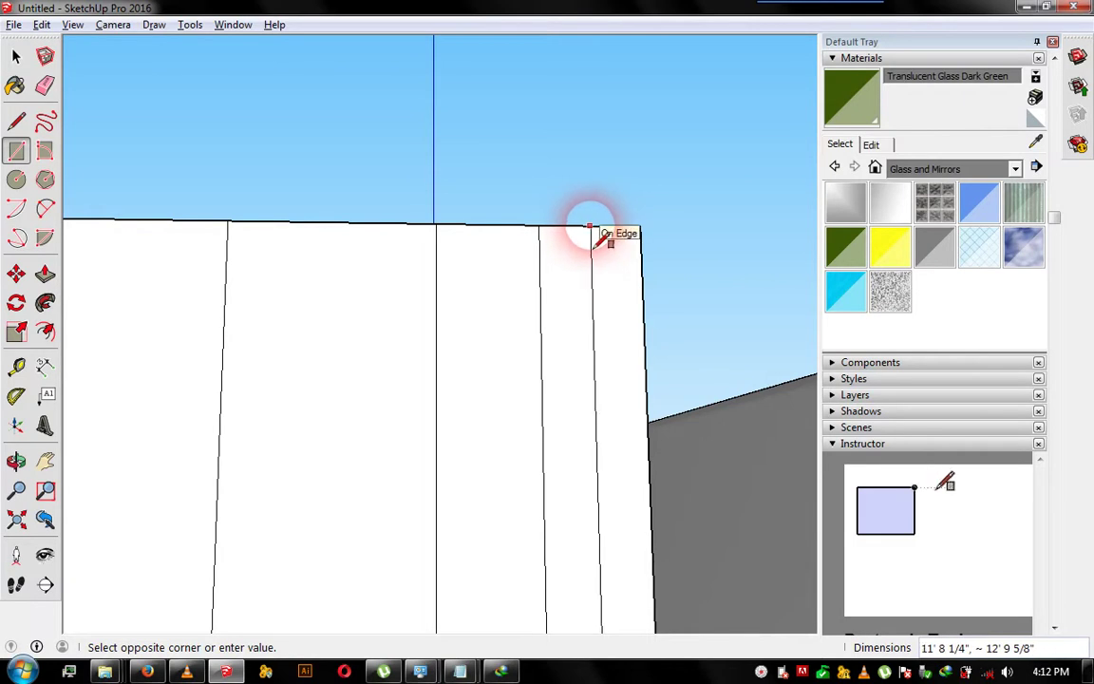
pyautogui.scroll(-2, 510, 239)
pyautogui.scroll(-1, 495, 225)
pyautogui.scroll(-1, 526, 371)
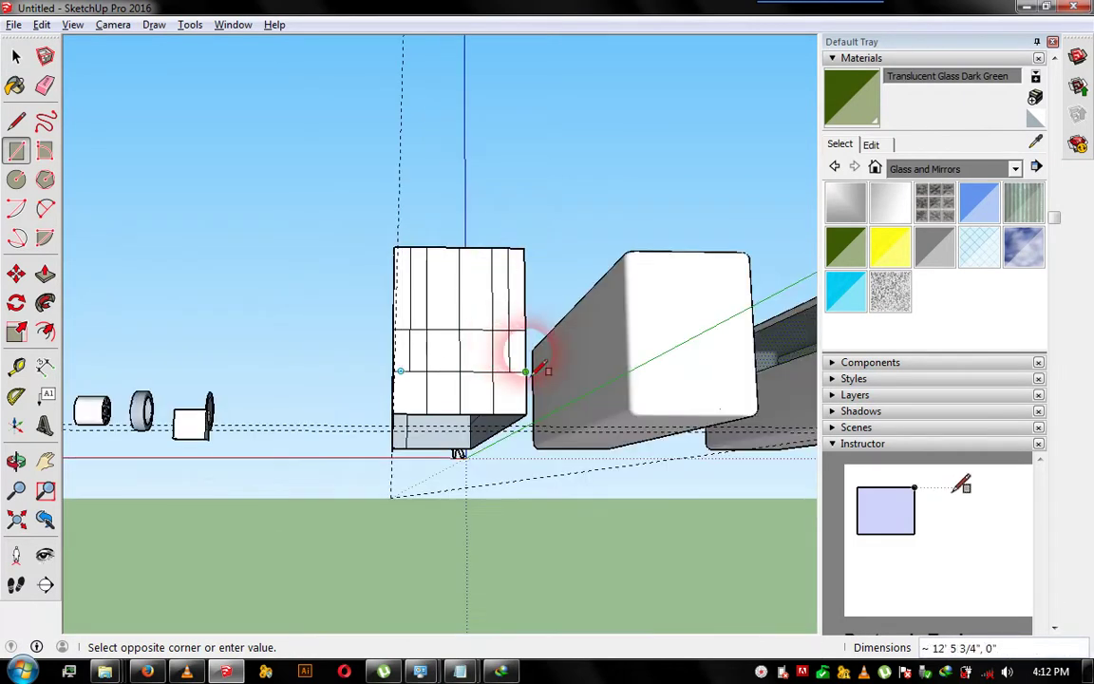
pyautogui.scroll(1, 510, 329)
pyautogui.scroll(2, 517, 332)
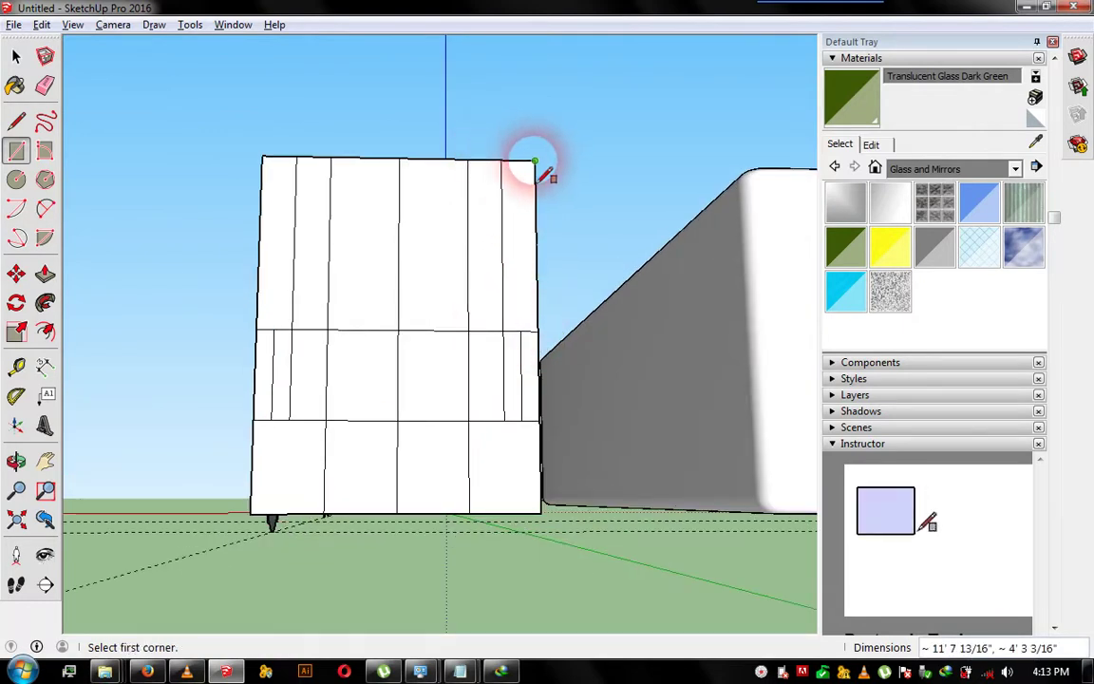
pyautogui.click(535, 161)
pyautogui.click(522, 421)
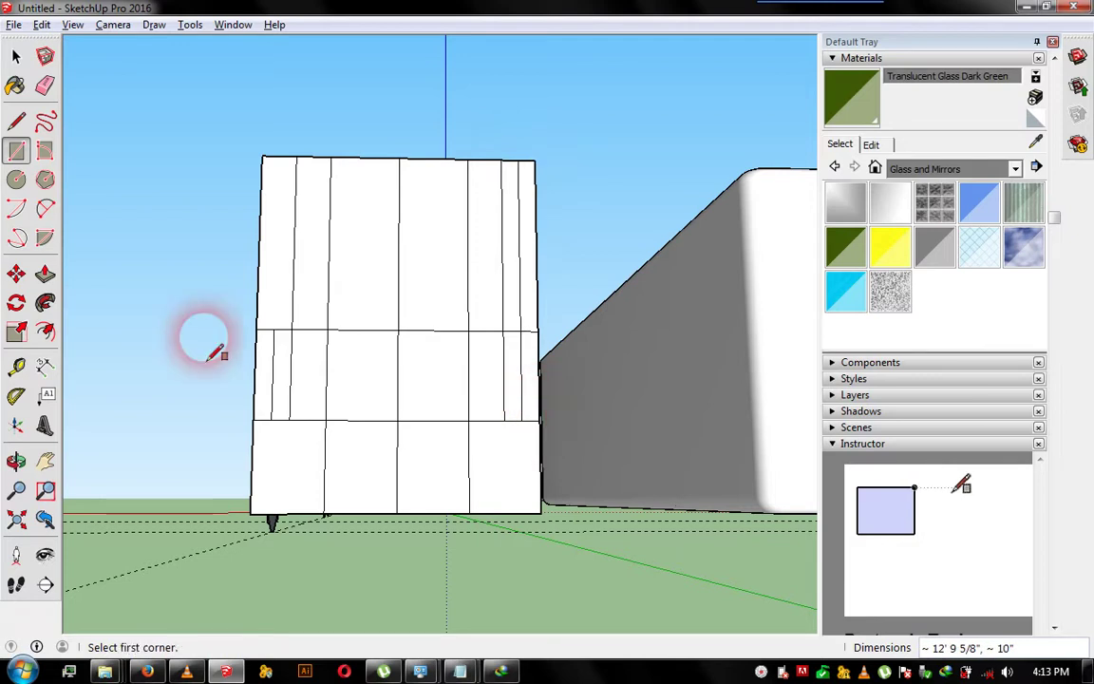
pyautogui.click(274, 329)
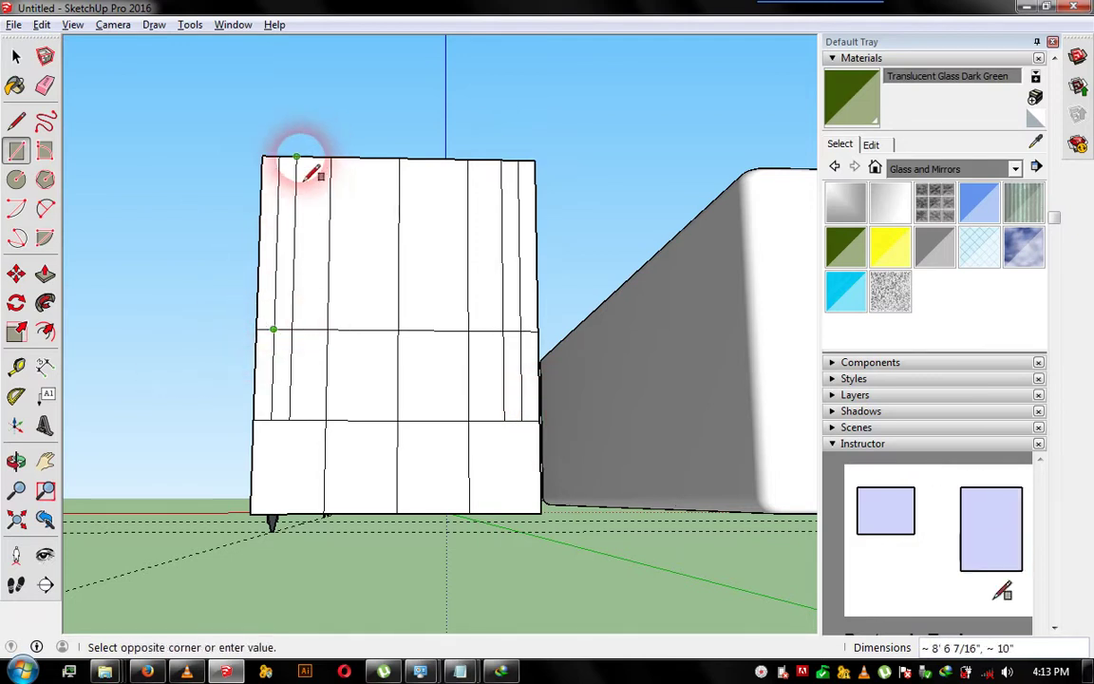
pyautogui.click(306, 162)
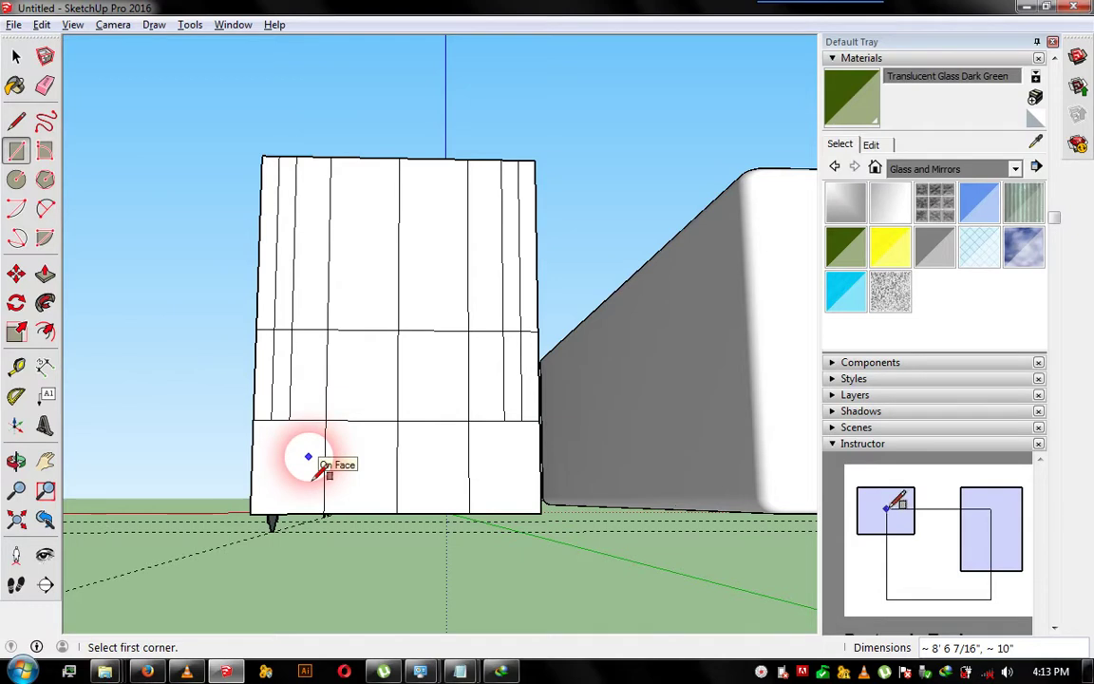
# - Draw a rectangle from the bus front's top-left corner, then begin an arc on the lower panel line
pyautogui.moveTo(342, 454); pyautogui.dragTo(513, 489, button='middle')
pyautogui.moveTo(515, 491)
pyautogui.mouseDown()
pyautogui.moveTo(384, 482)
pyautogui.moveTo(428, 459)
pyautogui.moveTo(326, 465)
pyautogui.mouseUp()
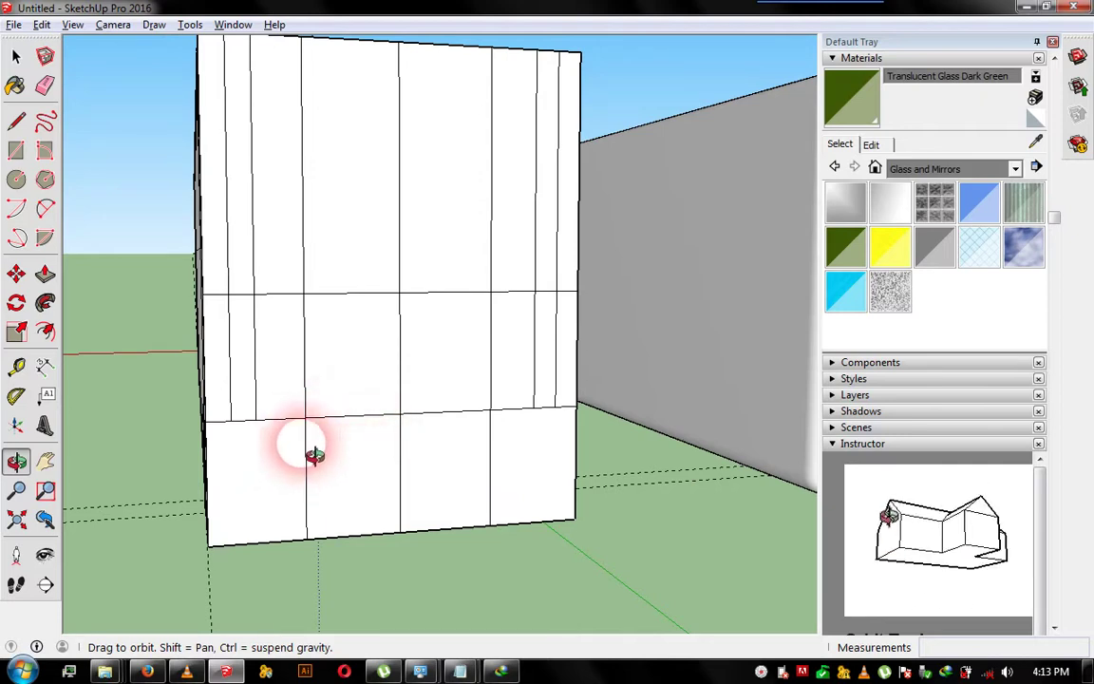
pyautogui.moveTo(354, 161)
pyautogui.mouseDown()
pyautogui.moveTo(225, 73)
pyautogui.moveTo(471, 564)
pyautogui.moveTo(391, 349)
pyautogui.moveTo(378, 365)
pyautogui.mouseUp()
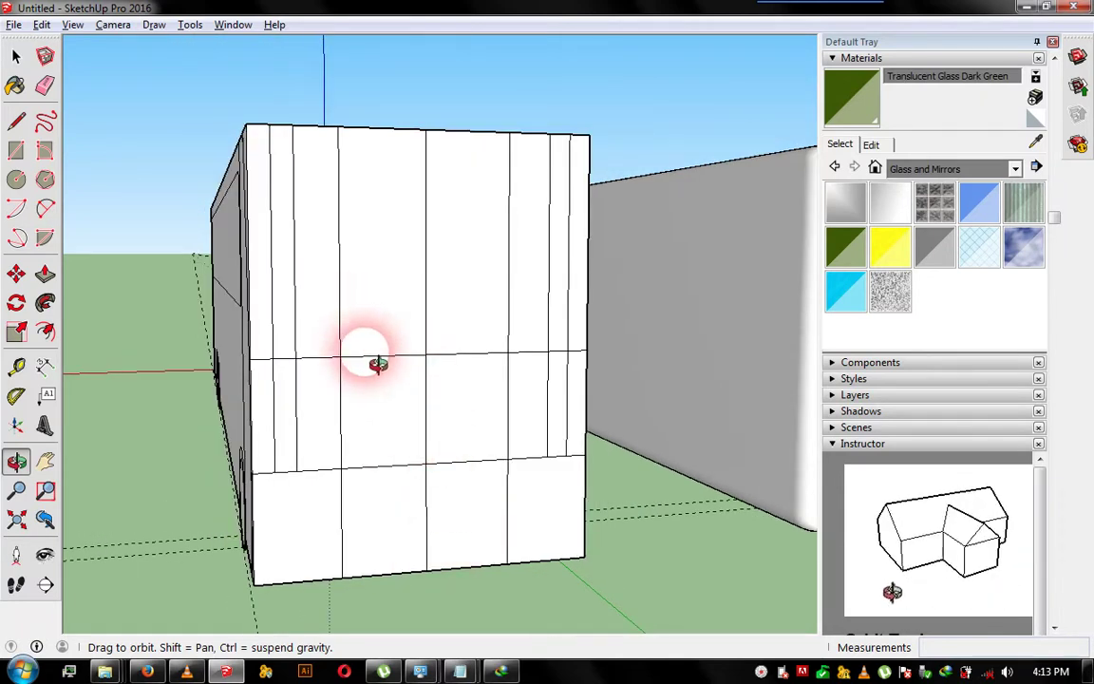
pyautogui.press('r')
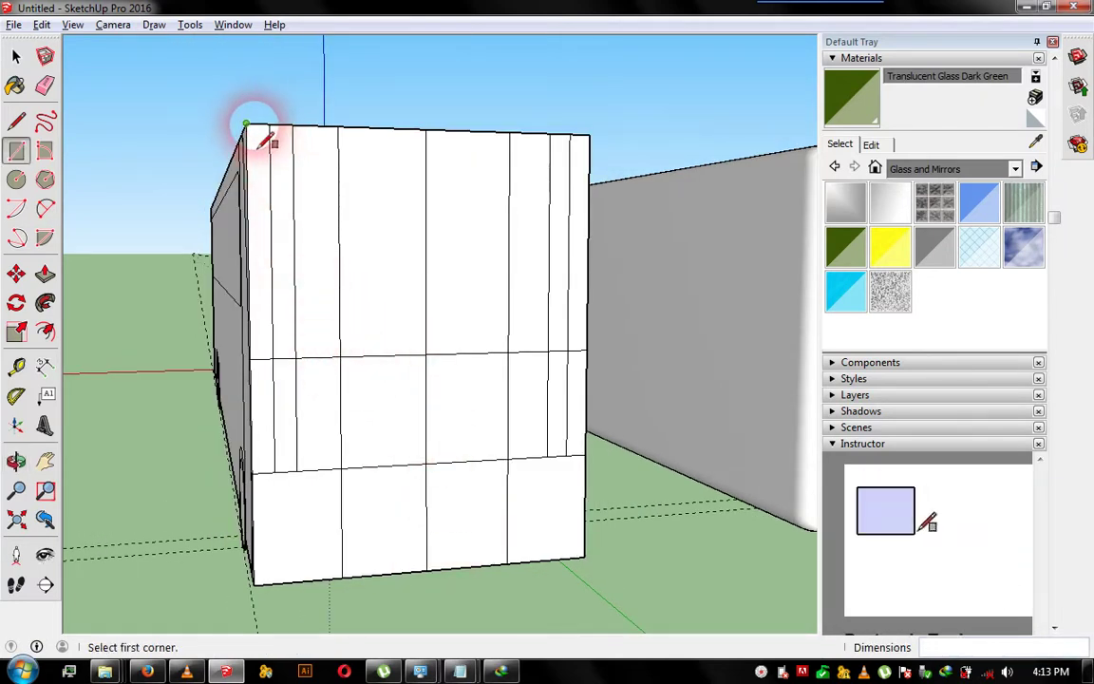
pyautogui.scroll(1, 270, 127)
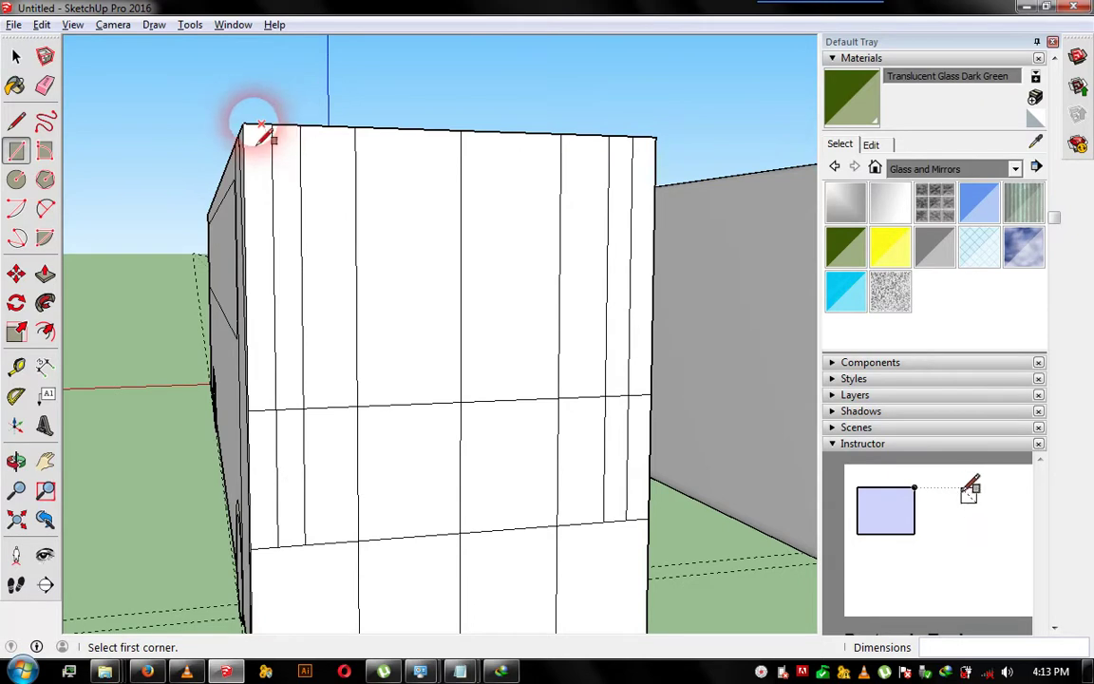
pyautogui.scroll(1, 264, 139)
pyautogui.scroll(2, 265, 140)
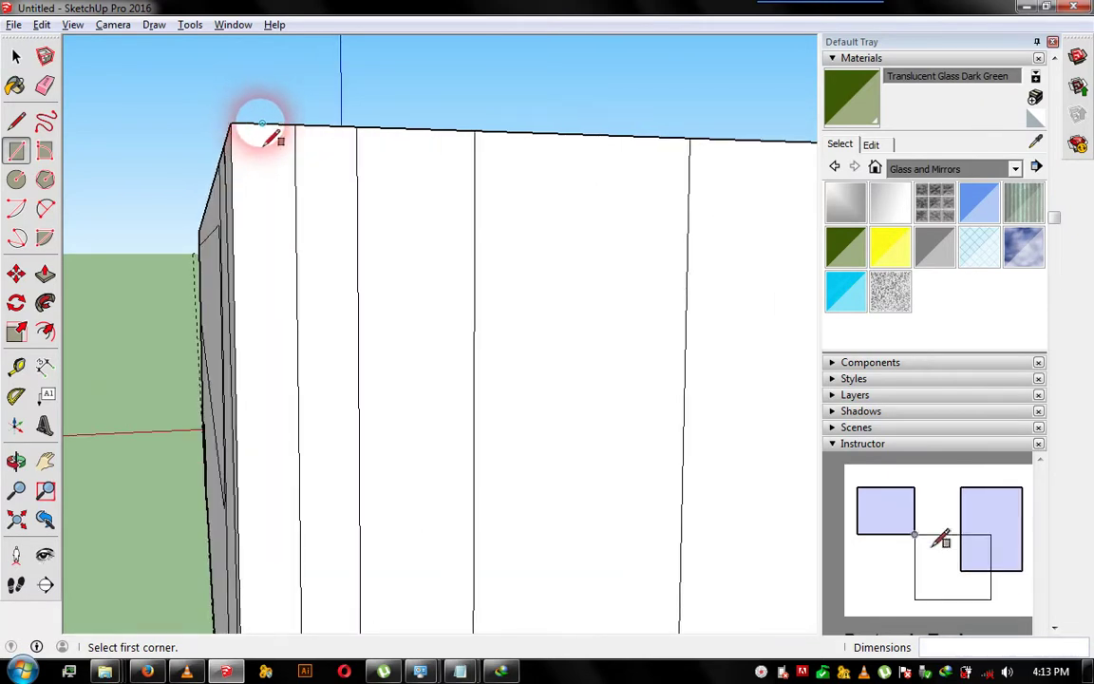
pyautogui.click(262, 124)
pyautogui.scroll(-2, 254, 244)
pyautogui.scroll(-2, 225, 184)
pyautogui.scroll(-2, 285, 285)
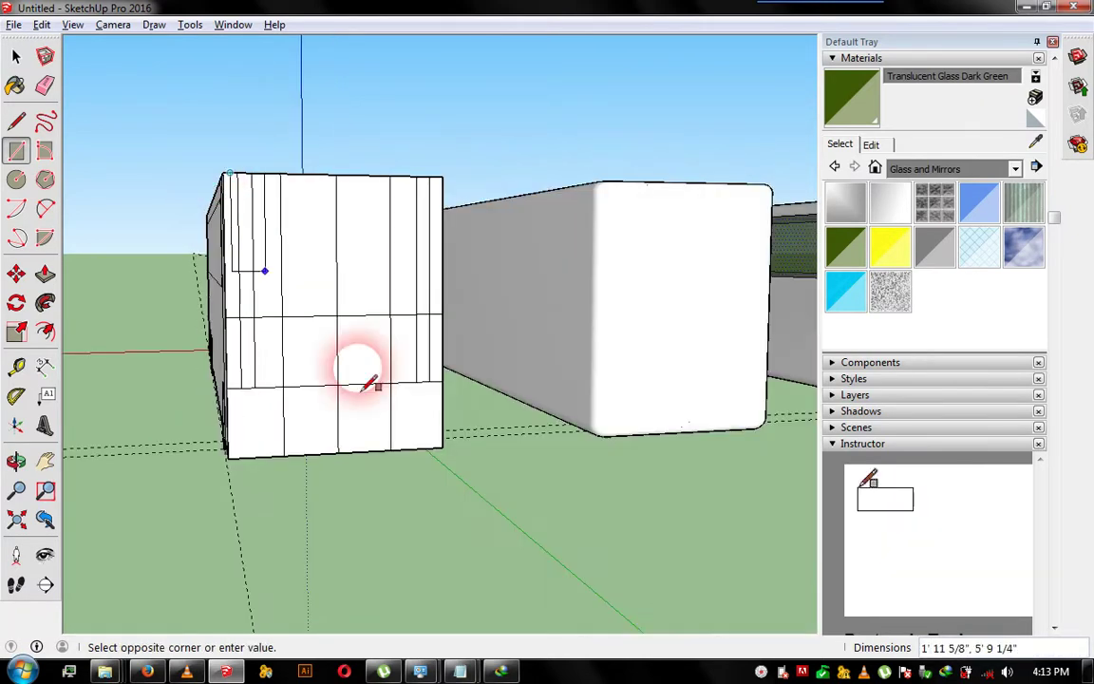
pyautogui.scroll(2, 430, 380)
pyautogui.scroll(1, 434, 382)
pyautogui.scroll(1, 435, 384)
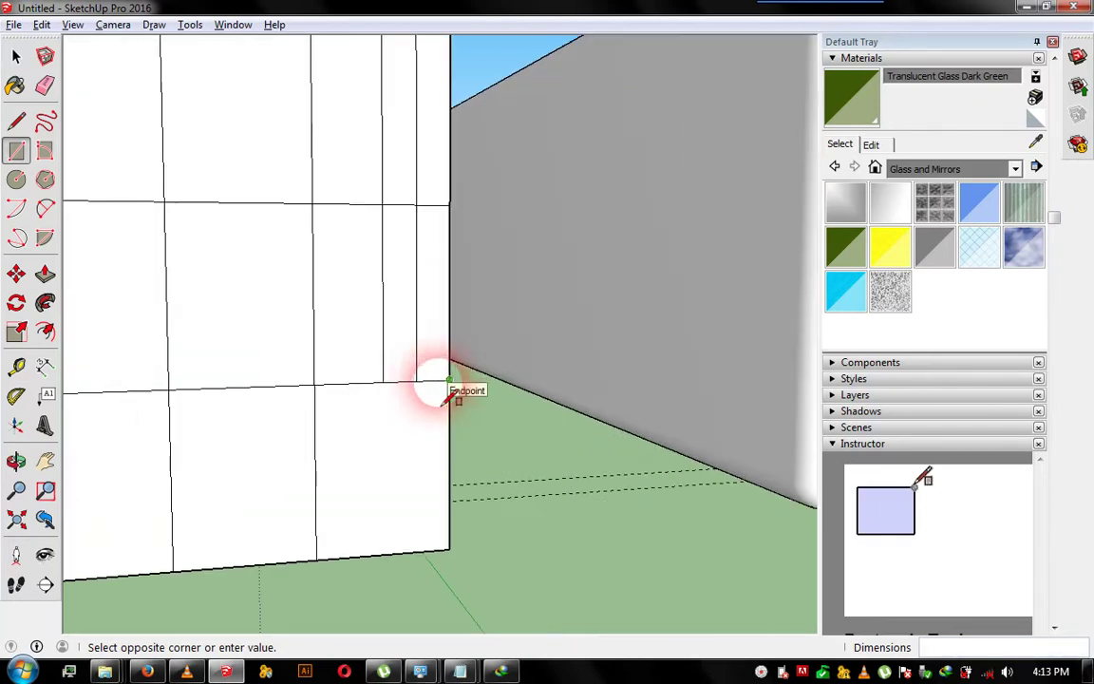
pyautogui.click(440, 381)
pyautogui.scroll(-3, 456, 437)
pyautogui.scroll(1, 494, 420)
pyautogui.scroll(2, 341, 422)
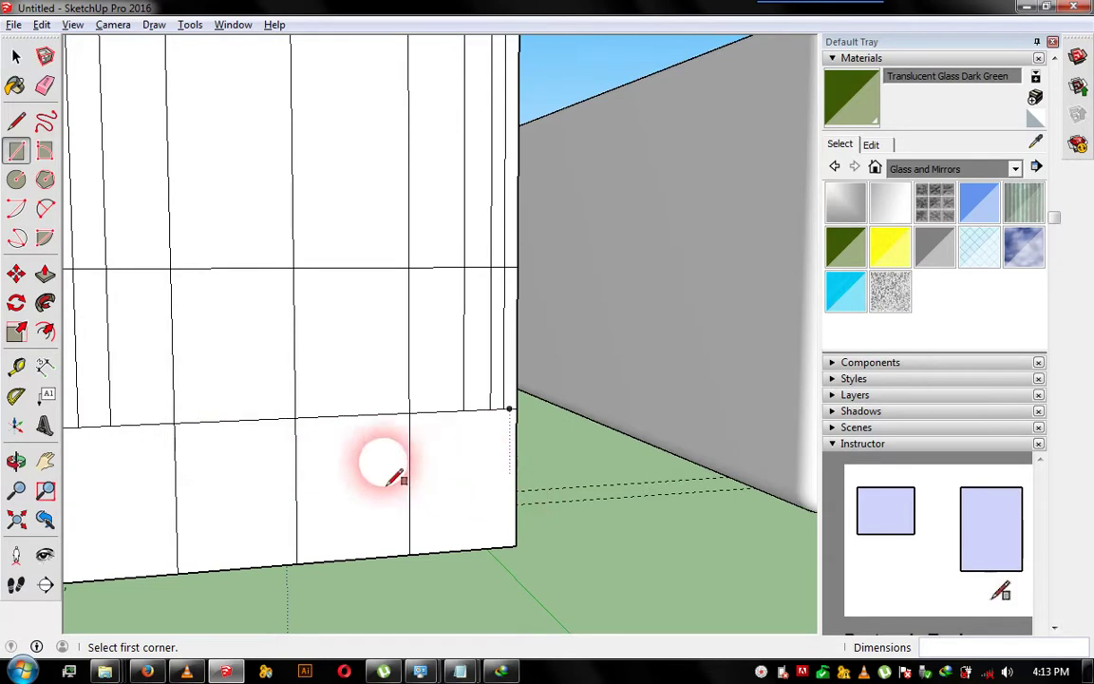
pyautogui.scroll(-3, 475, 447)
pyautogui.scroll(1, 570, 437)
pyautogui.scroll(2, 423, 475)
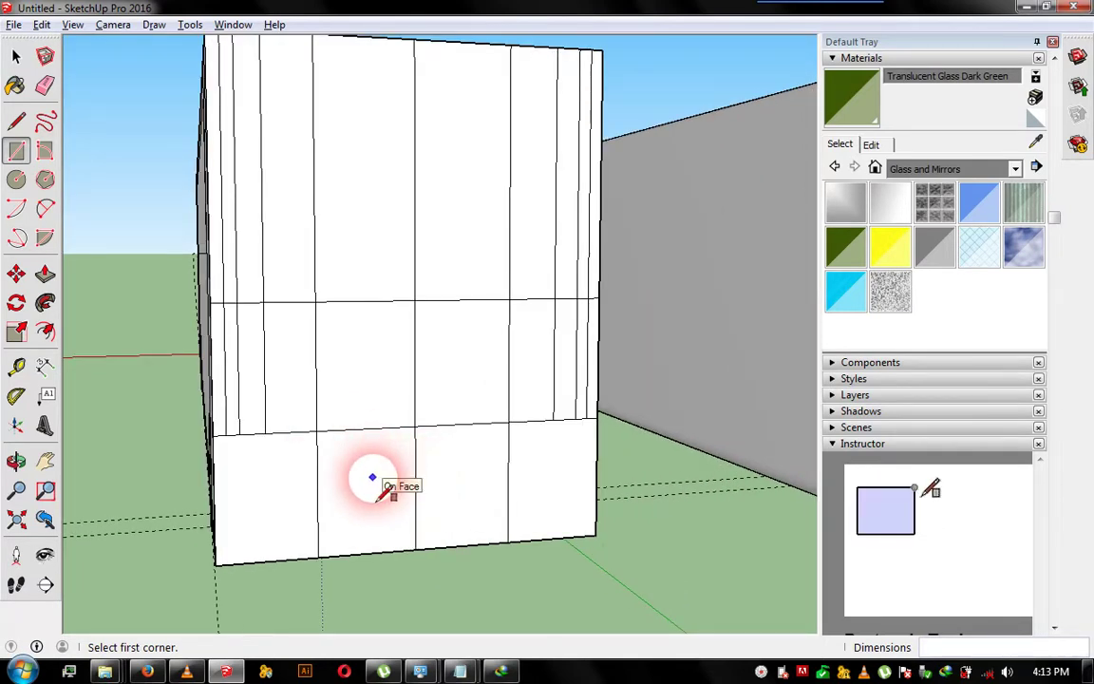
pyautogui.press('a')
pyautogui.click(225, 435)
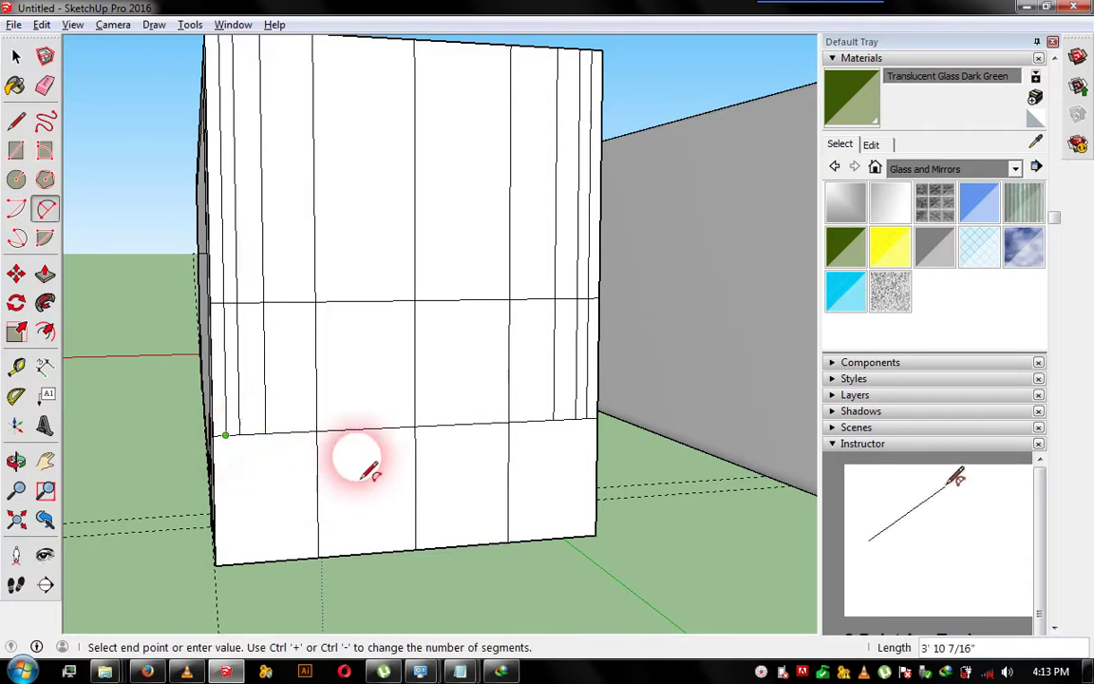
# - Draw arcs on the lower panel line with a 10-inch bulge and an 11-inch arc along the top edge
pyautogui.click(586, 418)
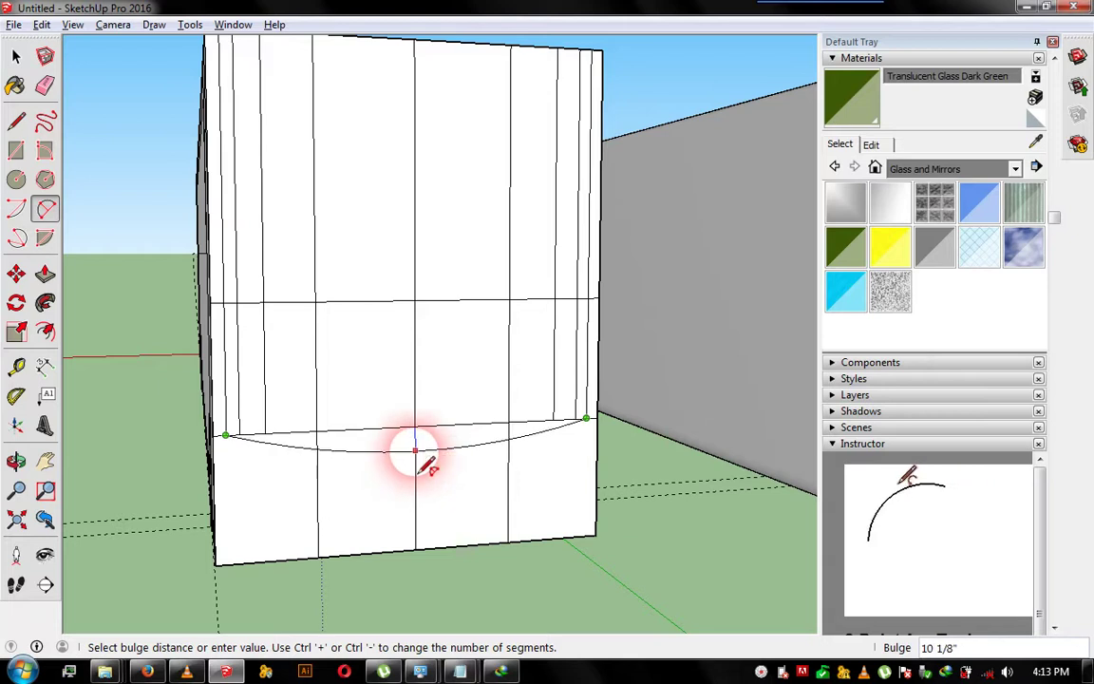
pyautogui.click(415, 446)
pyautogui.click(317, 448)
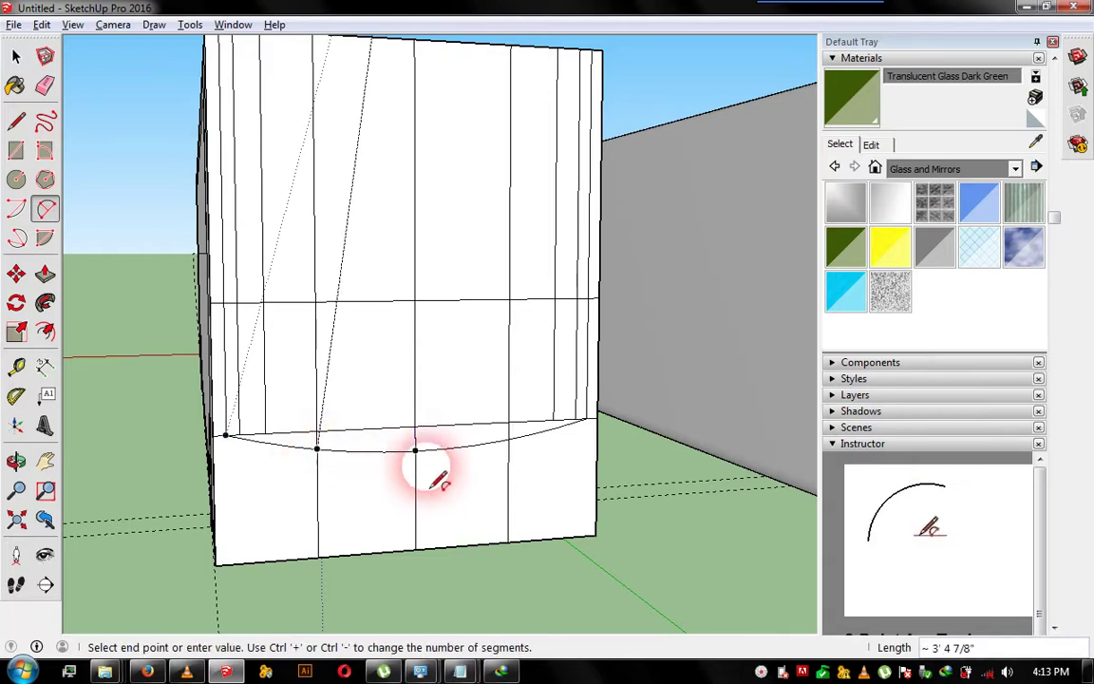
pyautogui.click(508, 439)
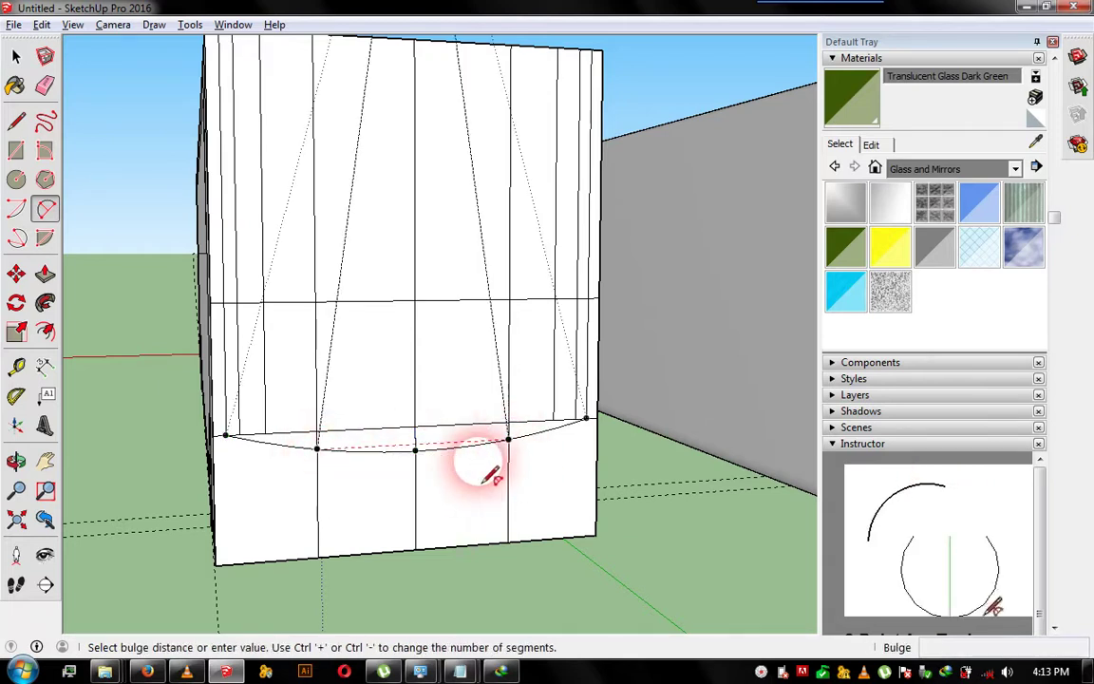
pyautogui.click(415, 468)
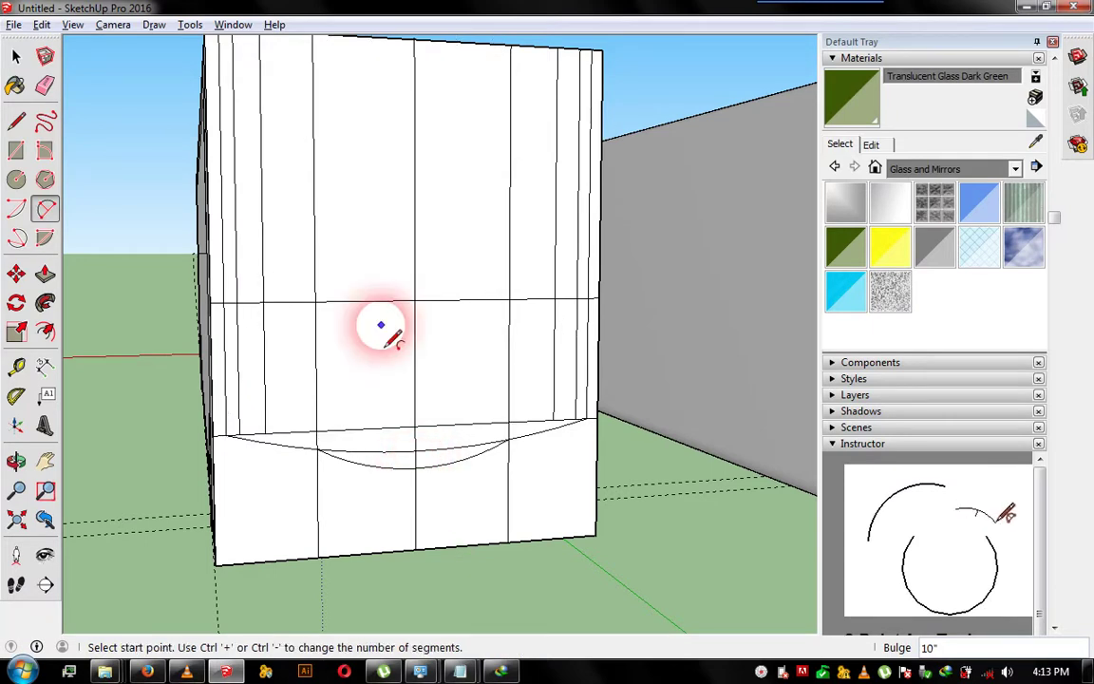
pyautogui.moveTo(441, 446); pyautogui.dragTo(378, 361, button='middle')
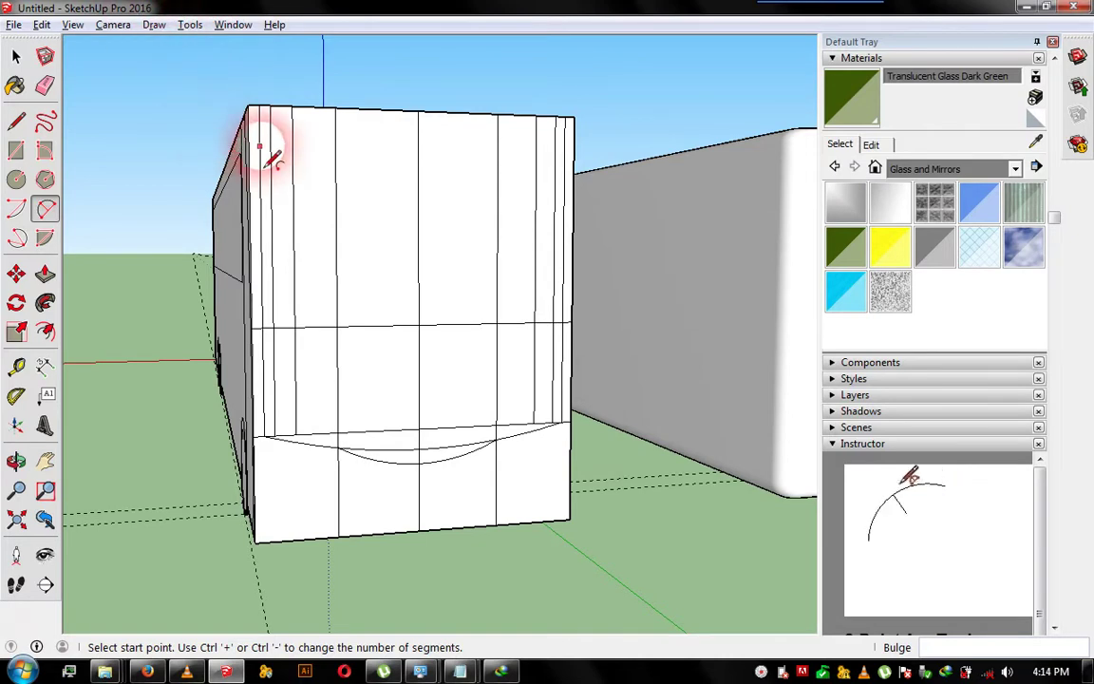
pyautogui.moveTo(259, 145); pyautogui.dragTo(565, 154)
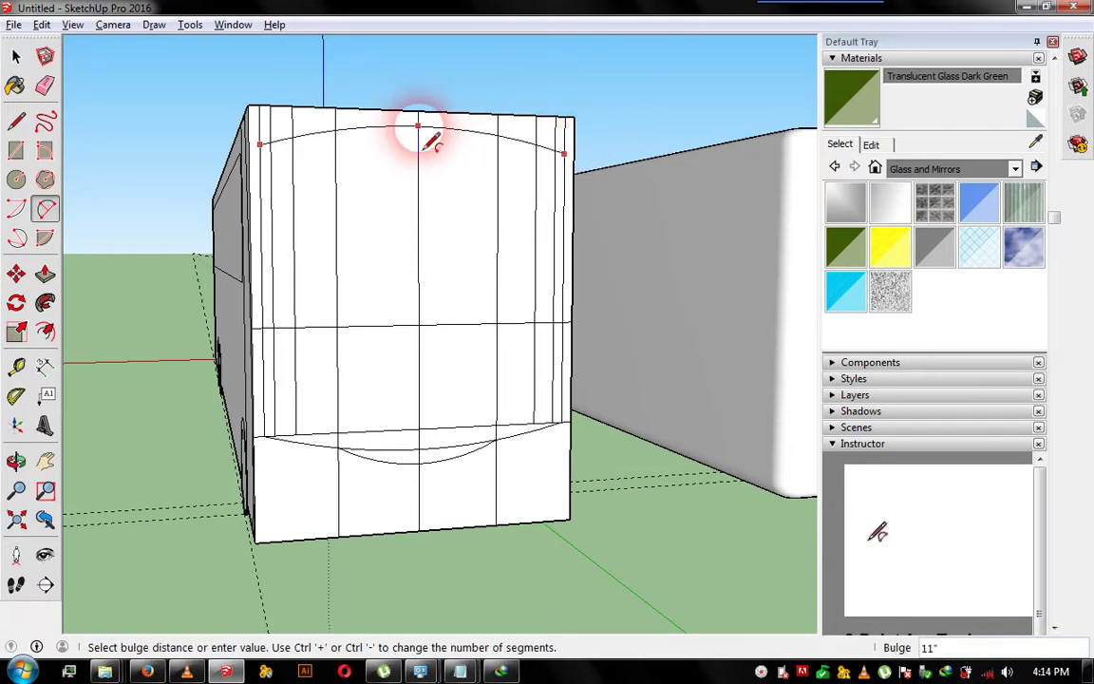
pyautogui.click(429, 142)
pyautogui.scroll(-2, 315, 249)
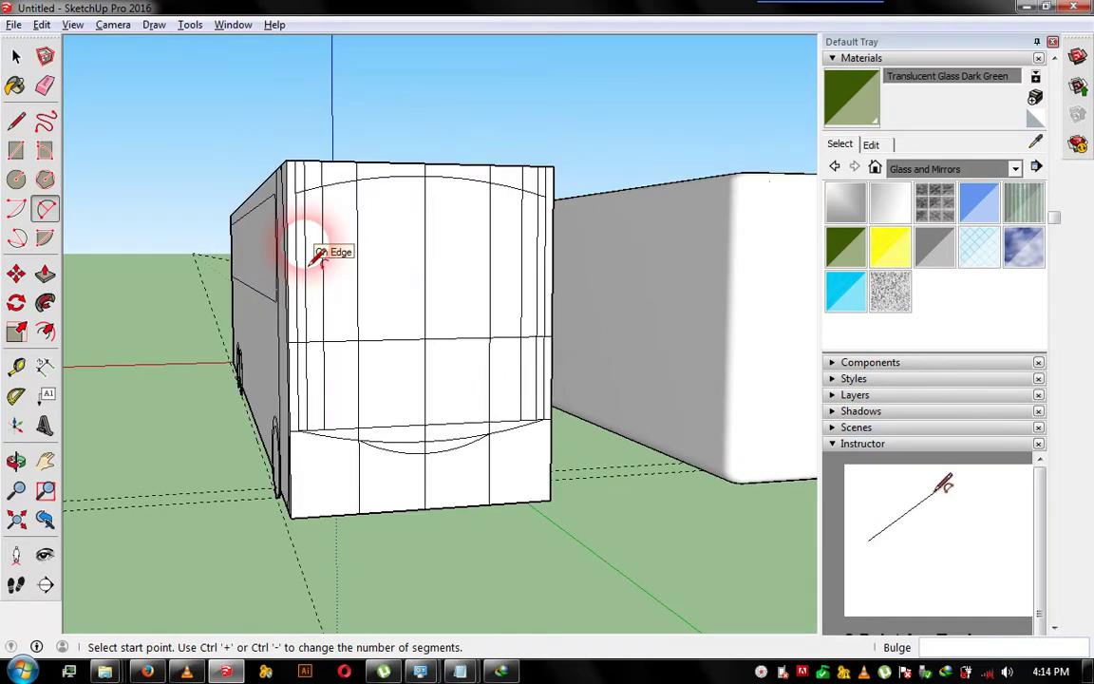
# - Erase the leftover vertical and horizontal edges on the bus front, leaving the panel between the arcs
pyautogui.press('r')
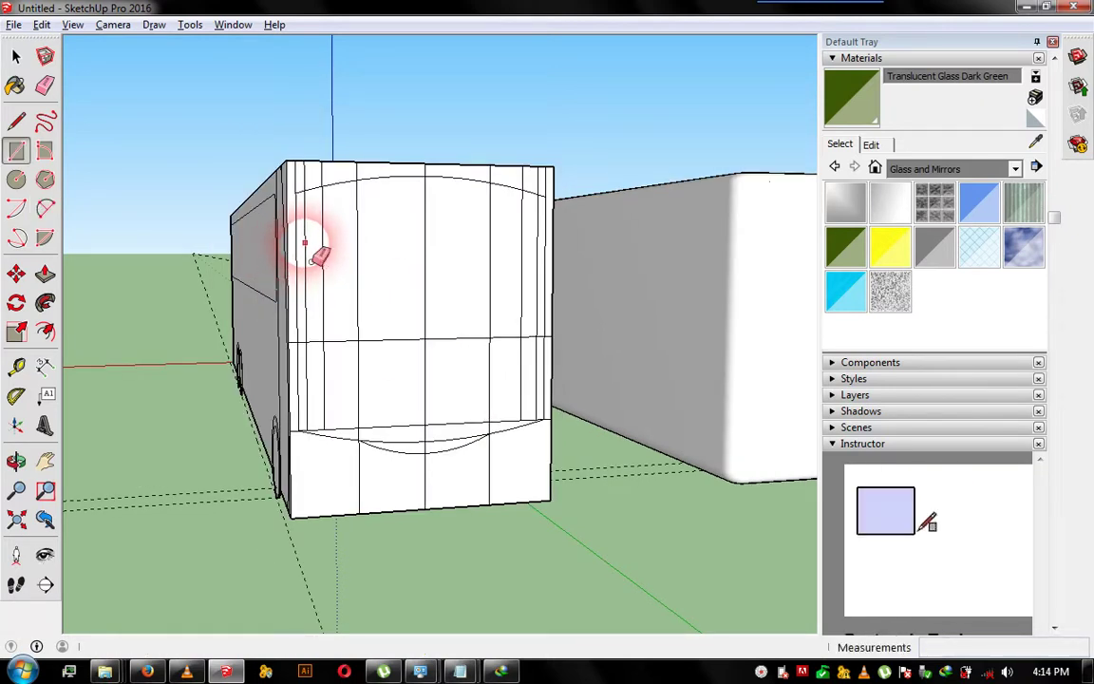
pyautogui.press('e')
pyautogui.moveTo(323, 252); pyautogui.dragTo(417, 289)
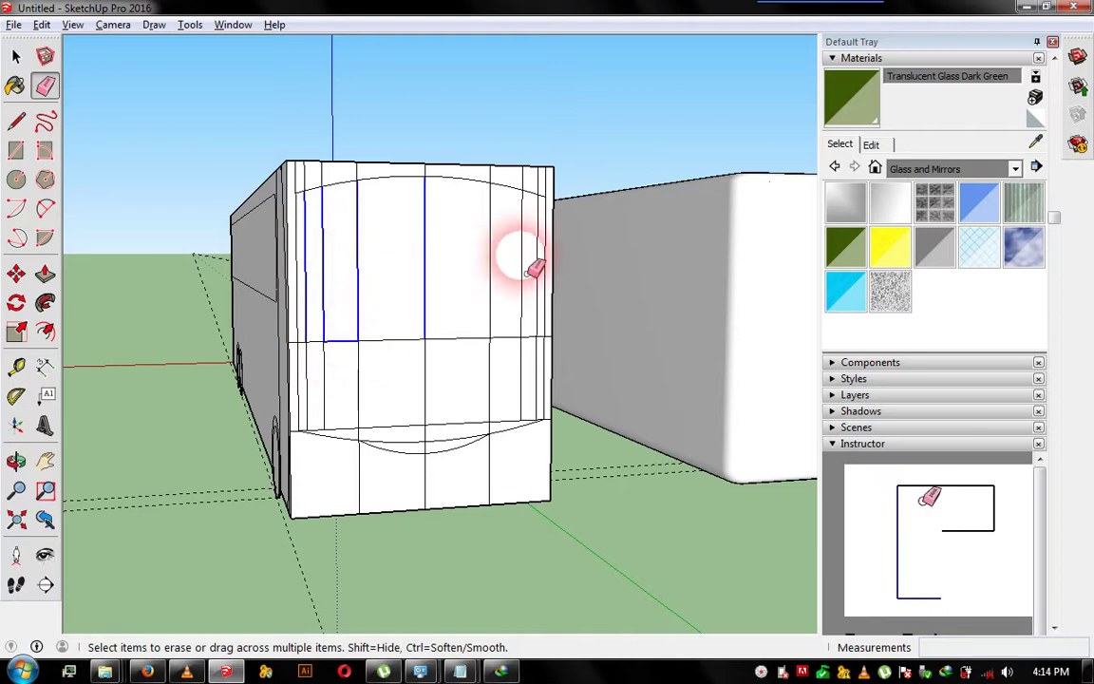
pyautogui.moveTo(418, 290); pyautogui.dragTo(548, 264)
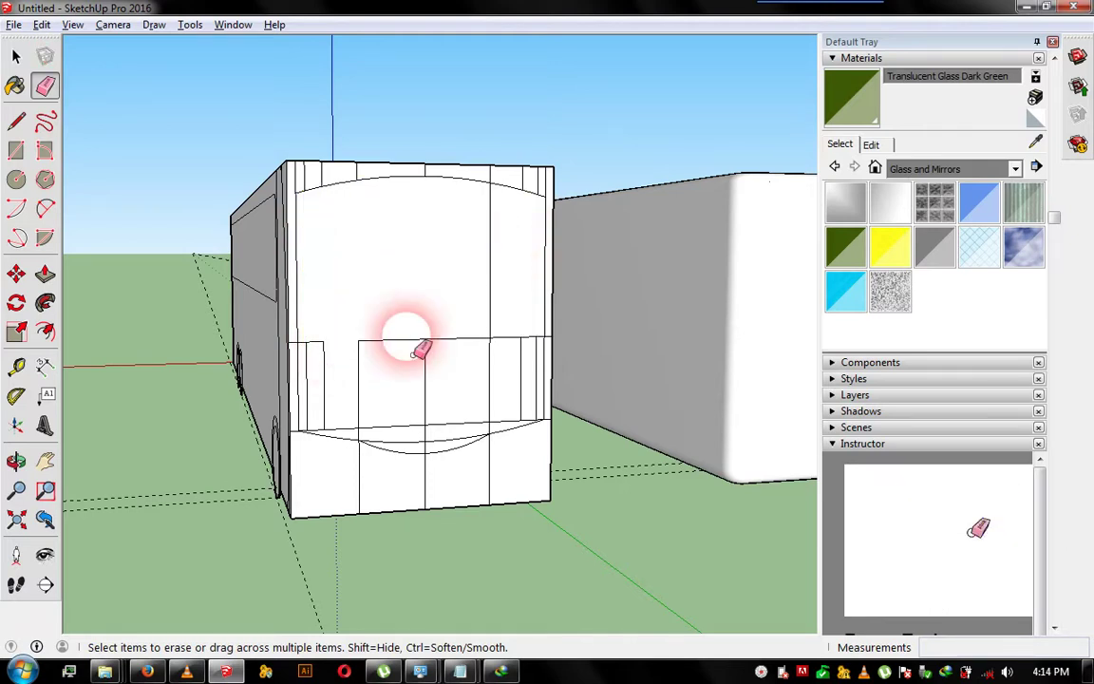
pyautogui.moveTo(418, 348)
pyautogui.mouseDown()
pyautogui.moveTo(477, 340)
pyautogui.moveTo(542, 356)
pyautogui.mouseUp()
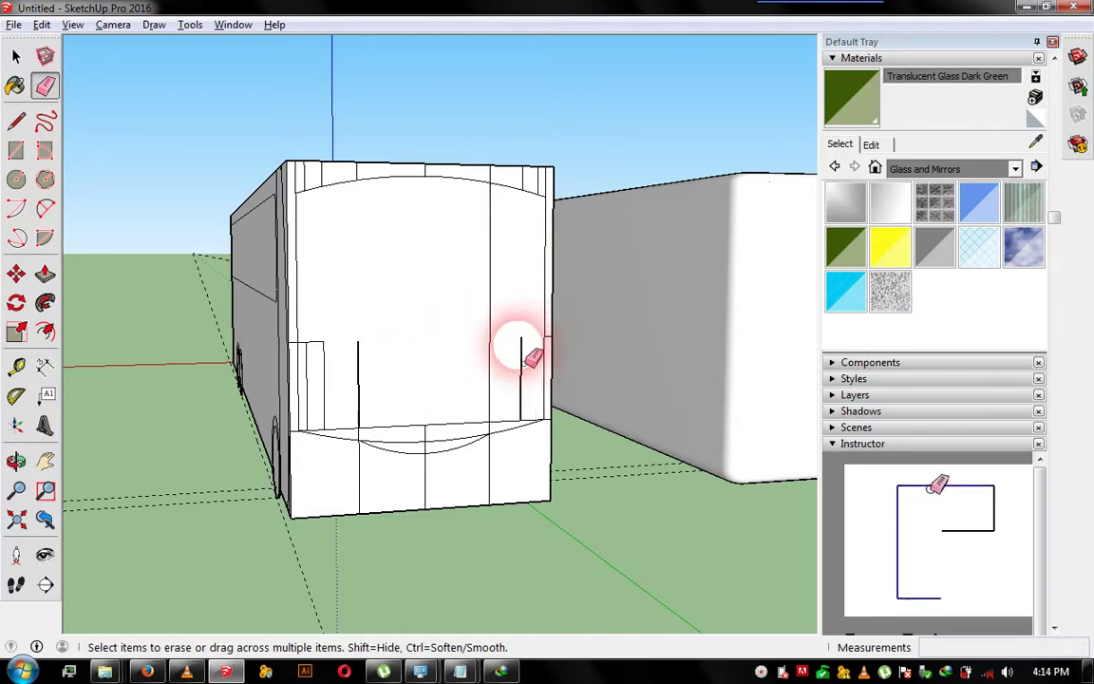
pyautogui.moveTo(548, 353)
pyautogui.mouseDown()
pyautogui.moveTo(327, 361)
pyautogui.moveTo(373, 398)
pyautogui.mouseUp()
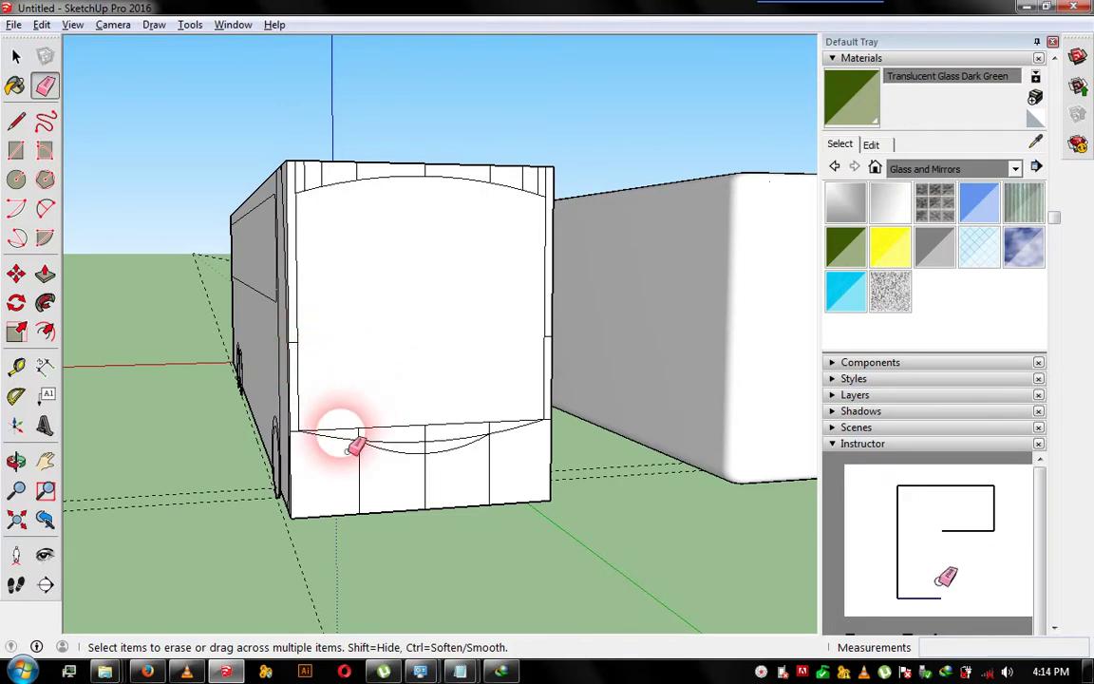
pyautogui.moveTo(373, 439); pyautogui.dragTo(491, 437)
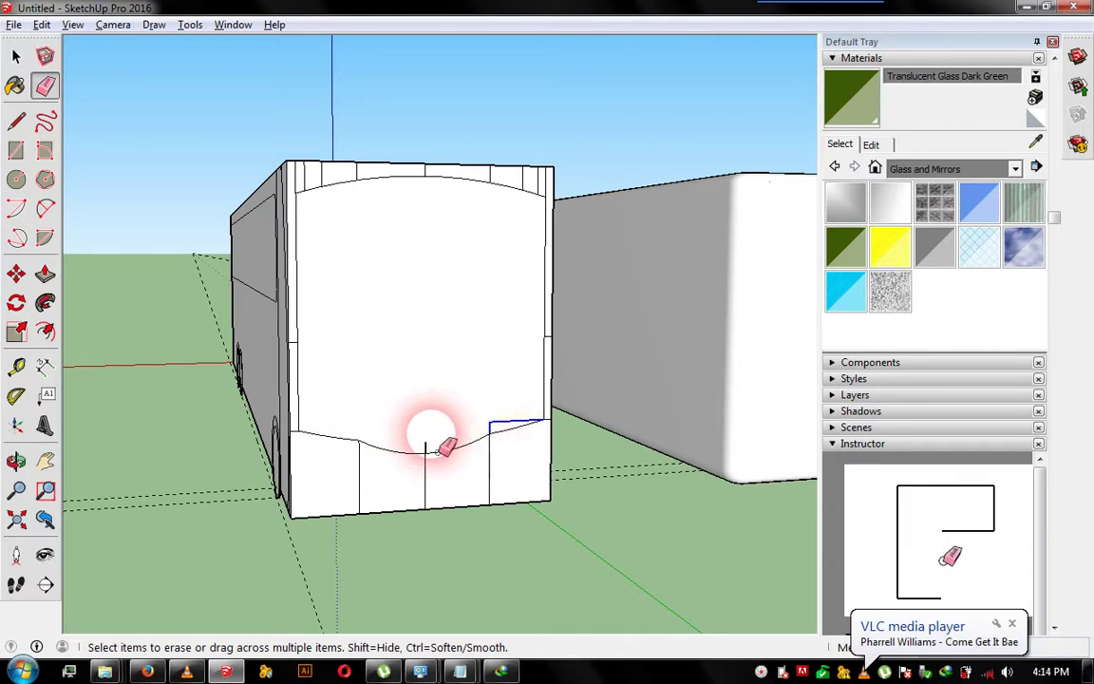
pyautogui.scroll(-2, 410, 403)
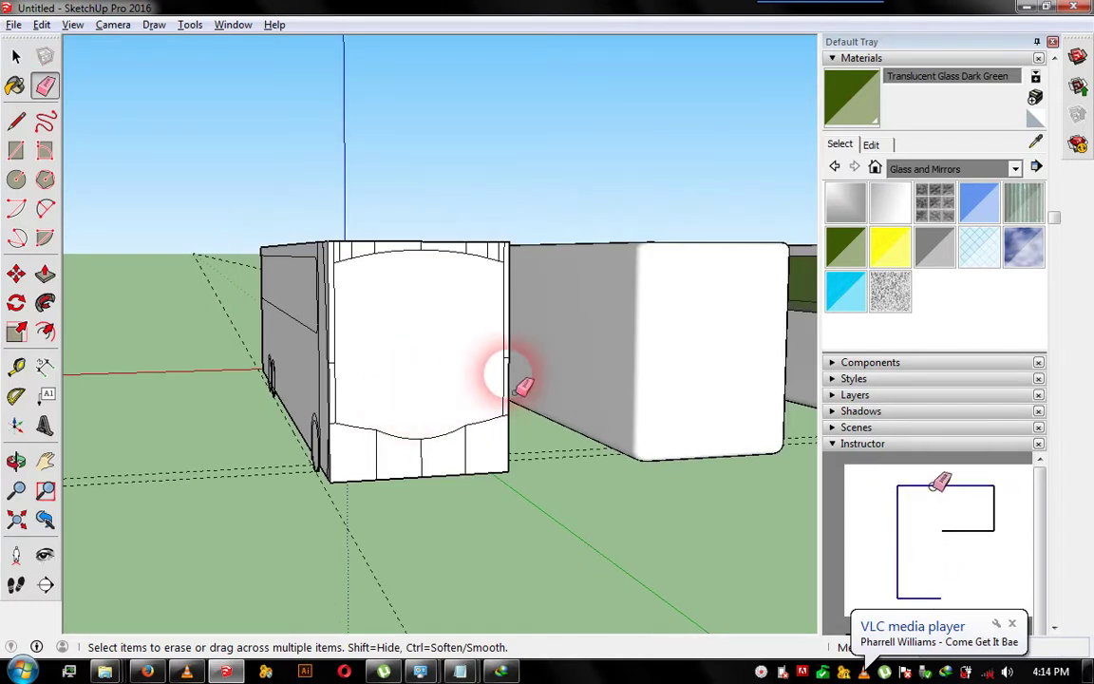
# - Start a Ctrl-copy Move of the bus's front panel from a ground point
pyautogui.press('o')
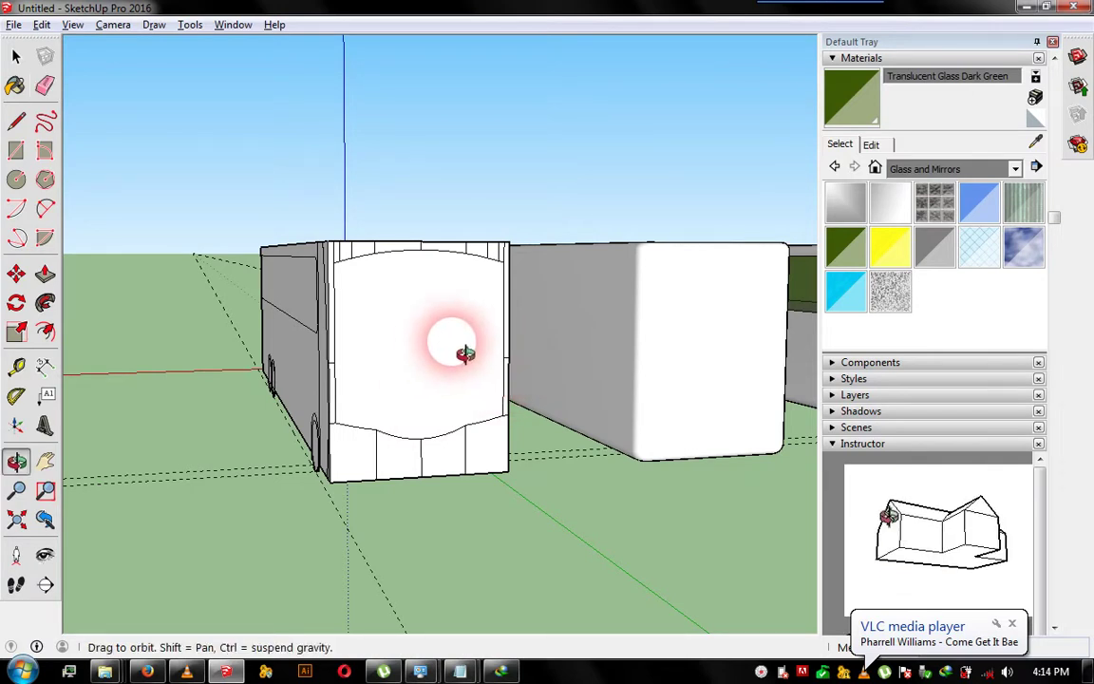
pyautogui.moveTo(464, 354)
pyautogui.mouseDown()
pyautogui.moveTo(506, 346)
pyautogui.moveTo(427, 359)
pyautogui.moveTo(425, 347)
pyautogui.moveTo(161, 354)
pyautogui.moveTo(228, 378)
pyautogui.moveTo(519, 363)
pyautogui.moveTo(257, 328)
pyautogui.moveTo(350, 332)
pyautogui.moveTo(491, 413)
pyautogui.moveTo(508, 383)
pyautogui.moveTo(471, 381)
pyautogui.moveTo(520, 365)
pyautogui.mouseUp()
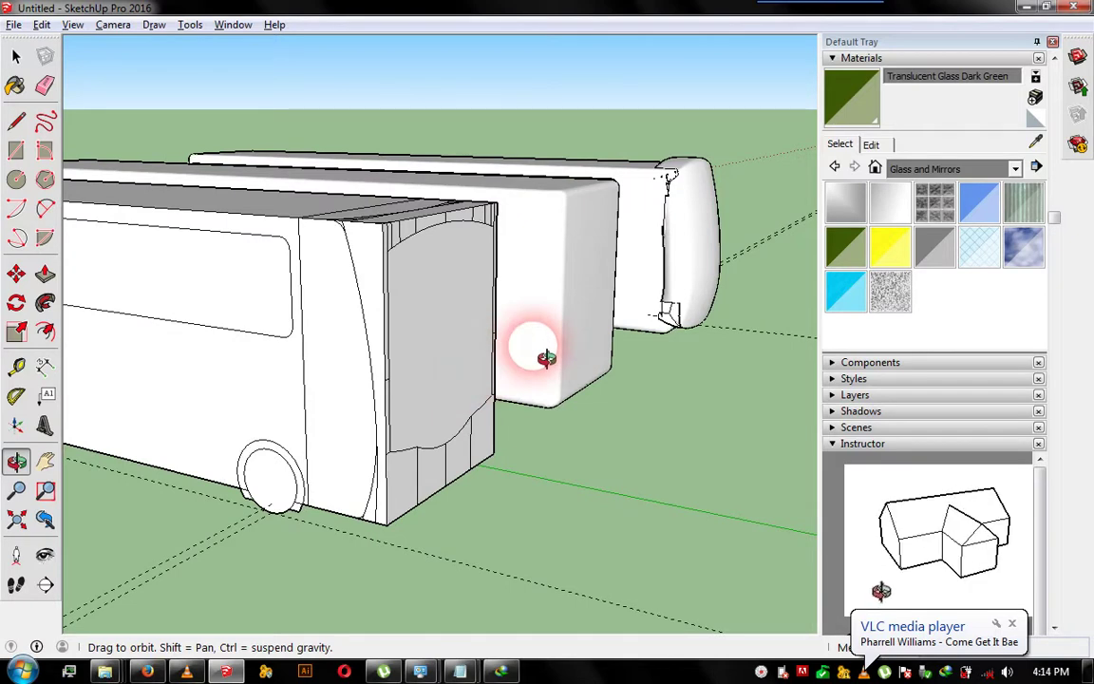
pyautogui.press('m')
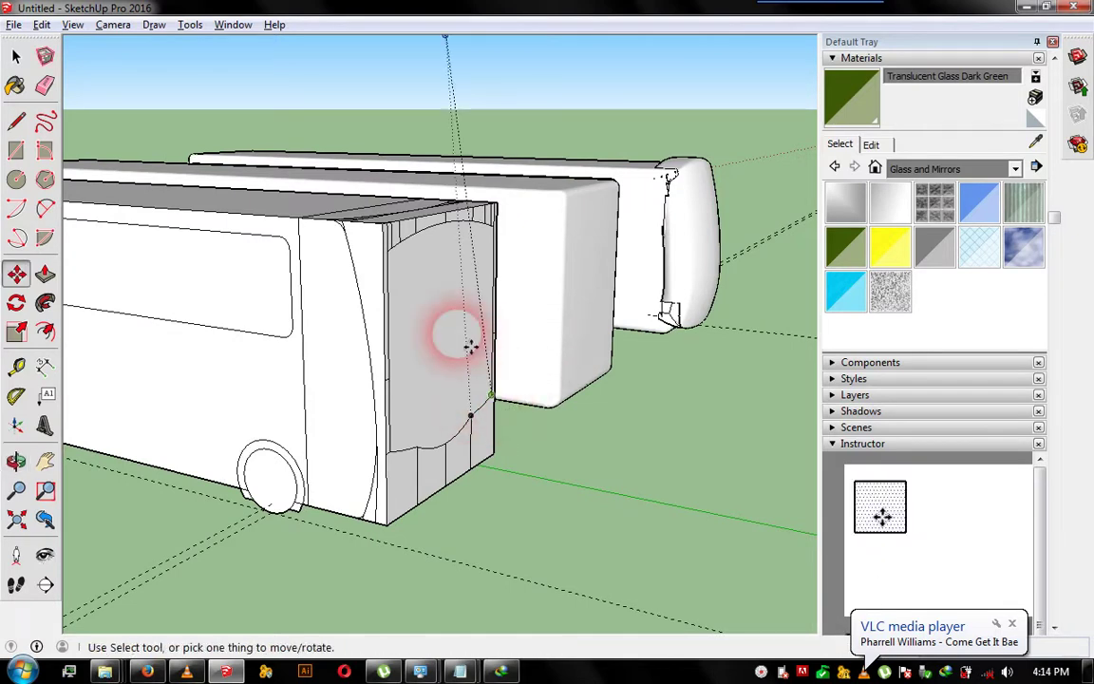
pyautogui.press('space')
pyautogui.press('m')
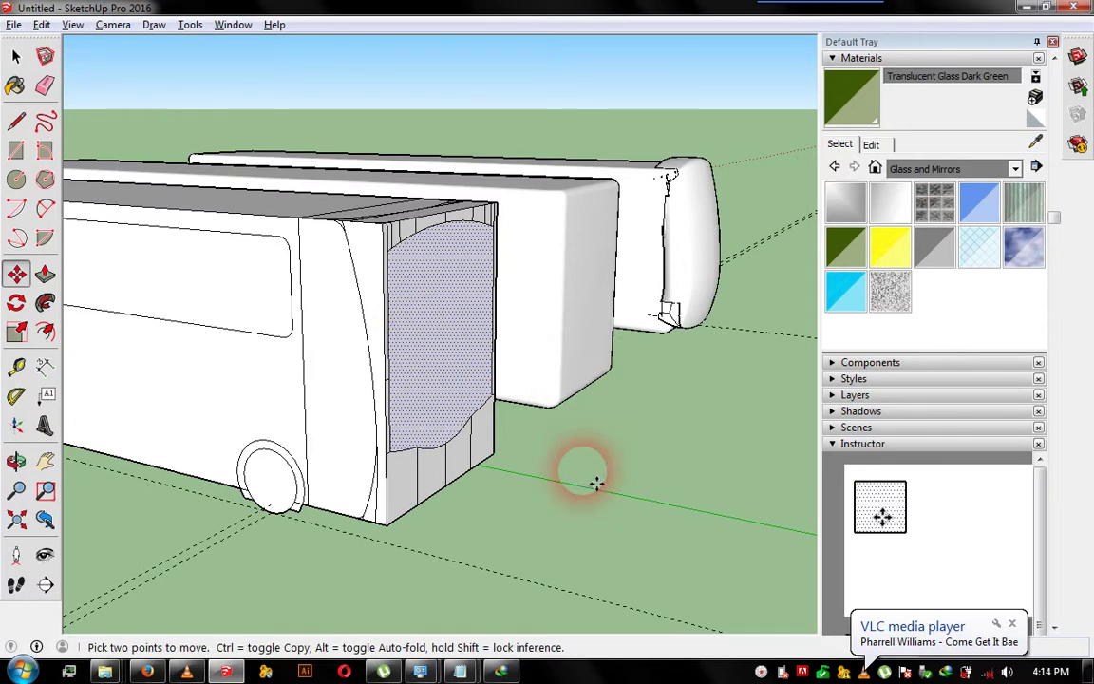
pyautogui.click(569, 585)
pyautogui.press('ctrl')
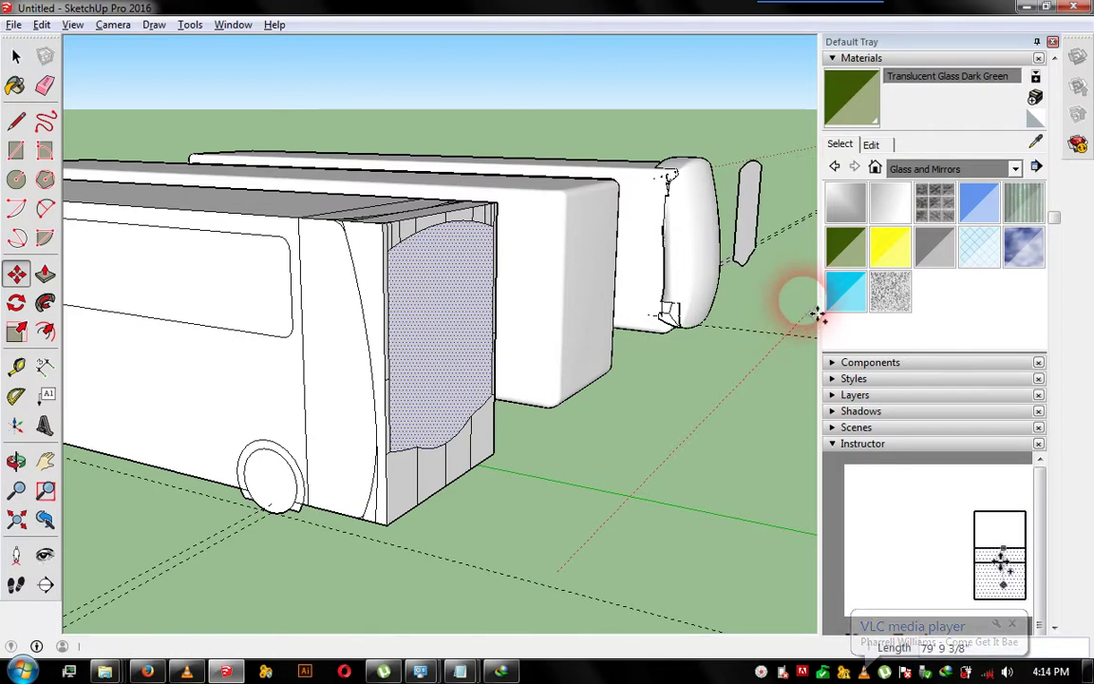
# - Place the panel copy off to the side and push/pull it into a thick block
pyautogui.click(814, 313)
pyautogui.press('o')
pyautogui.moveTo(792, 260)
pyautogui.mouseDown()
pyautogui.moveTo(440, 274)
pyautogui.moveTo(146, 384)
pyautogui.moveTo(501, 254)
pyautogui.moveTo(537, 271)
pyautogui.moveTo(19, 237)
pyautogui.mouseUp()
pyautogui.moveTo(557, 317)
pyautogui.mouseDown()
pyautogui.moveTo(151, 244)
pyautogui.moveTo(189, 295)
pyautogui.moveTo(190, 281)
pyautogui.mouseUp()
pyautogui.press('p')
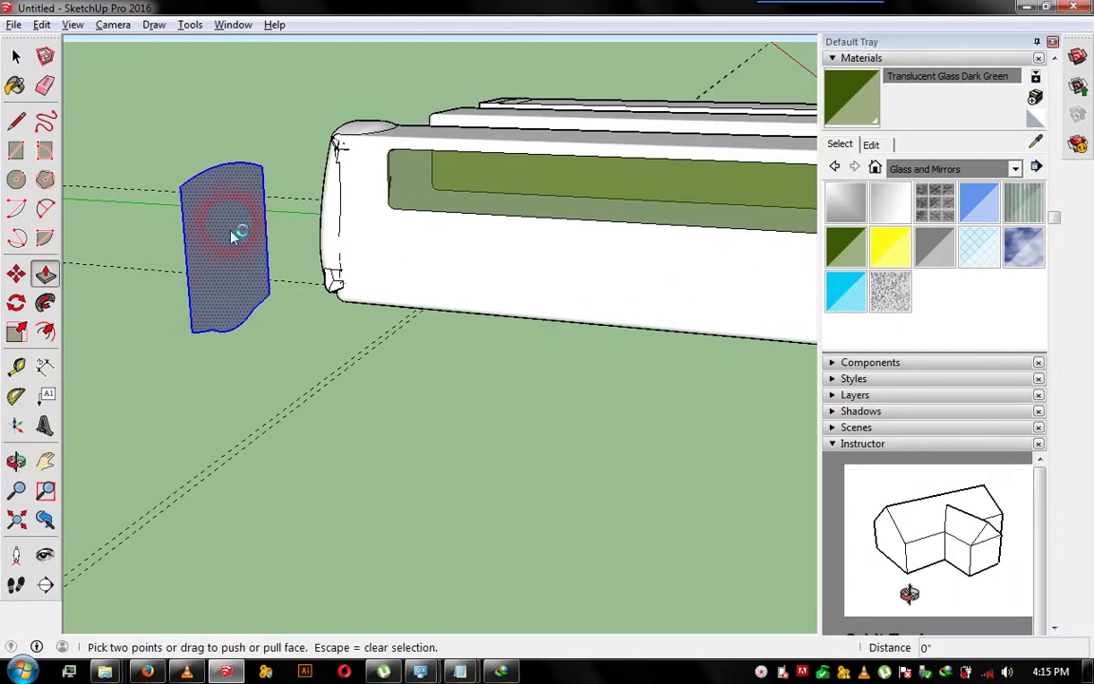
pyautogui.moveTo(221, 244); pyautogui.dragTo(297, 282)
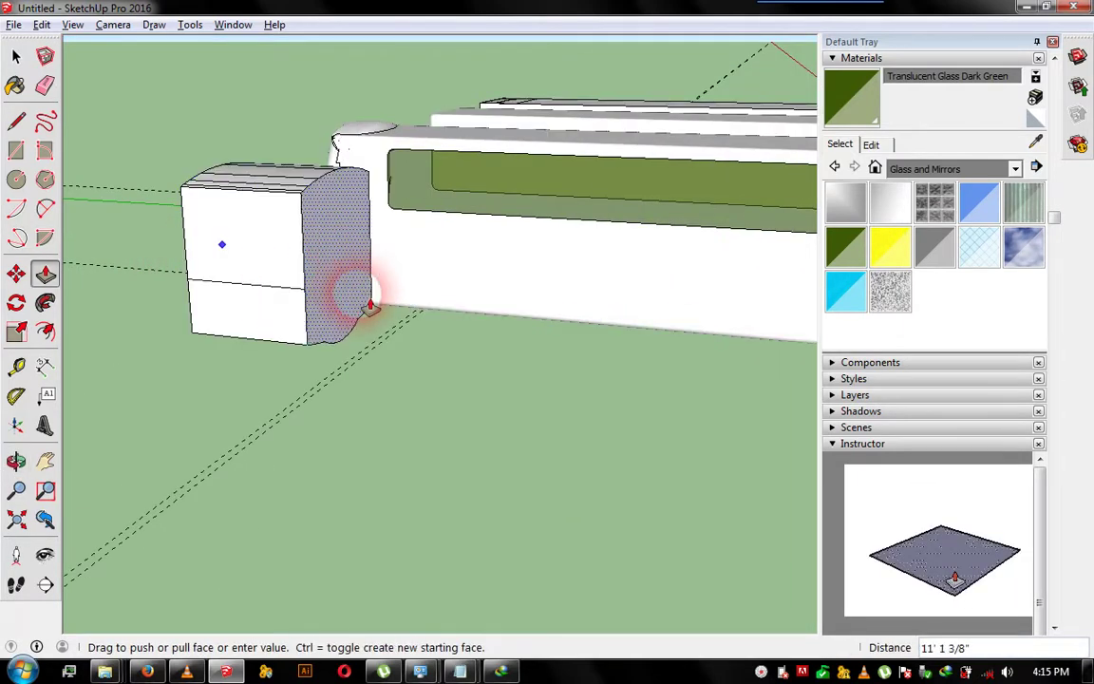
pyautogui.click(376, 294)
# - Select the whole block and bring up Soften/Smooth Edges for it
pyautogui.press('o')
pyautogui.moveTo(361, 239); pyautogui.dragTo(29, 327)
pyautogui.moveTo(167, 236)
pyautogui.mouseDown()
pyautogui.moveTo(305, 247)
pyautogui.moveTo(384, 299)
pyautogui.moveTo(296, 189)
pyautogui.mouseUp()
pyautogui.press('space')
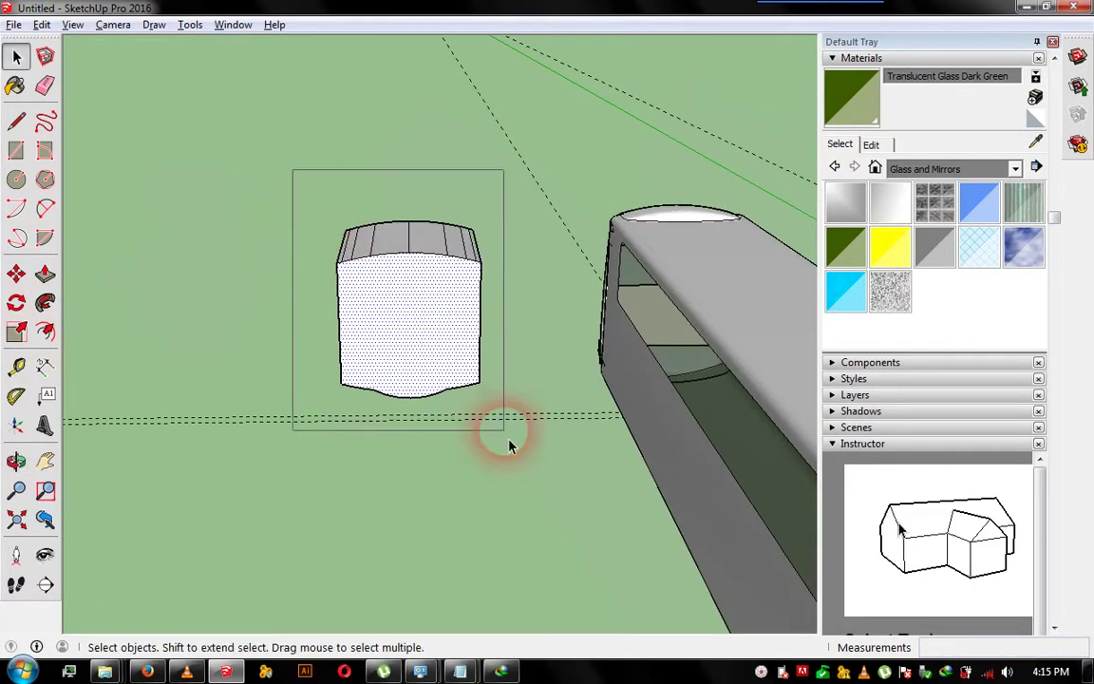
pyautogui.moveTo(508, 442); pyautogui.dragTo(506, 432)
pyautogui.rightClick(392, 316)
pyautogui.click(521, 598)
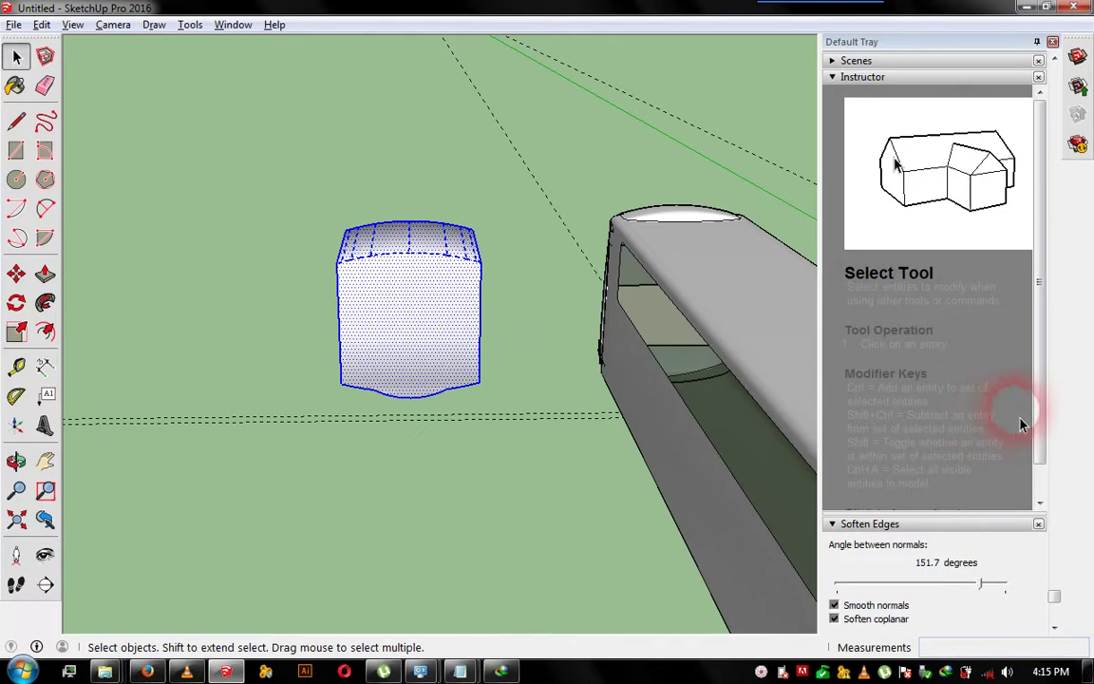
# - Move the smoothed block along the green and red axes onto the bus's front end
pyautogui.click(437, 520)
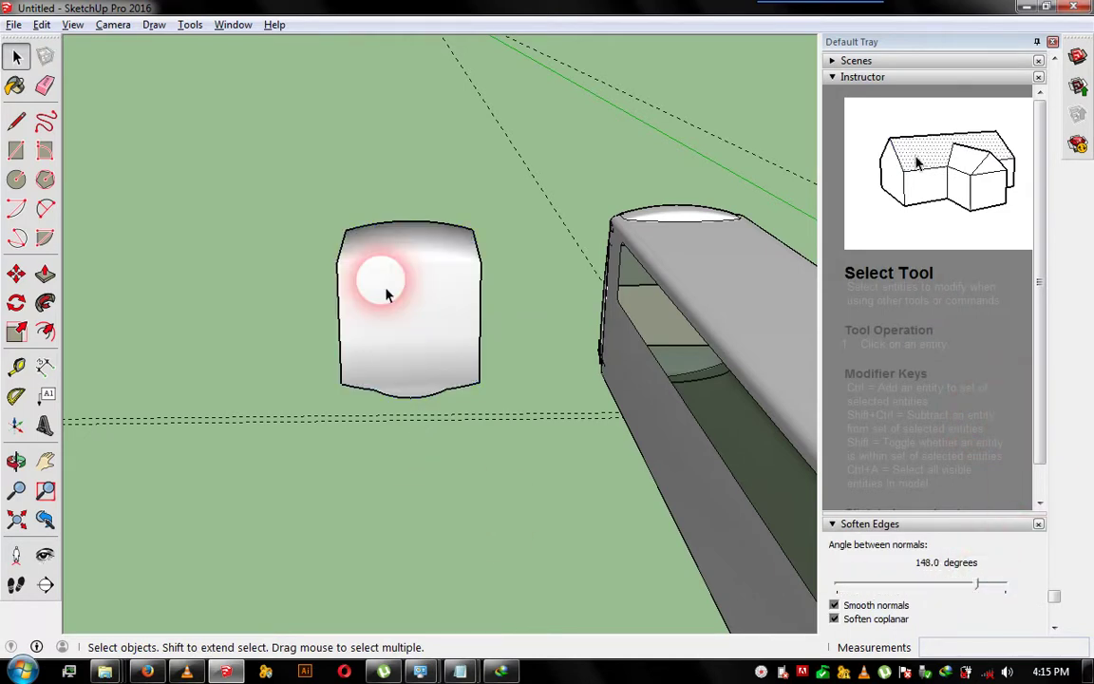
pyautogui.click(405, 379)
pyautogui.moveTo(406, 375)
pyautogui.mouseDown(button='middle')
pyautogui.moveTo(403, 331)
pyautogui.moveTo(806, 298)
pyautogui.moveTo(586, 183)
pyautogui.moveTo(324, 309)
pyautogui.moveTo(542, 381)
pyautogui.mouseUp(button='middle')
pyautogui.click(641, 557)
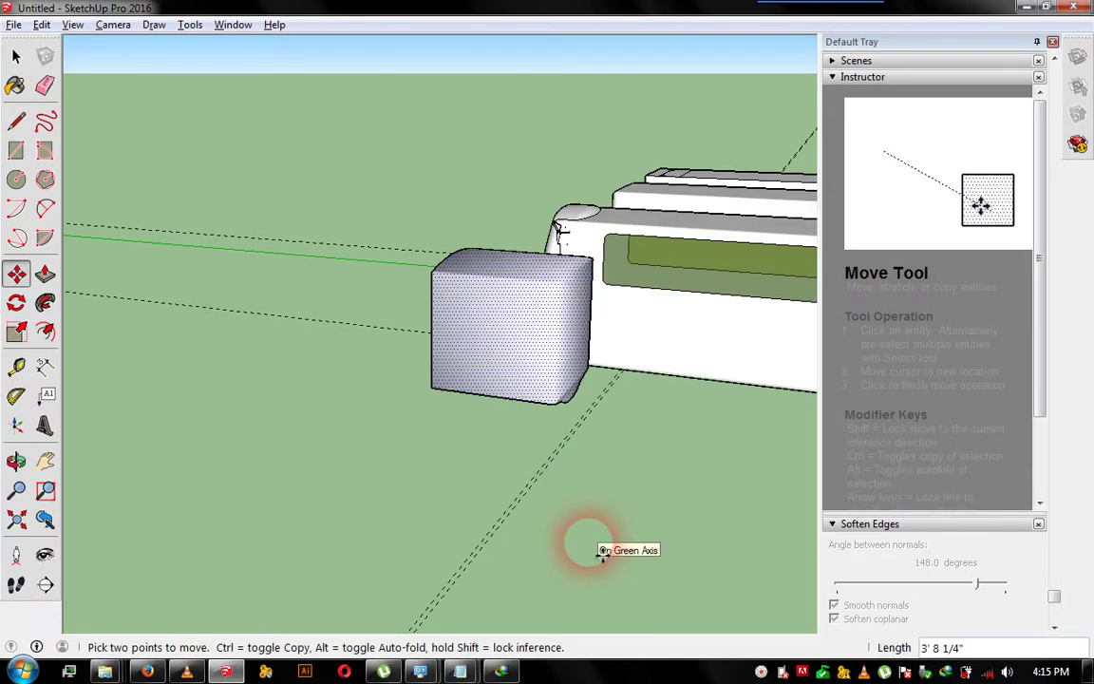
pyautogui.moveTo(600, 556)
pyautogui.mouseDown(button='middle')
pyautogui.moveTo(454, 320)
pyautogui.moveTo(805, 335)
pyautogui.moveTo(777, 312)
pyautogui.moveTo(892, 295)
pyautogui.moveTo(659, 244)
pyautogui.mouseUp(button='middle')
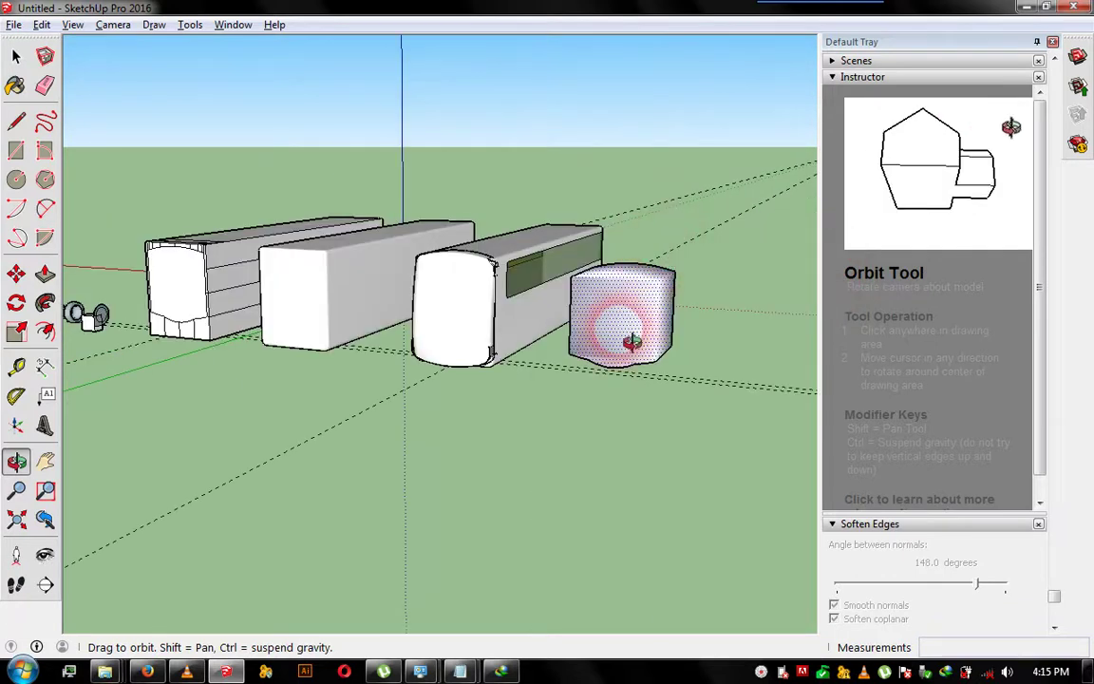
pyautogui.moveTo(486, 327)
pyautogui.mouseDown(button='middle')
pyautogui.moveTo(718, 285)
pyautogui.moveTo(701, 285)
pyautogui.mouseUp(button='middle')
pyautogui.moveTo(701, 285)
pyautogui.mouseDown()
pyautogui.moveTo(713, 334)
pyautogui.moveTo(698, 347)
pyautogui.moveTo(659, 325)
pyautogui.moveTo(679, 323)
pyautogui.moveTo(703, 428)
pyautogui.mouseUp()
pyautogui.press('m')
pyautogui.moveTo(579, 460)
pyautogui.mouseDown()
pyautogui.moveTo(407, 455)
pyautogui.moveTo(401, 465)
pyautogui.mouseUp()
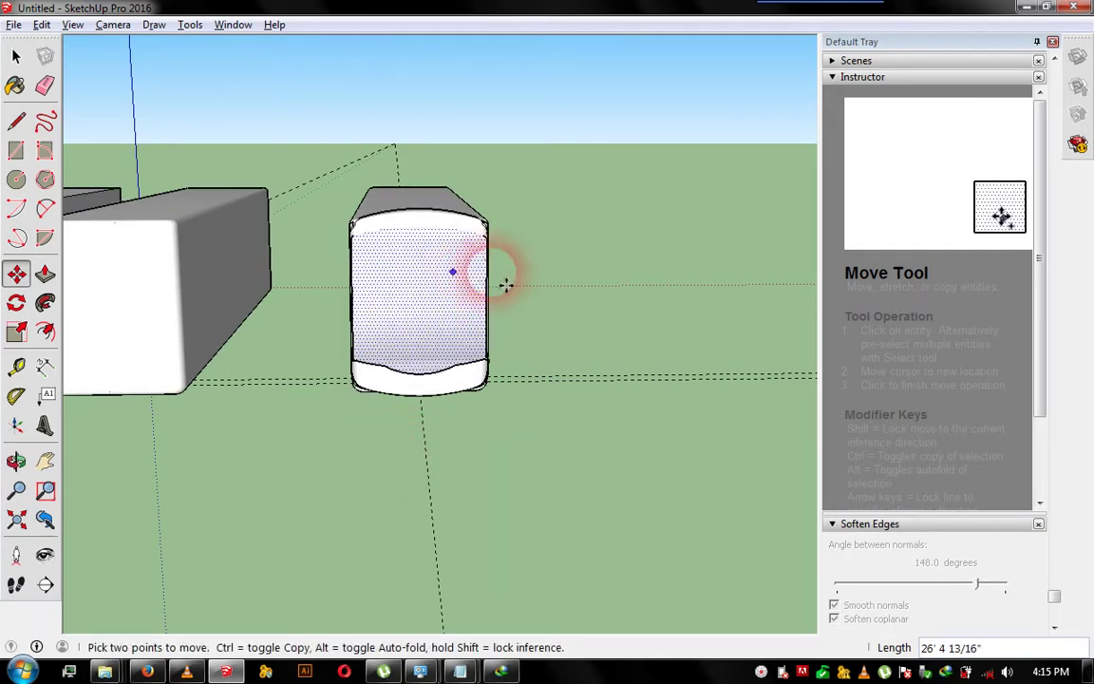
# - Scale the windshield block slightly wider in two passes, checking the fit from the side
pyautogui.press('s')
pyautogui.moveTo(506, 315); pyautogui.dragTo(431, 307, button='middle')
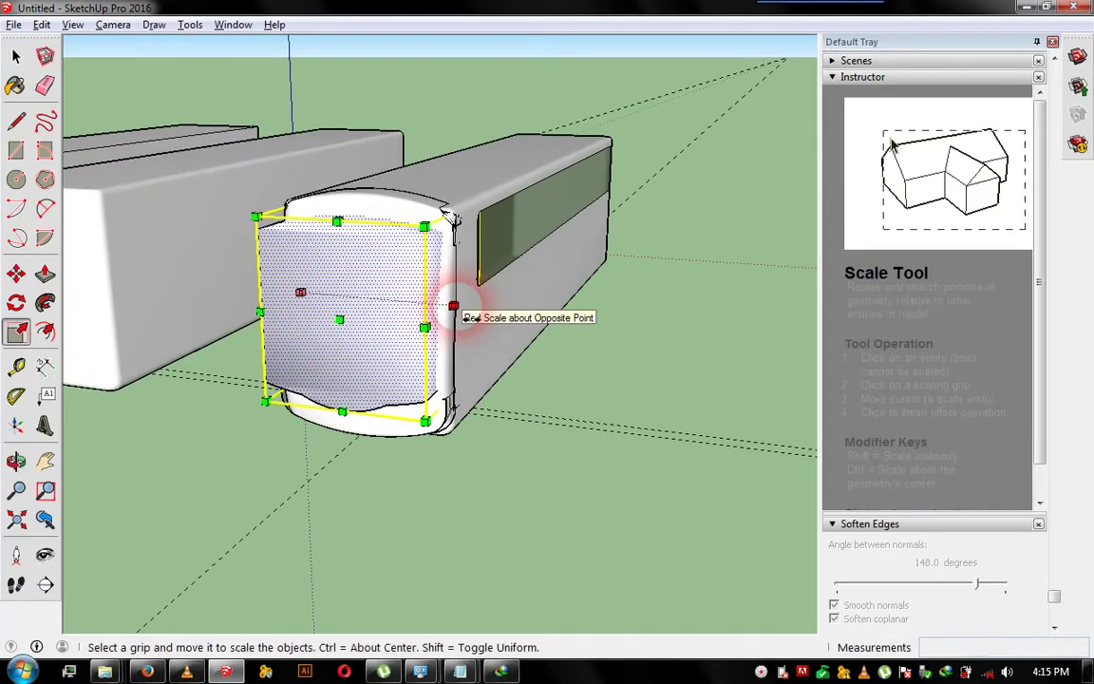
pyautogui.click(453, 306)
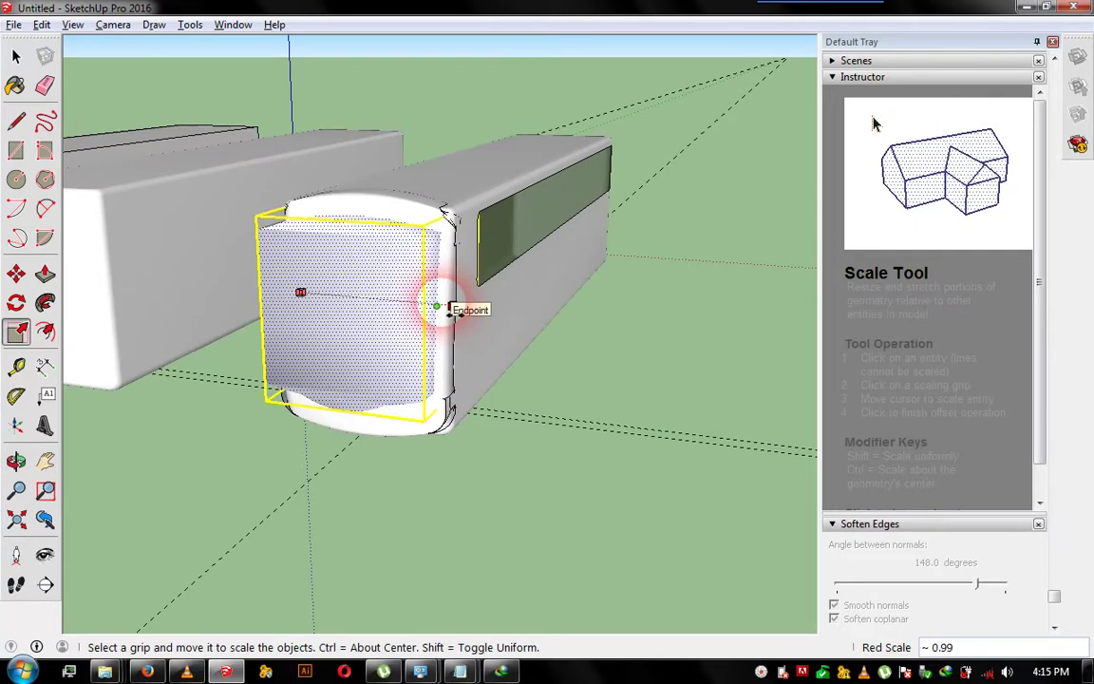
pyautogui.click(442, 306)
pyautogui.moveTo(340, 318)
pyautogui.mouseDown(button='middle')
pyautogui.moveTo(367, 324)
pyautogui.moveTo(556, 300)
pyautogui.moveTo(439, 281)
pyautogui.moveTo(439, 323)
pyautogui.moveTo(390, 268)
pyautogui.moveTo(337, 236)
pyautogui.mouseUp(button='middle')
pyautogui.moveTo(462, 265)
pyautogui.mouseDown(button='middle')
pyautogui.moveTo(514, 305)
pyautogui.moveTo(471, 305)
pyautogui.moveTo(510, 367)
pyautogui.moveTo(542, 295)
pyautogui.moveTo(560, 334)
pyautogui.moveTo(523, 317)
pyautogui.moveTo(548, 383)
pyautogui.moveTo(586, 420)
pyautogui.moveTo(593, 382)
pyautogui.mouseUp(button='middle')
pyautogui.moveTo(593, 382)
pyautogui.mouseDown()
pyautogui.moveTo(411, 350)
pyautogui.moveTo(488, 342)
pyautogui.moveTo(550, 359)
pyautogui.mouseUp()
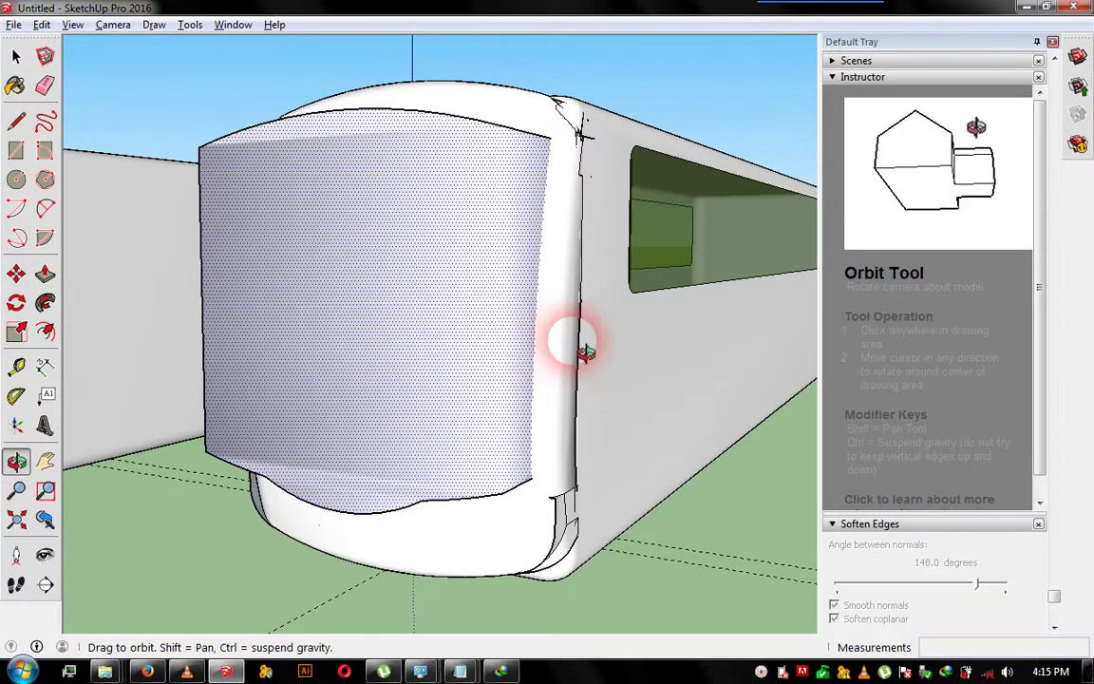
pyautogui.press('s')
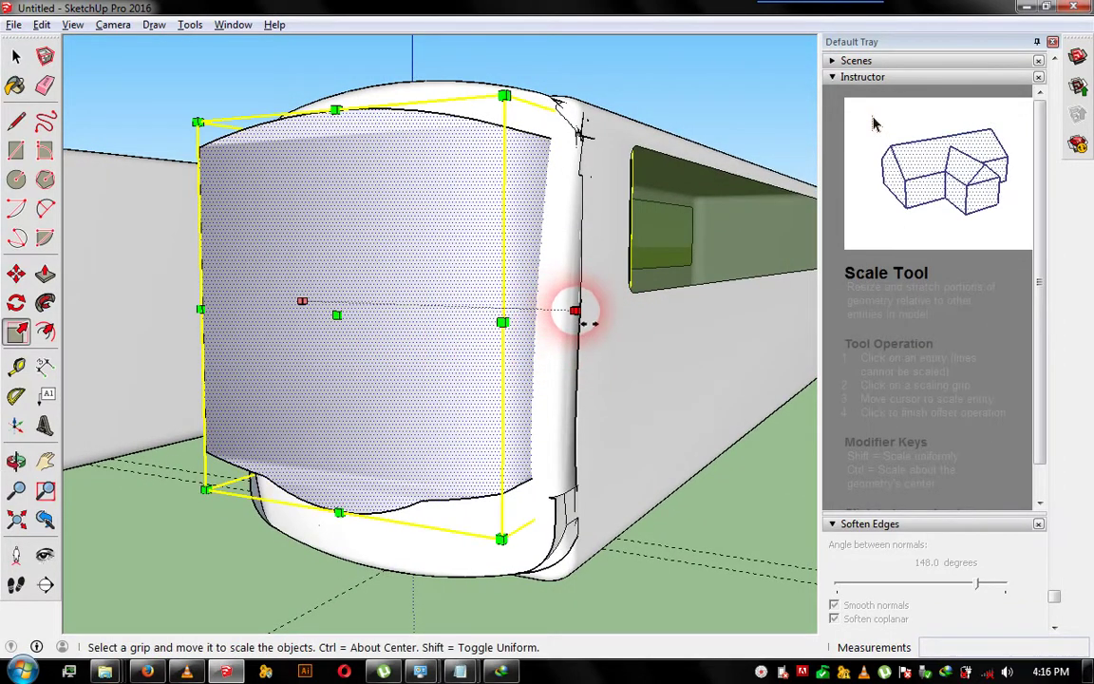
pyautogui.click(575, 312)
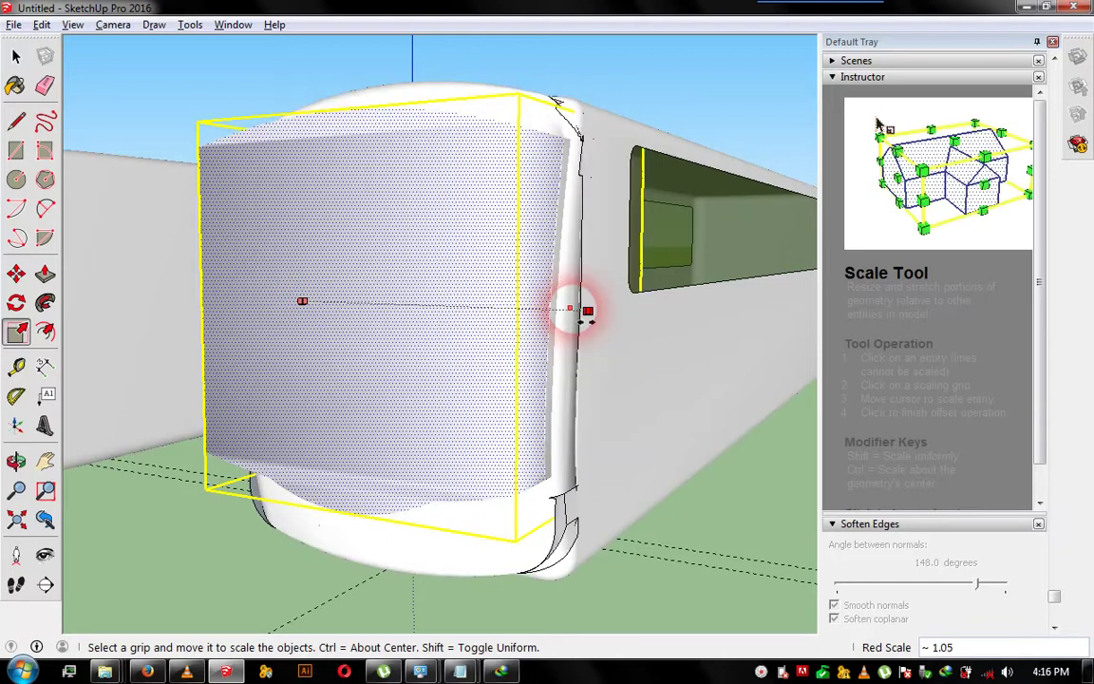
pyautogui.click(567, 352)
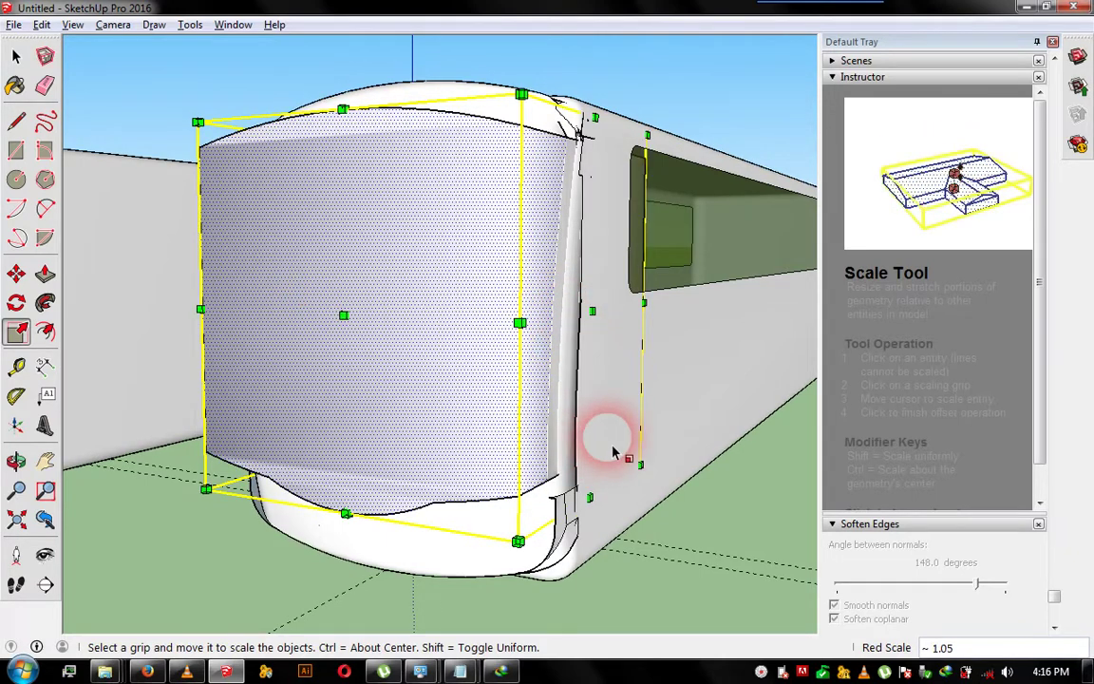
# - Stretch the windshield further sideways toward the bus edges, fine-tuning its width
pyautogui.press('o')
pyautogui.moveTo(513, 396)
pyautogui.mouseDown()
pyautogui.moveTo(557, 378)
pyautogui.moveTo(578, 329)
pyautogui.moveTo(573, 271)
pyautogui.moveTo(594, 295)
pyautogui.moveTo(498, 317)
pyautogui.moveTo(763, 361)
pyautogui.moveTo(728, 349)
pyautogui.moveTo(547, 350)
pyautogui.moveTo(311, 373)
pyautogui.moveTo(323, 404)
pyautogui.mouseUp()
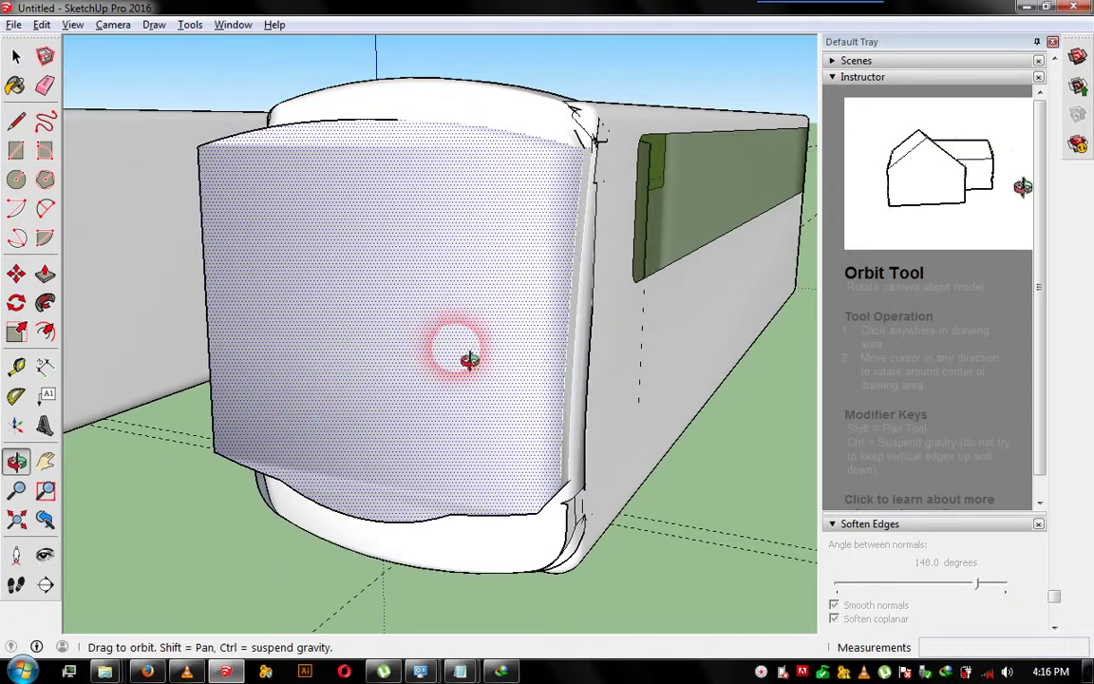
pyautogui.moveTo(513, 354)
pyautogui.mouseDown()
pyautogui.moveTo(464, 361)
pyautogui.moveTo(489, 427)
pyautogui.moveTo(385, 430)
pyautogui.mouseUp()
pyautogui.moveTo(557, 440)
pyautogui.mouseDown()
pyautogui.moveTo(491, 401)
pyautogui.moveTo(608, 344)
pyautogui.mouseUp()
pyautogui.scroll(3, 608, 344)
pyautogui.scroll(1, 470, 366)
pyautogui.press('s')
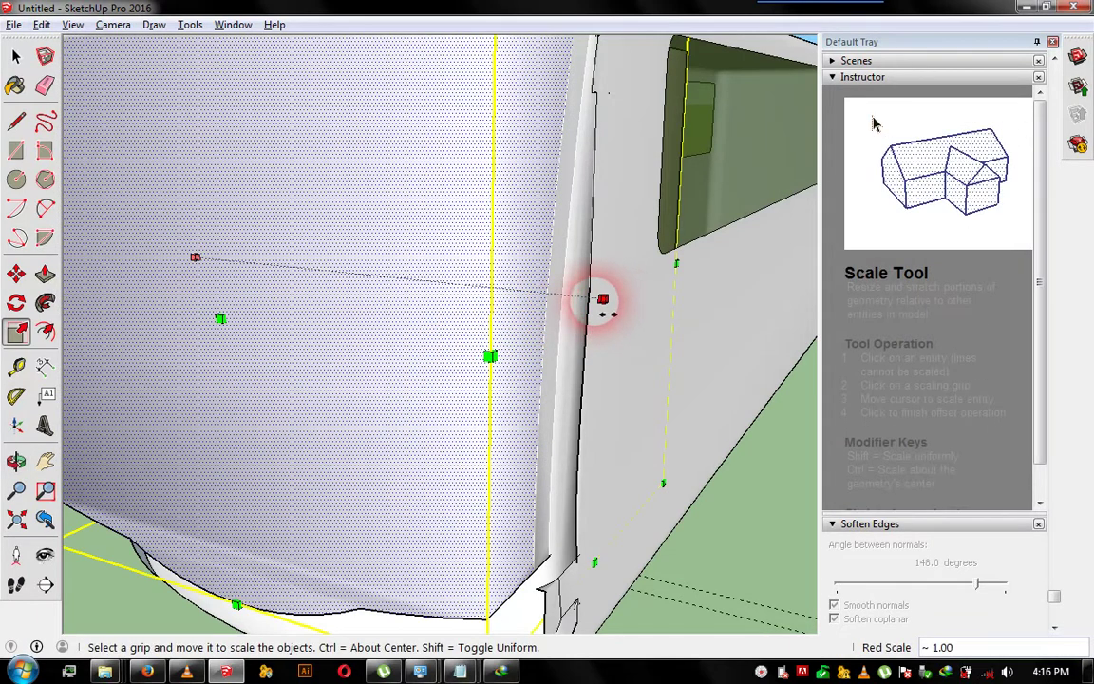
pyautogui.moveTo(595, 300); pyautogui.dragTo(584, 300)
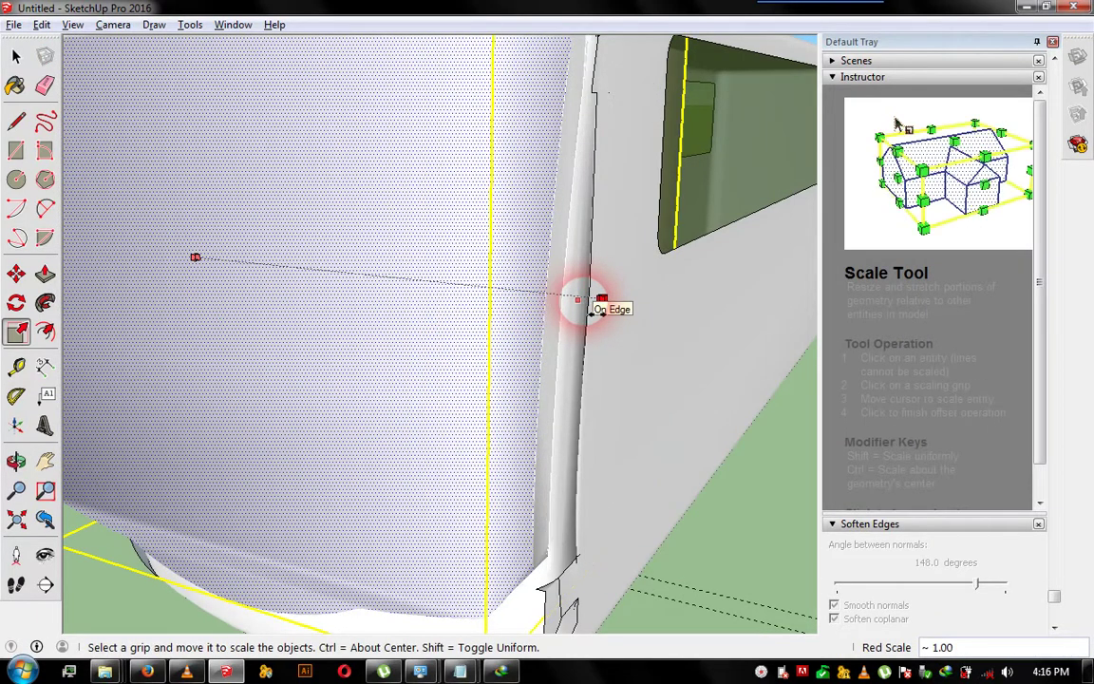
pyautogui.moveTo(595, 304)
pyautogui.mouseDown()
pyautogui.moveTo(581, 312)
pyautogui.moveTo(566, 297)
pyautogui.moveTo(584, 263)
pyautogui.mouseUp()
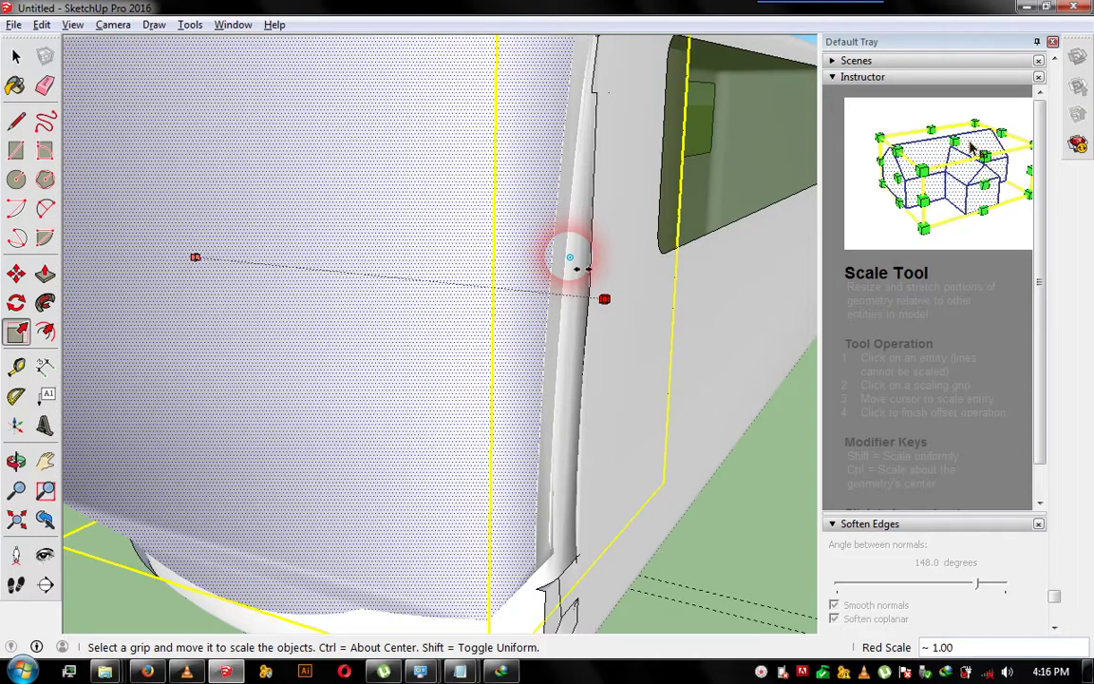
pyautogui.scroll(-5, 606, 312)
pyautogui.scroll(-2, 610, 300)
pyautogui.moveTo(611, 301); pyautogui.dragTo(403, 428)
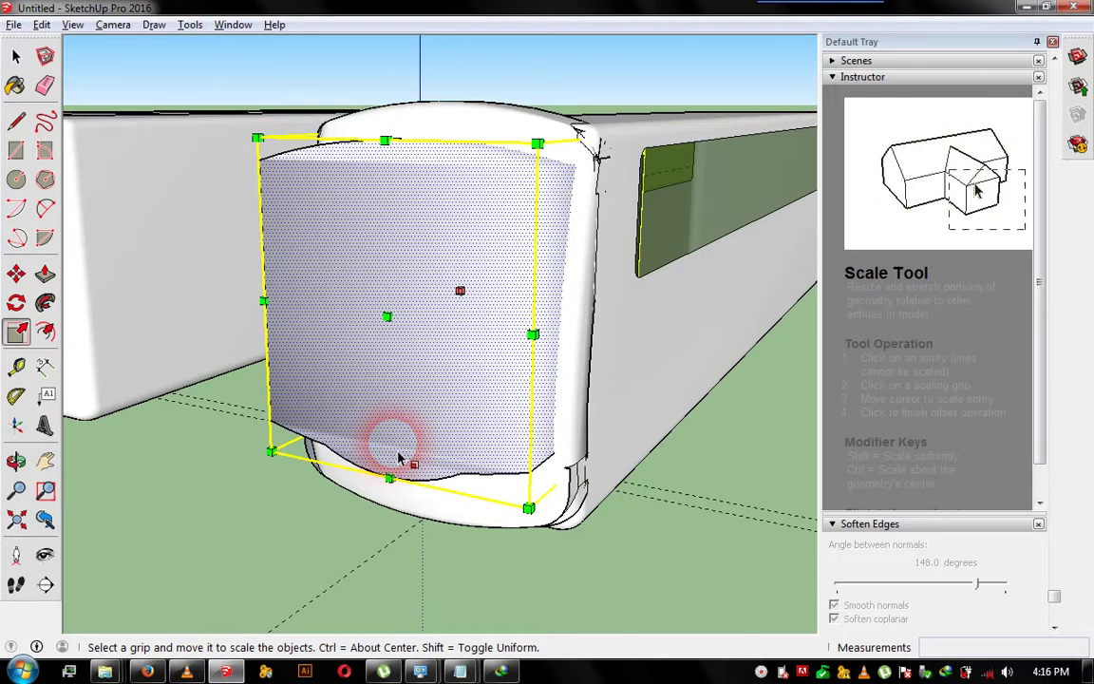
pyautogui.click(399, 458)
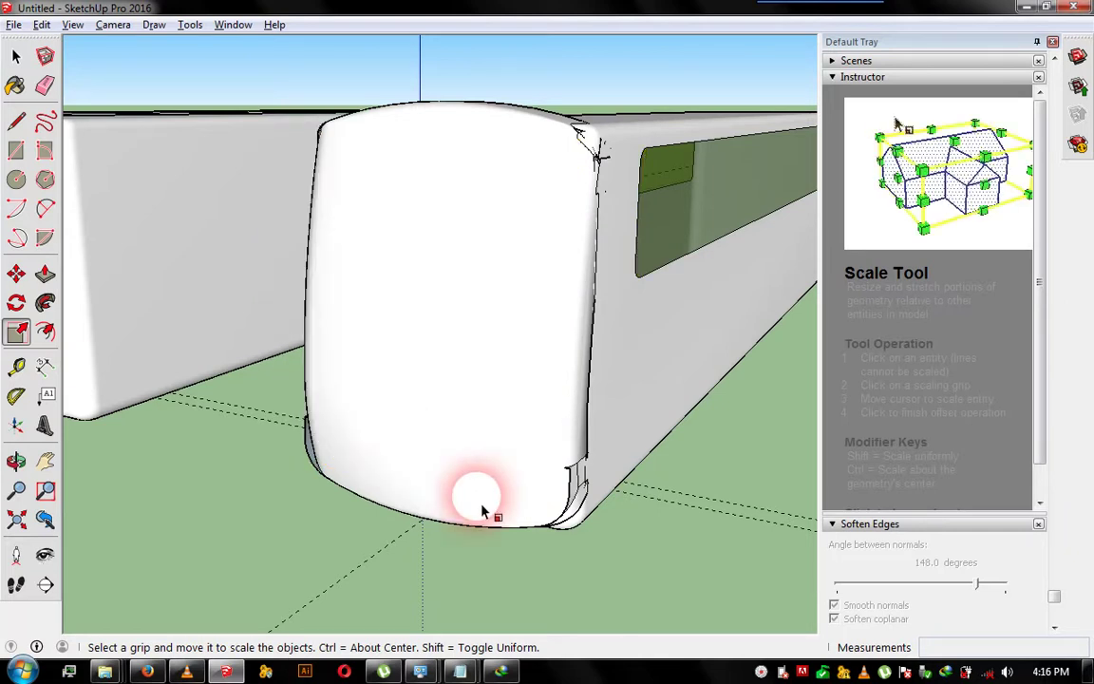
# - Widen the windshield once more to about 1.02, then select its curved top and bottom surfaces
pyautogui.click(556, 472)
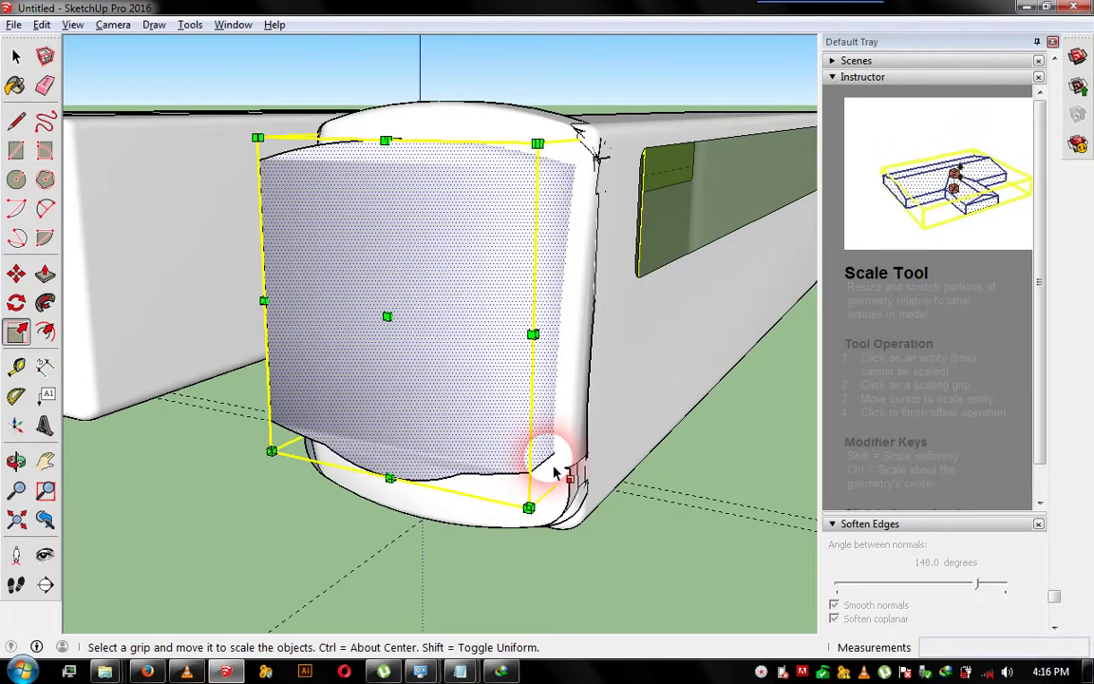
pyautogui.moveTo(530, 357)
pyautogui.mouseDown(button='middle')
pyautogui.moveTo(384, 311)
pyautogui.moveTo(684, 286)
pyautogui.moveTo(713, 259)
pyautogui.moveTo(456, 251)
pyautogui.moveTo(586, 452)
pyautogui.moveTo(650, 435)
pyautogui.moveTo(453, 405)
pyautogui.moveTo(539, 402)
pyautogui.moveTo(527, 303)
pyautogui.moveTo(540, 347)
pyautogui.moveTo(620, 454)
pyautogui.moveTo(561, 415)
pyautogui.mouseUp(button='middle')
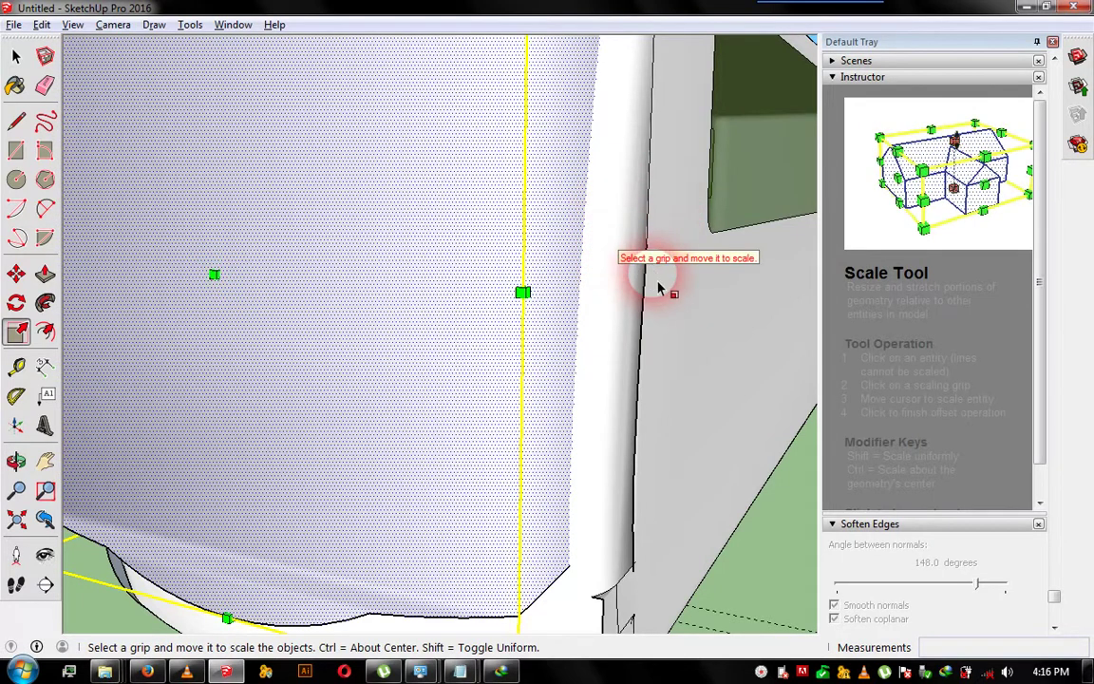
pyautogui.scroll(-3, 639, 447)
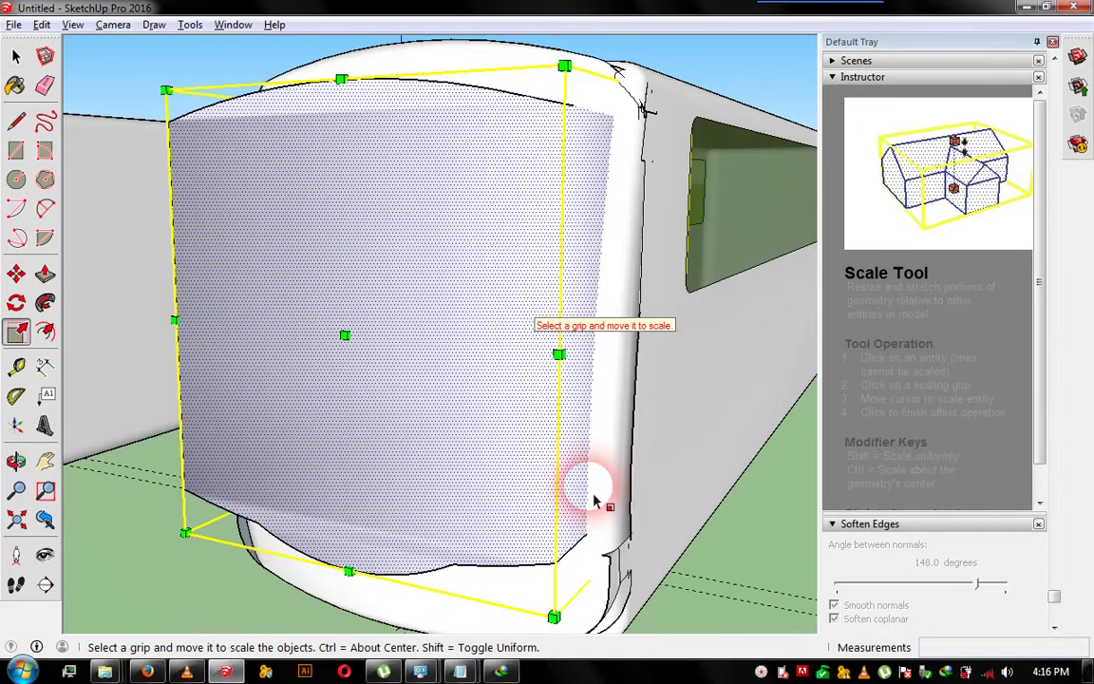
pyautogui.click(635, 325)
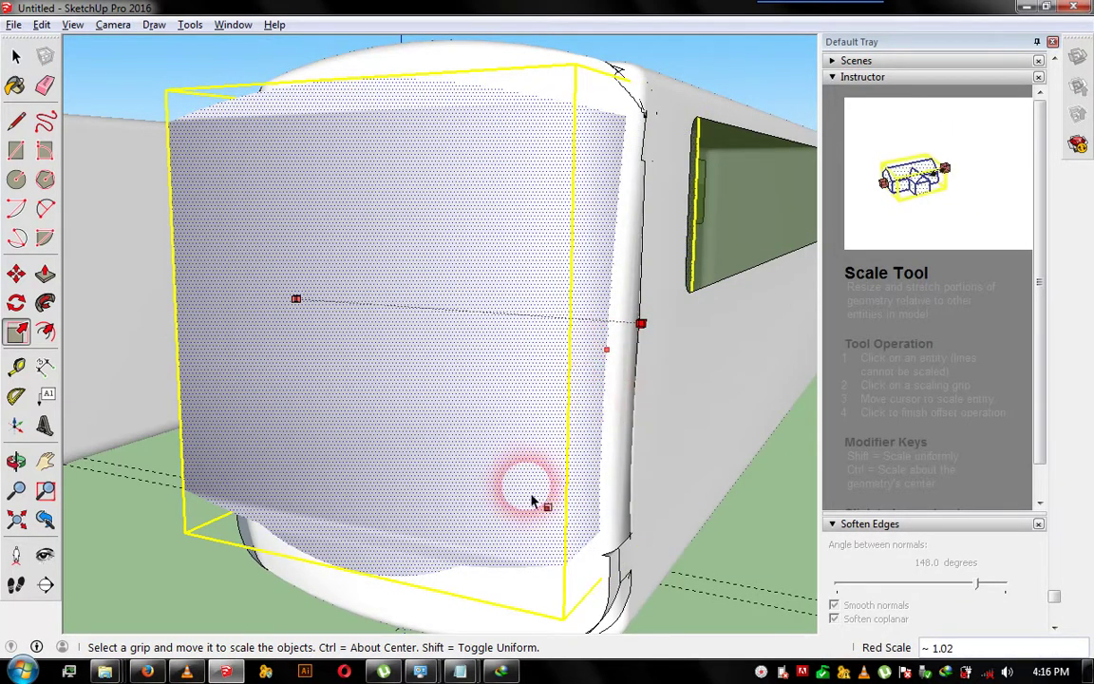
pyautogui.click(579, 425)
pyautogui.press('o')
pyautogui.moveTo(419, 403)
pyautogui.mouseDown()
pyautogui.moveTo(525, 378)
pyautogui.moveTo(539, 418)
pyautogui.moveTo(720, 457)
pyautogui.moveTo(686, 420)
pyautogui.moveTo(516, 367)
pyautogui.moveTo(520, 296)
pyautogui.moveTo(577, 188)
pyautogui.moveTo(642, 237)
pyautogui.moveTo(677, 242)
pyautogui.moveTo(508, 288)
pyautogui.moveTo(513, 398)
pyautogui.moveTo(367, 449)
pyautogui.moveTo(516, 538)
pyautogui.moveTo(452, 379)
pyautogui.moveTo(465, 251)
pyautogui.mouseUp()
pyautogui.press('space')
pyautogui.click(447, 199)
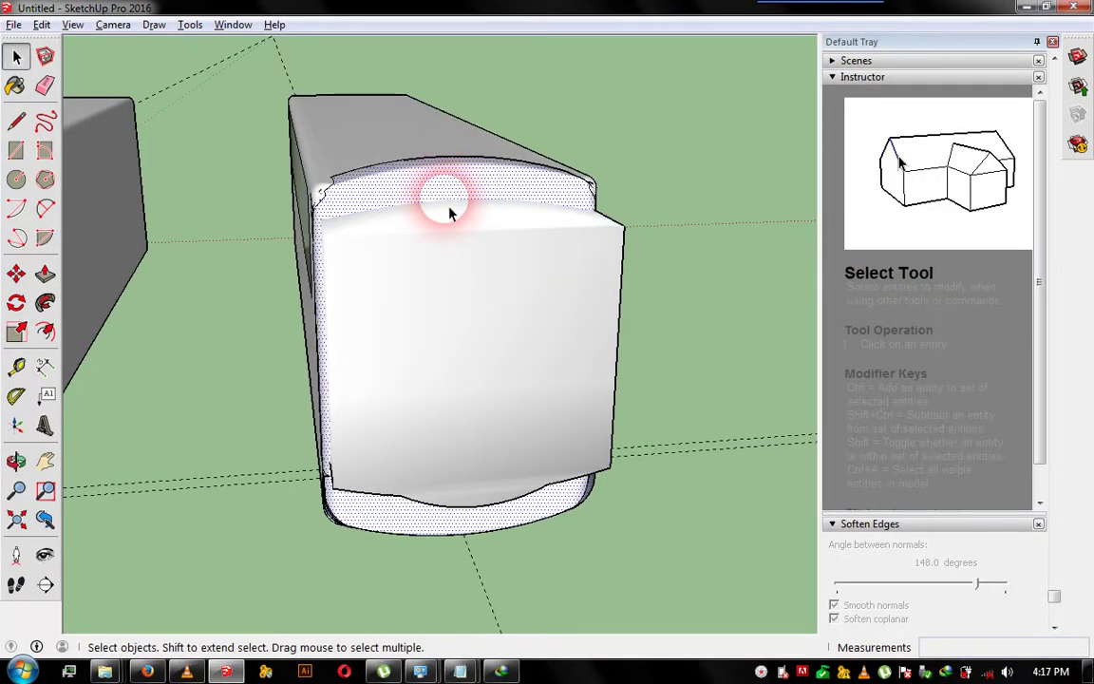
# - Intersect the selected windshield surfaces and front face with the model
pyautogui.click(444, 279)
pyautogui.rightClick(438, 275)
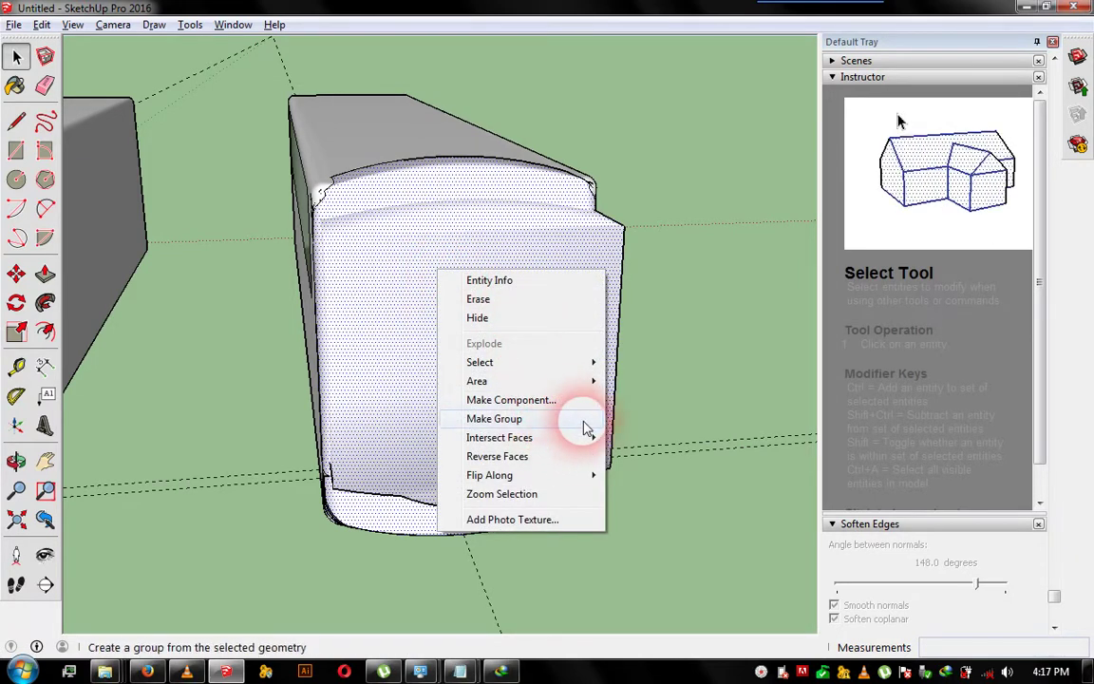
pyautogui.moveTo(500, 437)
pyautogui.click(661, 441)
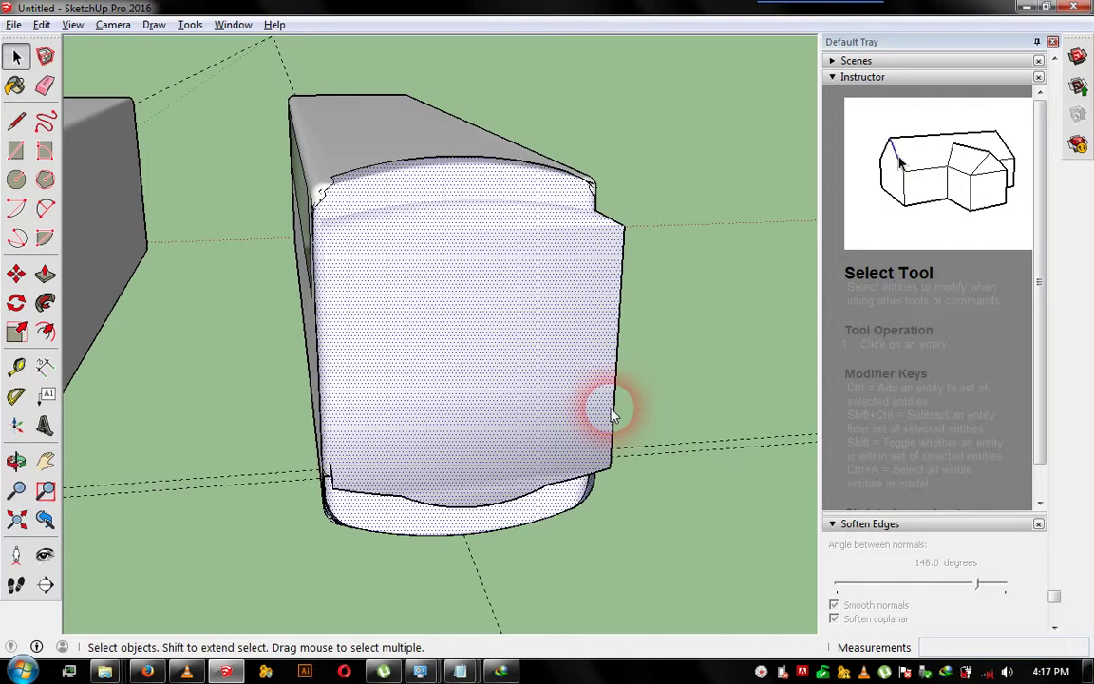
pyautogui.click(609, 410)
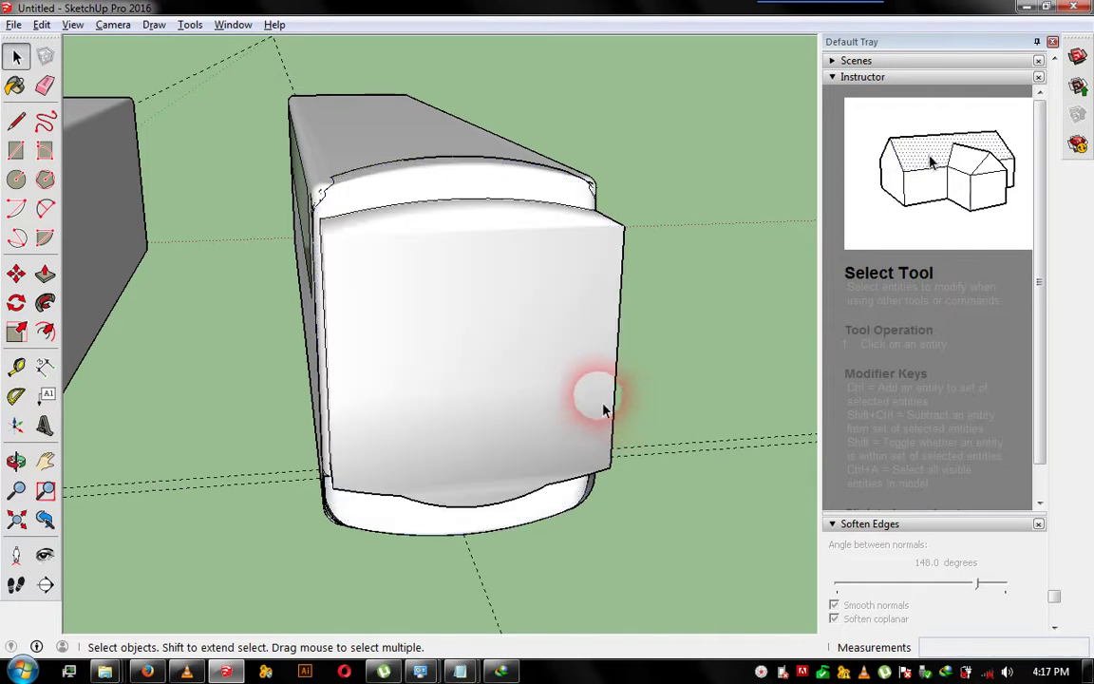
# - Move the bus front face back flush with the body, then view the front squarely
pyautogui.press('m')
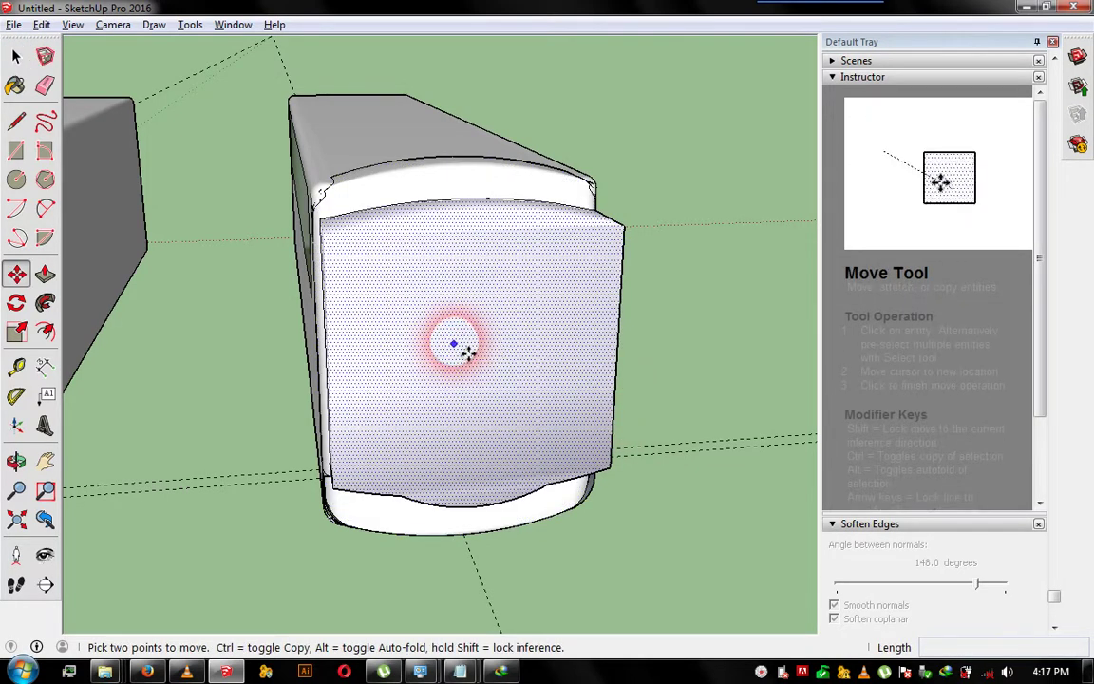
pyautogui.click(468, 353)
pyautogui.click(471, 320)
pyautogui.click(701, 487)
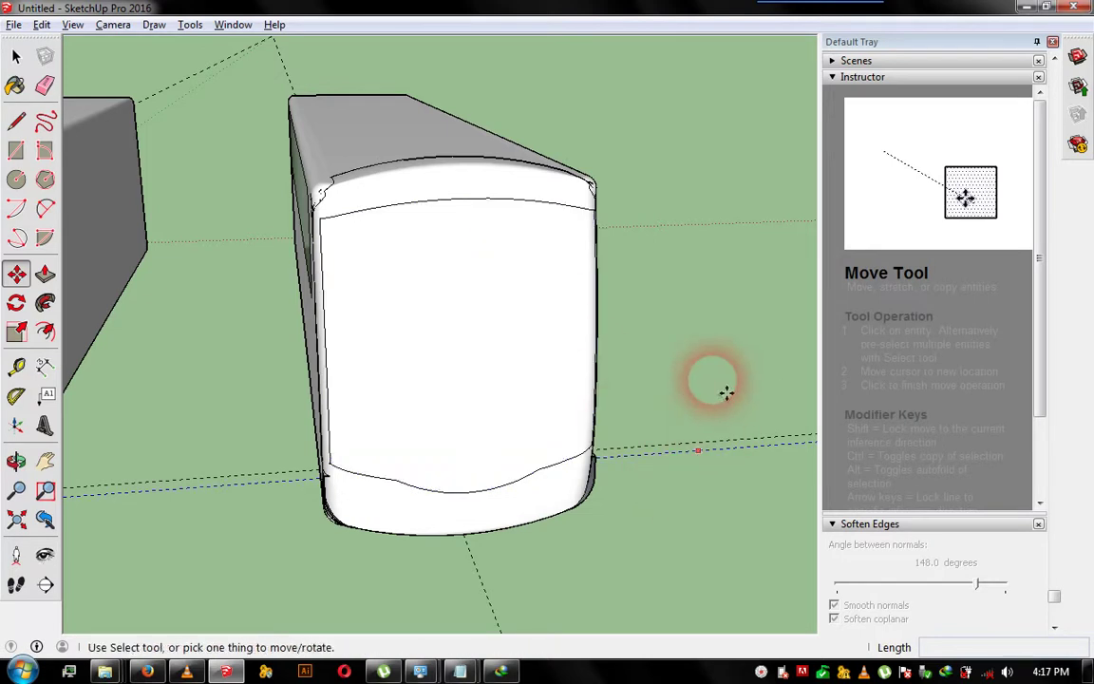
pyautogui.moveTo(708, 397)
pyautogui.mouseDown(button='middle')
pyautogui.moveTo(254, 318)
pyautogui.moveTo(457, 354)
pyautogui.moveTo(588, 317)
pyautogui.moveTo(441, 247)
pyautogui.moveTo(422, 270)
pyautogui.moveTo(301, 257)
pyautogui.moveTo(484, 488)
pyautogui.moveTo(630, 442)
pyautogui.moveTo(357, 295)
pyautogui.mouseUp(button='middle')
pyautogui.moveTo(459, 386); pyautogui.dragTo(440, 386, button='middle')
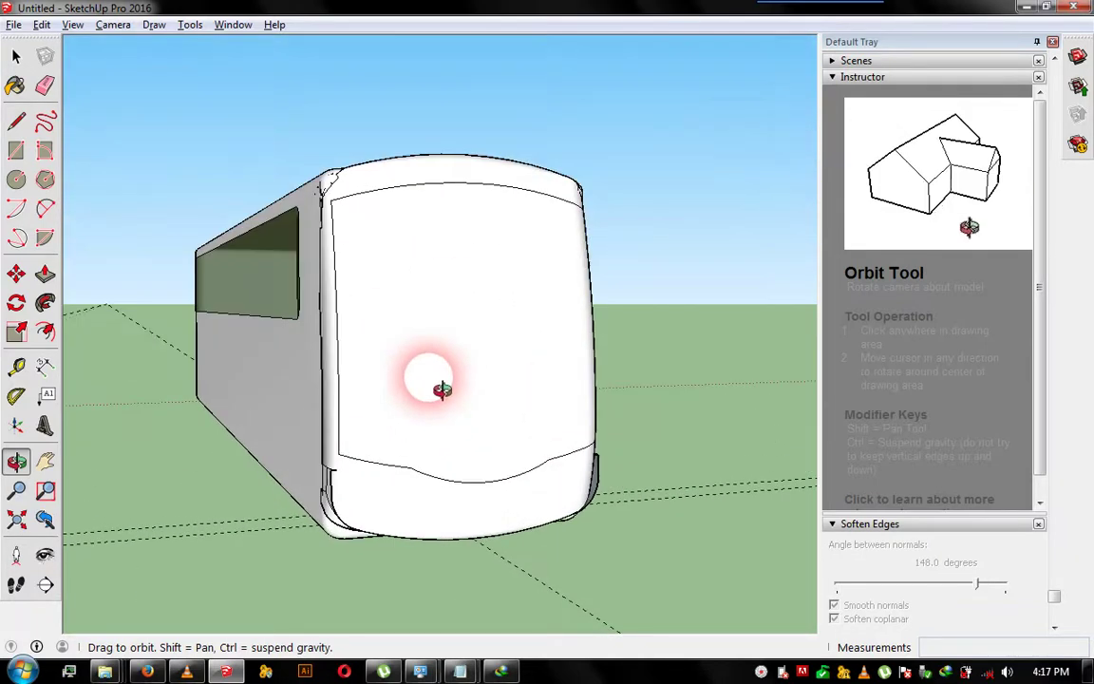
# - Paint the windshield with Translucent Glass Dark Green
pyautogui.press('b')
pyautogui.click(469, 374)
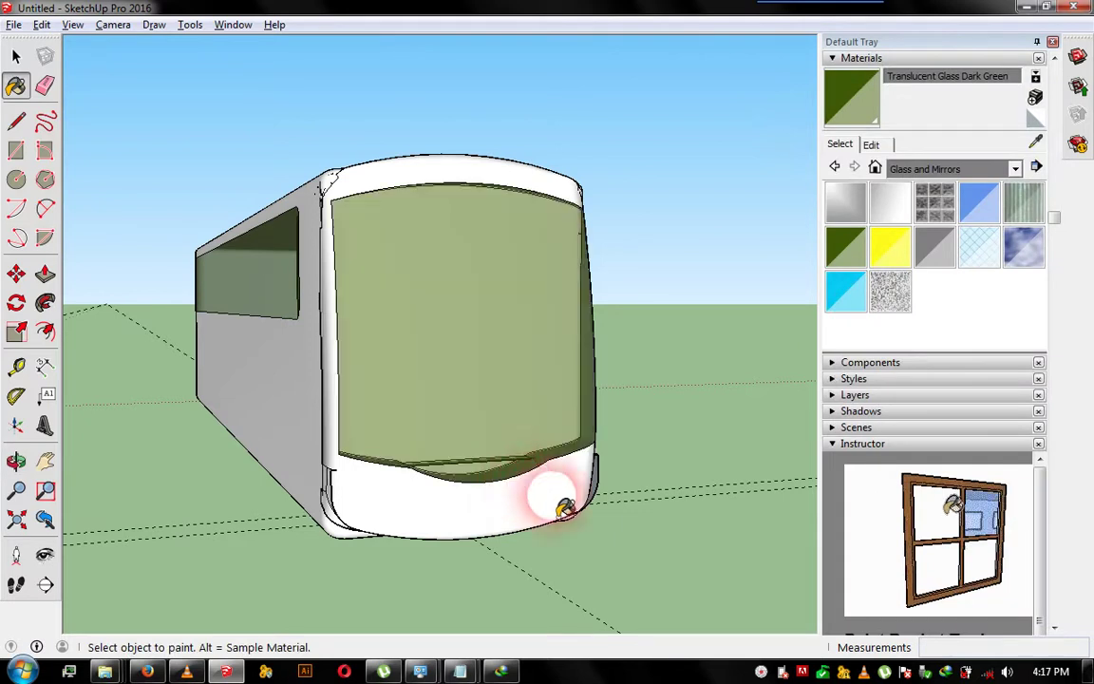
pyautogui.moveTo(503, 416)
pyautogui.mouseDown(button='middle')
pyautogui.moveTo(428, 378)
pyautogui.moveTo(454, 435)
pyautogui.moveTo(508, 410)
pyautogui.moveTo(577, 569)
pyautogui.moveTo(689, 557)
pyautogui.moveTo(576, 431)
pyautogui.moveTo(303, 346)
pyautogui.moveTo(501, 476)
pyautogui.moveTo(232, 521)
pyautogui.moveTo(517, 415)
pyautogui.moveTo(537, 445)
pyautogui.moveTo(103, 288)
pyautogui.moveTo(613, 431)
pyautogui.moveTo(313, 151)
pyautogui.moveTo(65, 244)
pyautogui.moveTo(225, 244)
pyautogui.moveTo(224, 217)
pyautogui.moveTo(448, 197)
pyautogui.moveTo(571, 378)
pyautogui.mouseUp(button='middle')
pyautogui.scroll(4, 427, 382)
# - Select the narrow face along the windshield's lower edge and move it to reshape the strip
pyautogui.click(465, 209)
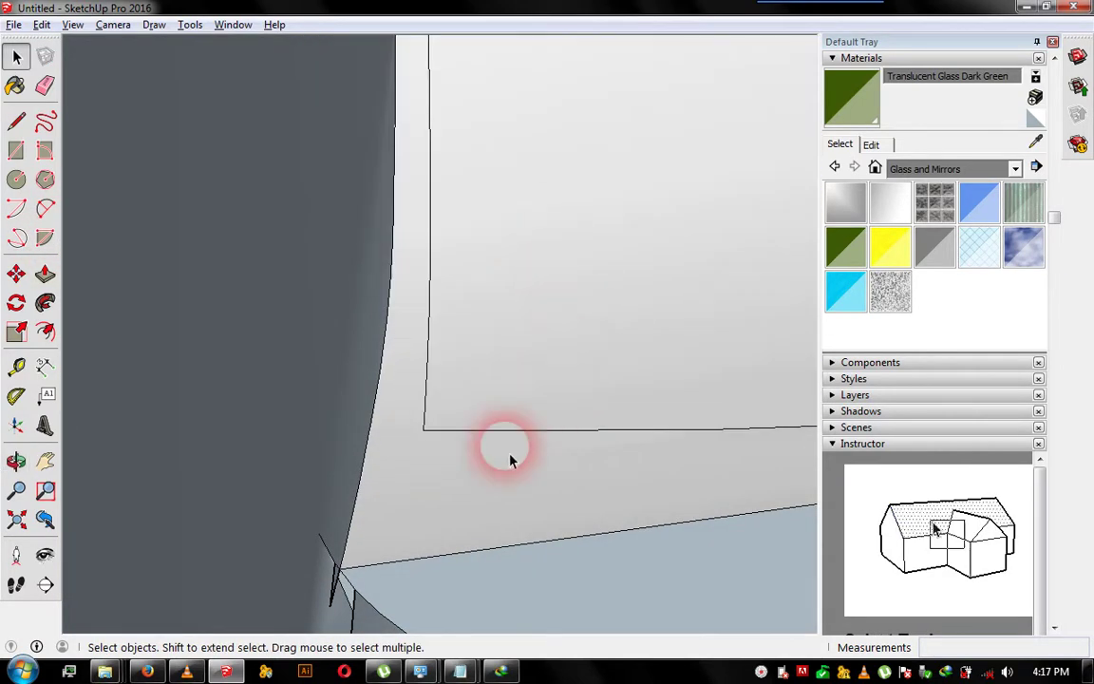
pyautogui.moveTo(462, 475)
pyautogui.mouseDown(button='middle')
pyautogui.moveTo(390, 384)
pyautogui.moveTo(616, 252)
pyautogui.moveTo(823, 342)
pyautogui.moveTo(556, 200)
pyautogui.moveTo(317, 311)
pyautogui.moveTo(362, 333)
pyautogui.mouseUp(button='middle')
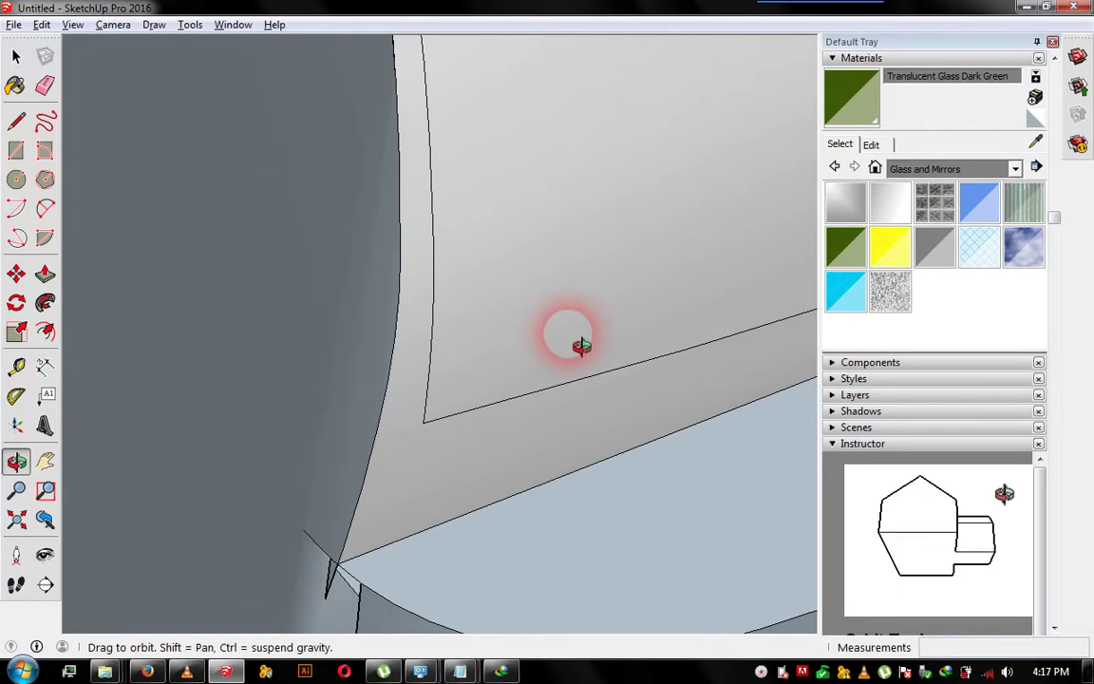
pyautogui.press('m')
pyautogui.click(590, 290)
pyautogui.moveTo(606, 297)
pyautogui.mouseDown()
pyautogui.moveTo(567, 219)
pyautogui.moveTo(575, 171)
pyautogui.moveTo(632, 330)
pyautogui.mouseUp()
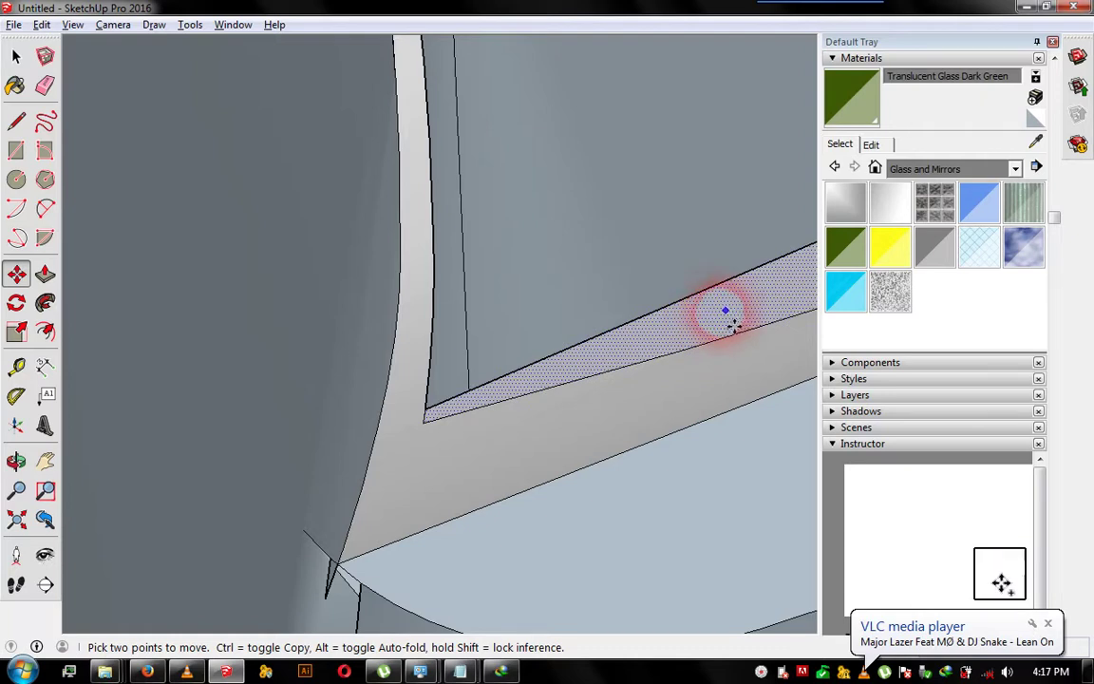
pyautogui.moveTo(733, 325); pyautogui.dragTo(652, 418)
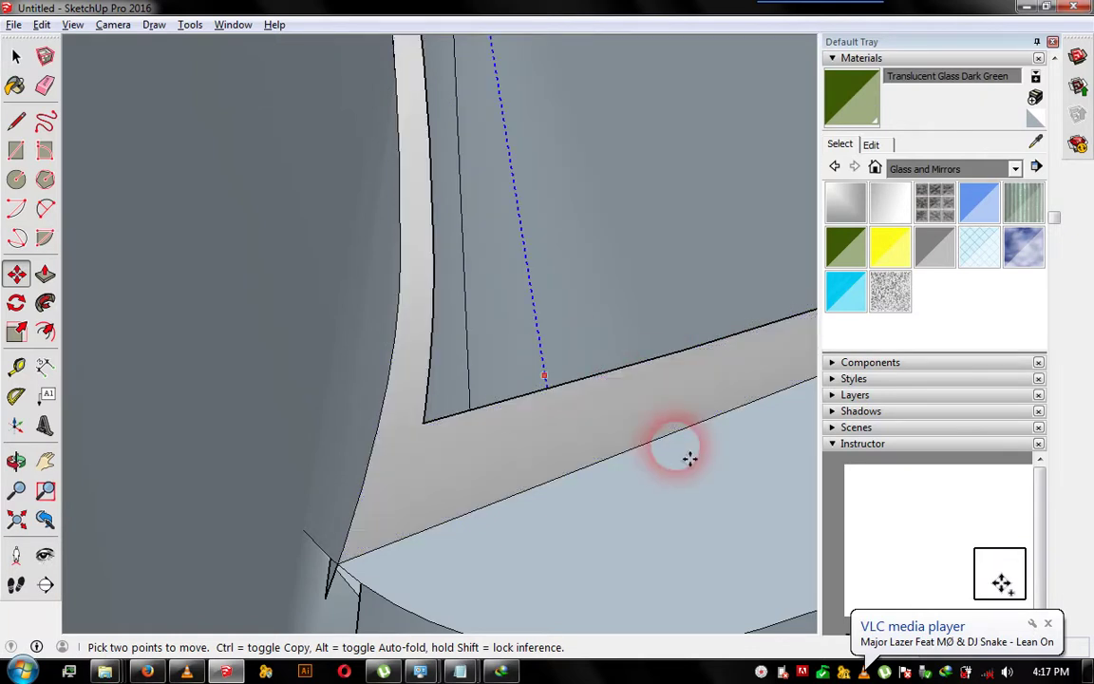
pyautogui.middleClick(694, 401)
pyautogui.moveTo(689, 397)
pyautogui.mouseDown(button='middle')
pyautogui.moveTo(556, 526)
pyautogui.moveTo(647, 509)
pyautogui.moveTo(686, 571)
pyautogui.moveTo(689, 530)
pyautogui.moveTo(463, 440)
pyautogui.moveTo(571, 504)
pyautogui.moveTo(671, 516)
pyautogui.mouseUp(button='middle')
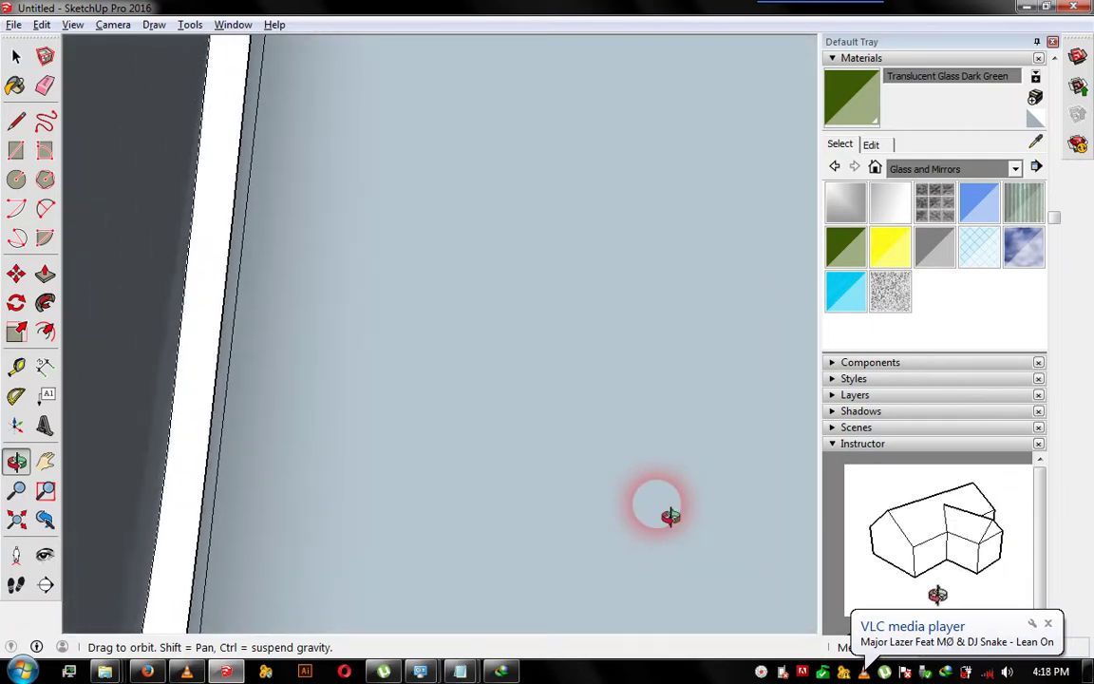
pyautogui.moveTo(678, 516)
pyautogui.mouseDown()
pyautogui.moveTo(694, 505)
pyautogui.moveTo(745, 518)
pyautogui.moveTo(546, 430)
pyautogui.moveTo(608, 457)
pyautogui.moveTo(657, 454)
pyautogui.moveTo(571, 456)
pyautogui.moveTo(499, 505)
pyautogui.moveTo(583, 540)
pyautogui.moveTo(664, 550)
pyautogui.moveTo(543, 483)
pyautogui.moveTo(415, 447)
pyautogui.moveTo(524, 487)
pyautogui.moveTo(539, 476)
pyautogui.moveTo(545, 440)
pyautogui.moveTo(565, 598)
pyautogui.moveTo(550, 564)
pyautogui.mouseUp()
# - Paint the narrow strip beneath the windshield with Translucent Glass Dark Green too
pyautogui.press('b')
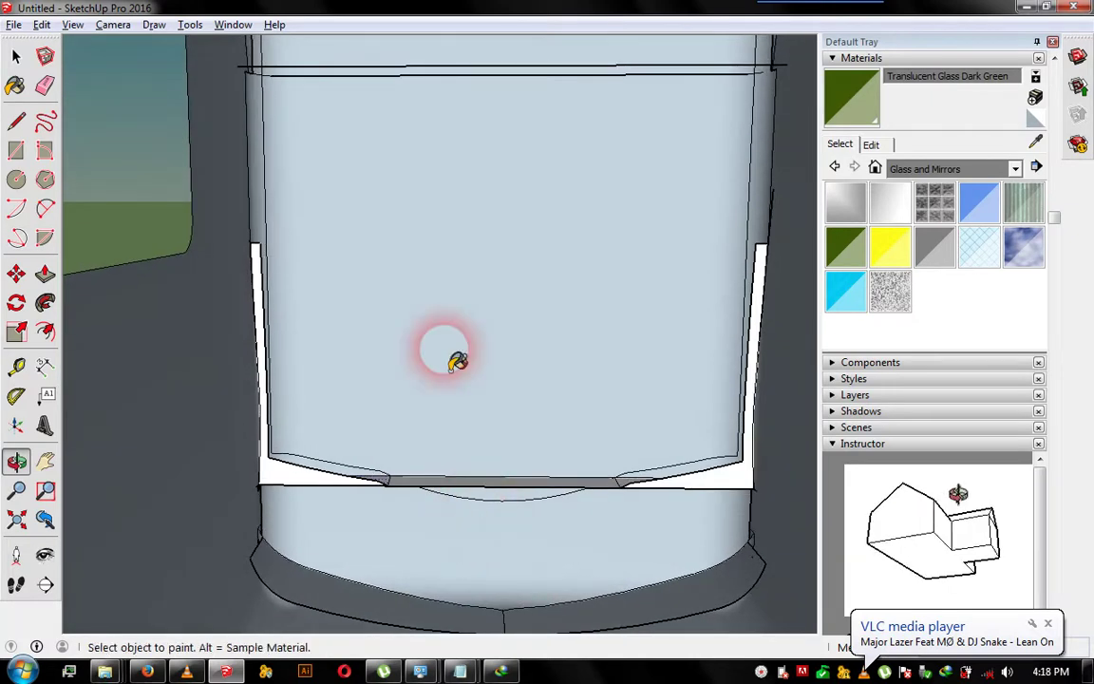
pyautogui.click(539, 471)
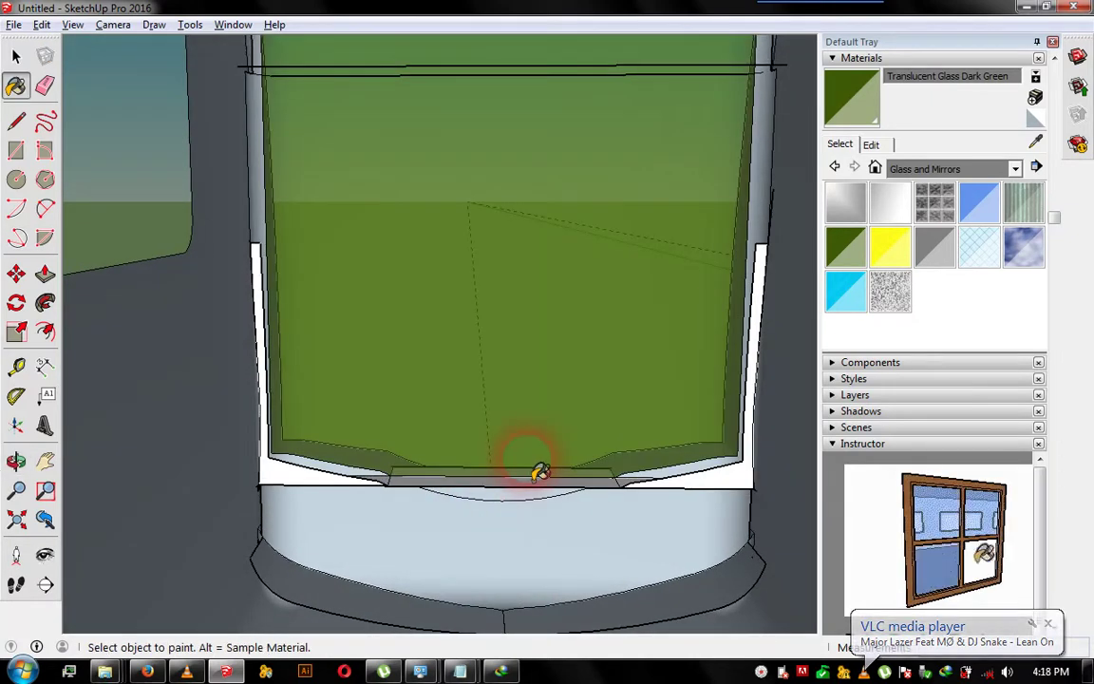
pyautogui.scroll(2, 500, 377)
pyautogui.scroll(2, 495, 364)
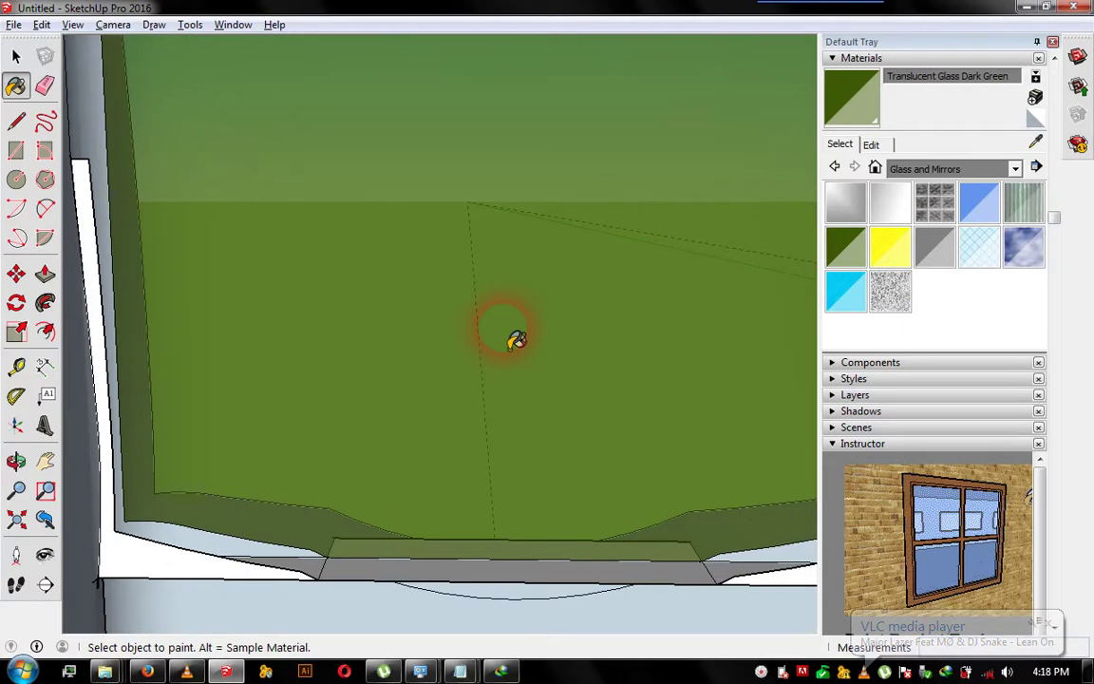
pyautogui.press('o')
pyautogui.moveTo(488, 381)
pyautogui.mouseDown()
pyautogui.moveTo(378, 371)
pyautogui.moveTo(283, 446)
pyautogui.moveTo(286, 436)
pyautogui.moveTo(350, 423)
pyautogui.moveTo(495, 506)
pyautogui.moveTo(576, 532)
pyautogui.mouseUp()
pyautogui.moveTo(629, 504)
pyautogui.mouseDown()
pyautogui.moveTo(649, 471)
pyautogui.moveTo(549, 452)
pyautogui.moveTo(464, 469)
pyautogui.moveTo(481, 442)
pyautogui.moveTo(527, 511)
pyautogui.moveTo(517, 547)
pyautogui.moveTo(452, 454)
pyautogui.moveTo(384, 476)
pyautogui.moveTo(473, 439)
pyautogui.moveTo(504, 476)
pyautogui.moveTo(505, 510)
pyautogui.mouseUp()
# - Erase the leftover grey strip below the windshield
pyautogui.press('e')
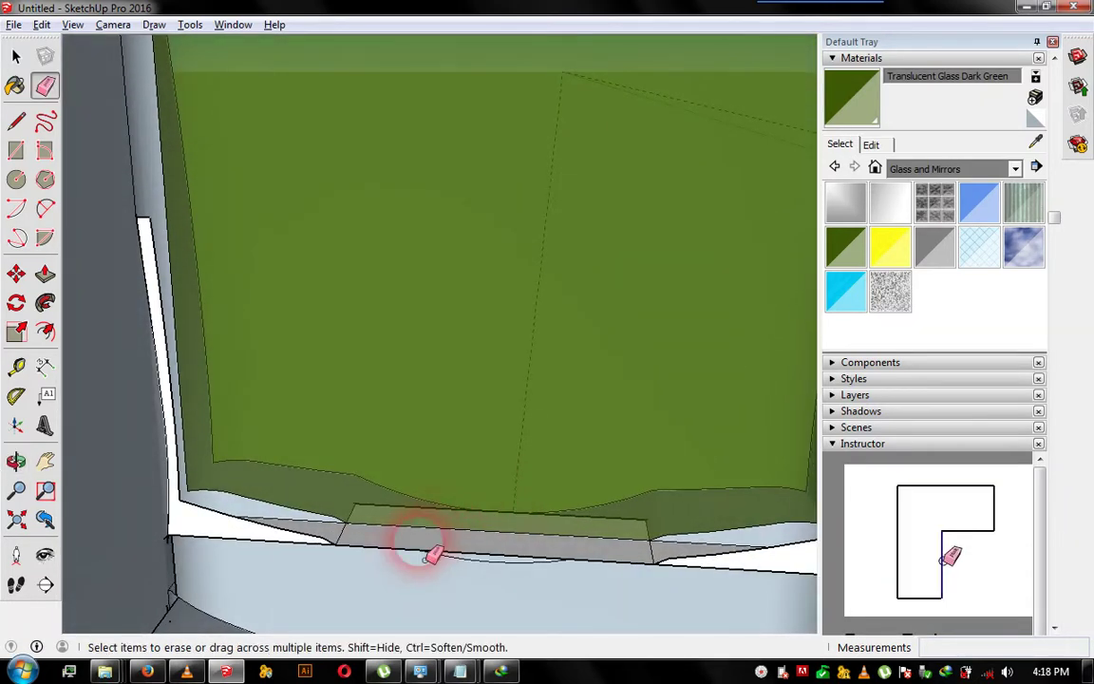
pyautogui.rightClick(425, 549)
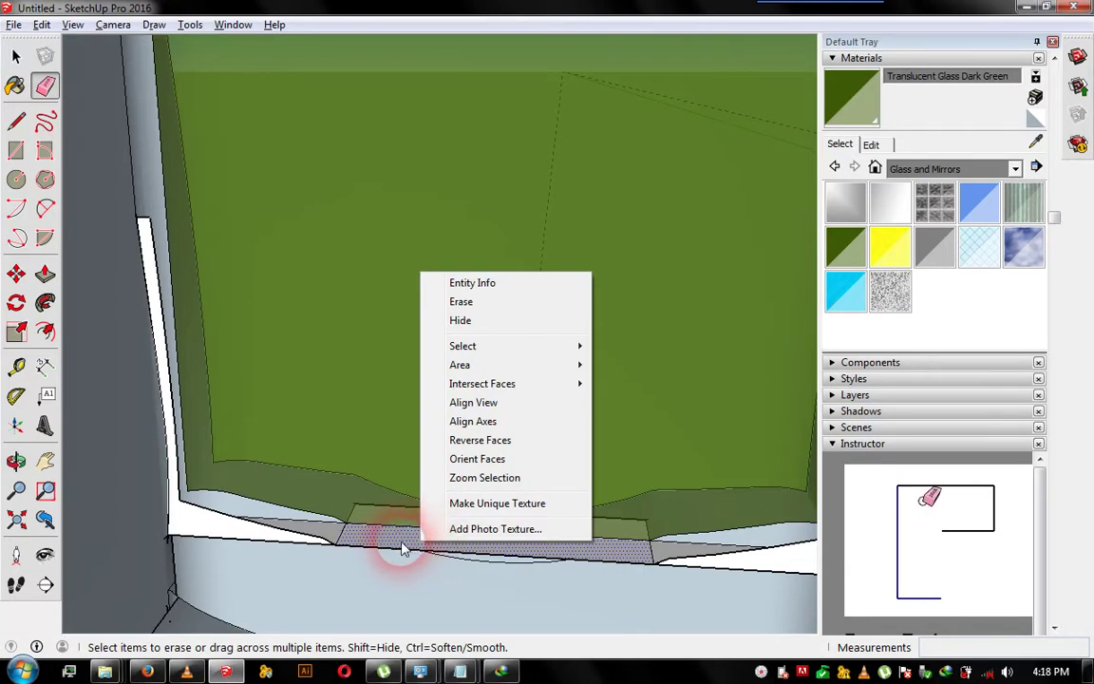
pyautogui.rightClick(387, 543)
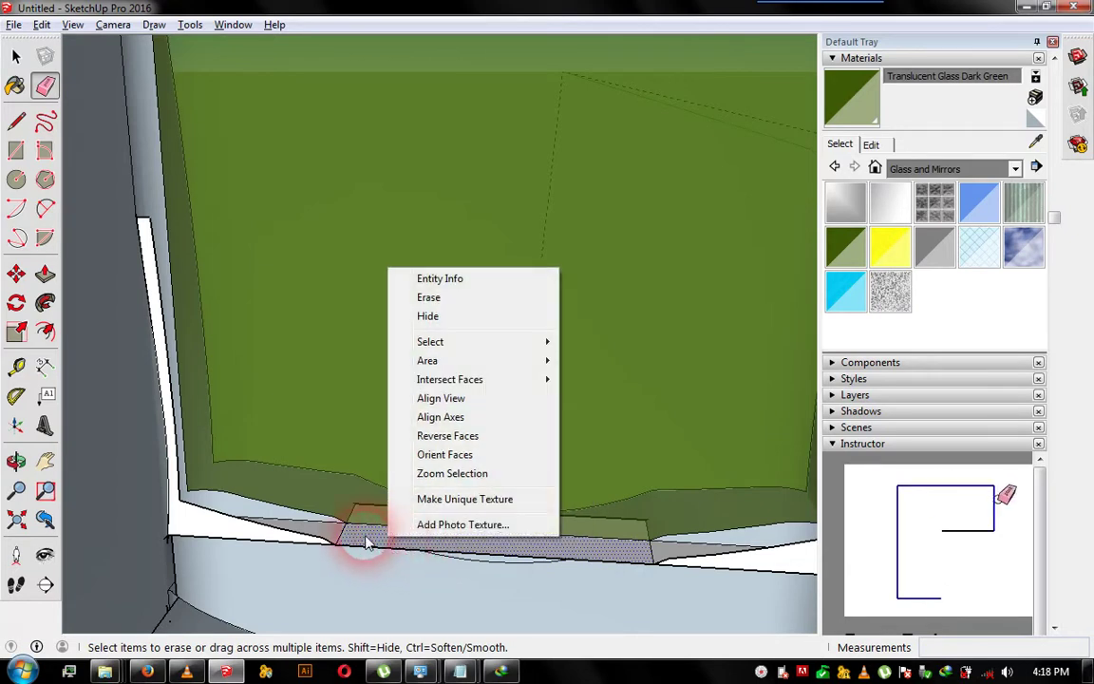
pyautogui.click(474, 297)
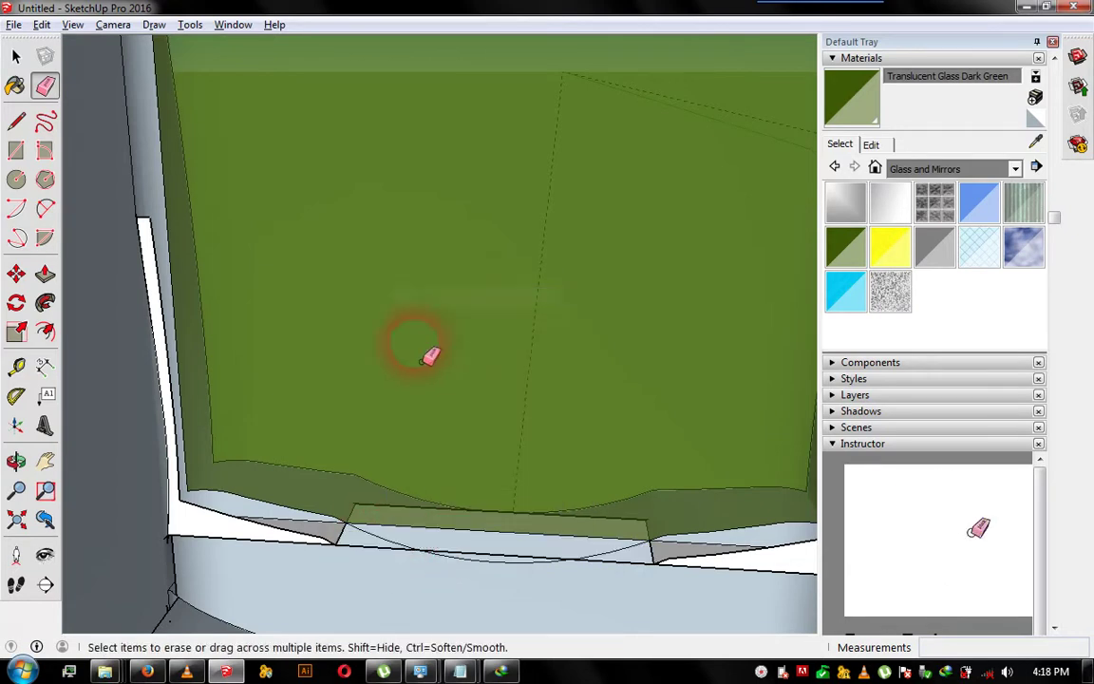
# - Erase the stray edges at the wedge tips and right-side sliver, then check the whole front
pyautogui.click(340, 560)
pyautogui.click(334, 547)
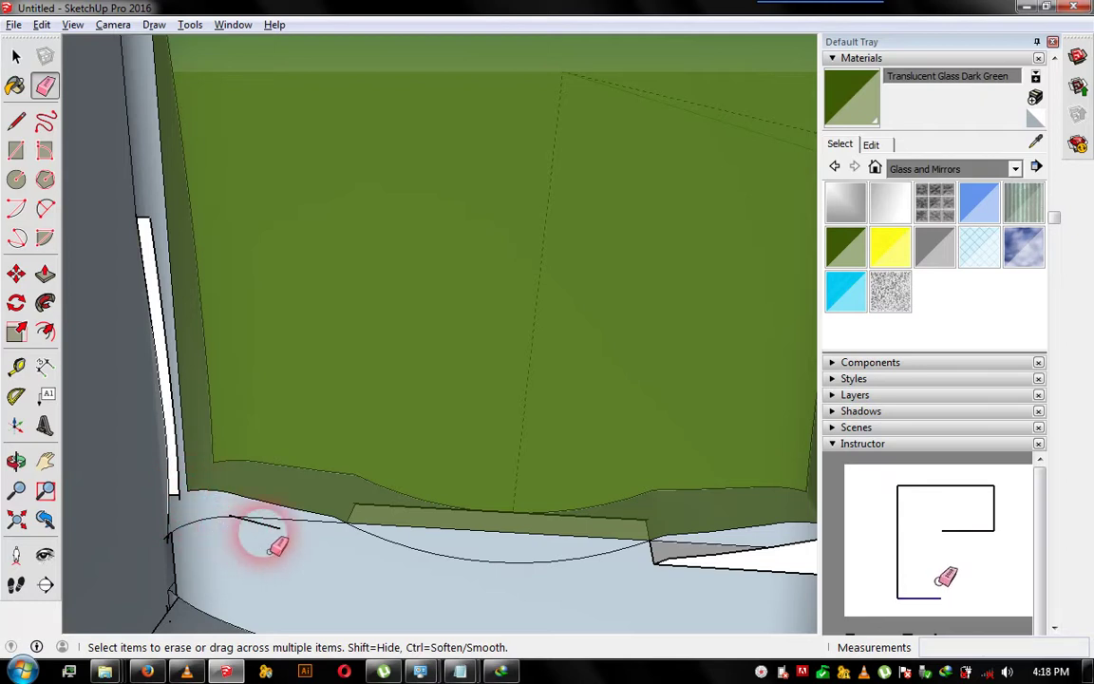
pyautogui.click(720, 568)
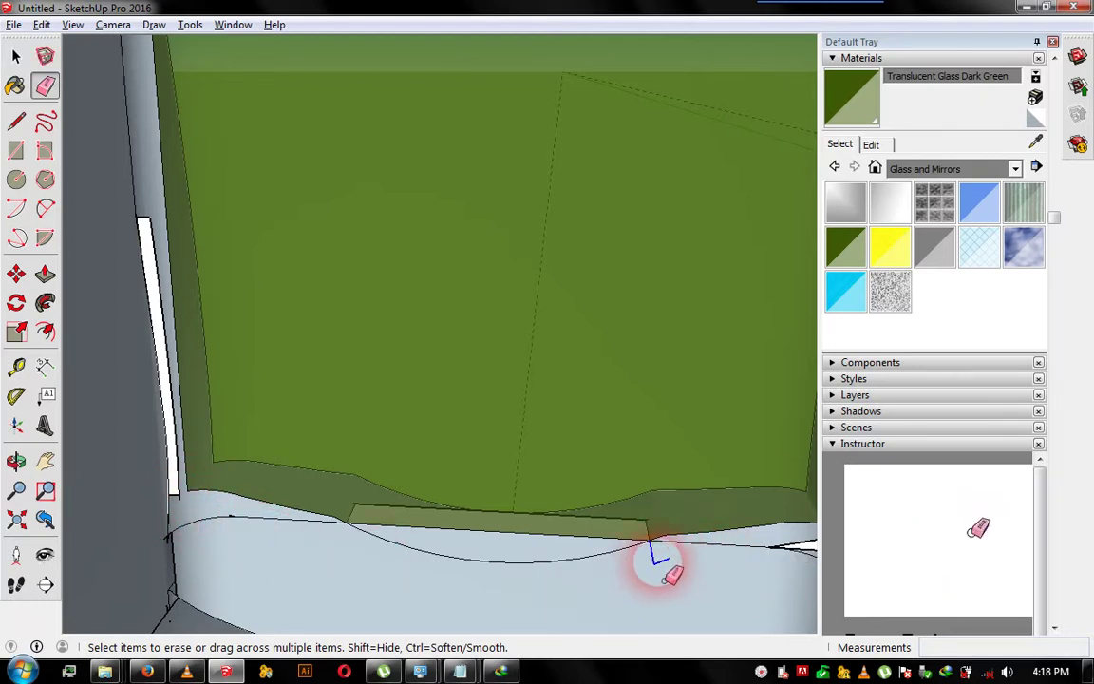
pyautogui.click(45, 555)
pyautogui.moveTo(190, 537)
pyautogui.mouseDown()
pyautogui.moveTo(384, 546)
pyautogui.moveTo(252, 544)
pyautogui.mouseUp()
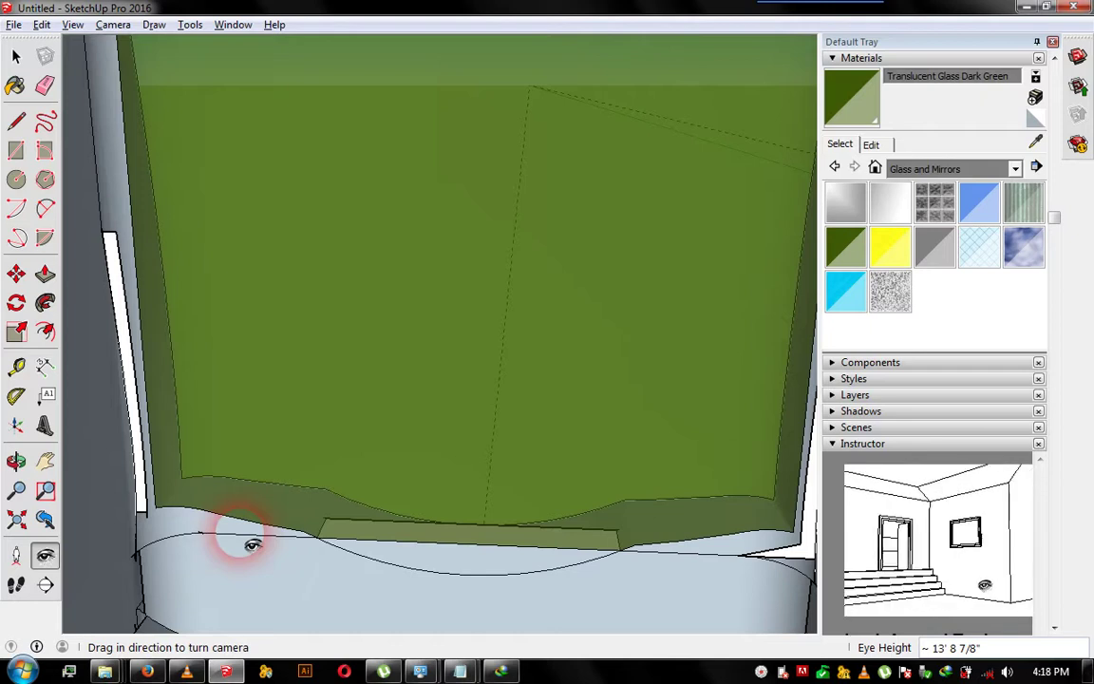
pyautogui.press('o')
pyautogui.moveTo(159, 586)
pyautogui.mouseDown()
pyautogui.moveTo(641, 459)
pyautogui.moveTo(465, 537)
pyautogui.moveTo(580, 484)
pyautogui.moveTo(535, 471)
pyautogui.moveTo(555, 508)
pyautogui.moveTo(526, 482)
pyautogui.moveTo(550, 437)
pyautogui.moveTo(680, 433)
pyautogui.moveTo(655, 372)
pyautogui.moveTo(589, 312)
pyautogui.moveTo(628, 403)
pyautogui.moveTo(705, 464)
pyautogui.moveTo(496, 373)
pyautogui.moveTo(806, 445)
pyautogui.moveTo(431, 464)
pyautogui.moveTo(450, 452)
pyautogui.moveTo(452, 390)
pyautogui.moveTo(567, 349)
pyautogui.moveTo(216, 407)
pyautogui.moveTo(296, 454)
pyautogui.moveTo(300, 469)
pyautogui.moveTo(379, 496)
pyautogui.moveTo(286, 435)
pyautogui.moveTo(317, 384)
pyautogui.moveTo(557, 290)
pyautogui.moveTo(601, 251)
pyautogui.moveTo(687, 430)
pyautogui.moveTo(681, 488)
pyautogui.moveTo(455, 472)
pyautogui.moveTo(521, 398)
pyautogui.moveTo(578, 428)
pyautogui.moveTo(653, 441)
pyautogui.moveTo(622, 353)
pyautogui.moveTo(435, 286)
pyautogui.moveTo(442, 398)
pyautogui.moveTo(550, 398)
pyautogui.moveTo(511, 223)
pyautogui.moveTo(286, 298)
pyautogui.moveTo(508, 423)
pyautogui.moveTo(488, 471)
pyautogui.moveTo(640, 487)
pyautogui.mouseUp()
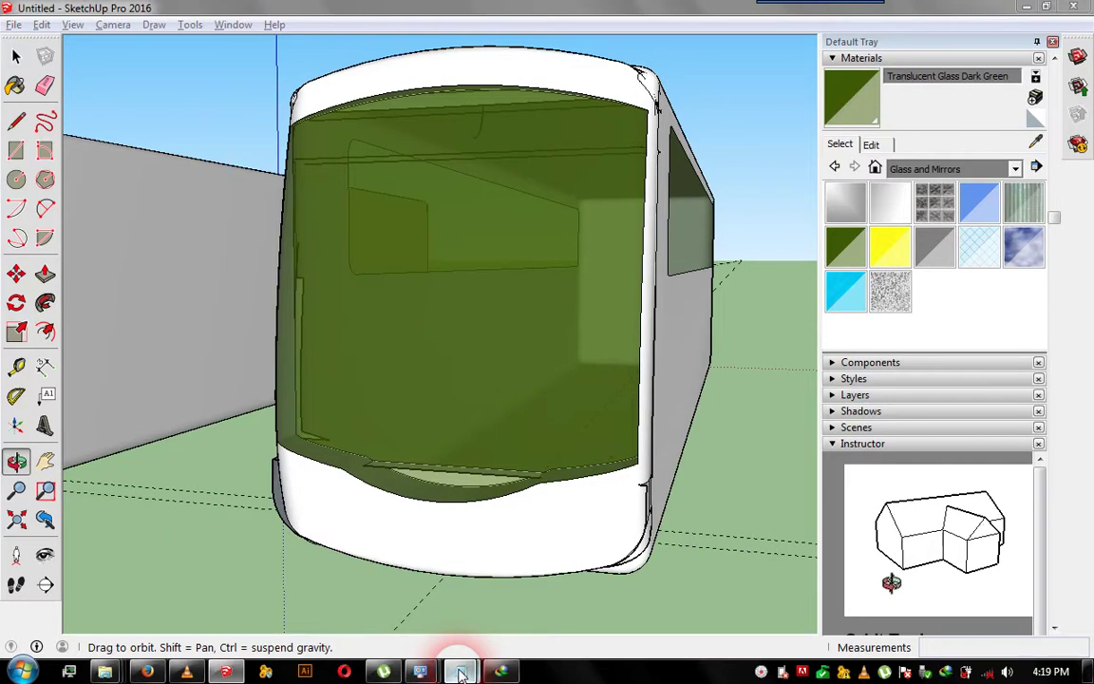
pyautogui.click(411, 617)
# - Place the cursor below the last line of the Notepad note
pyautogui.click(540, 442)
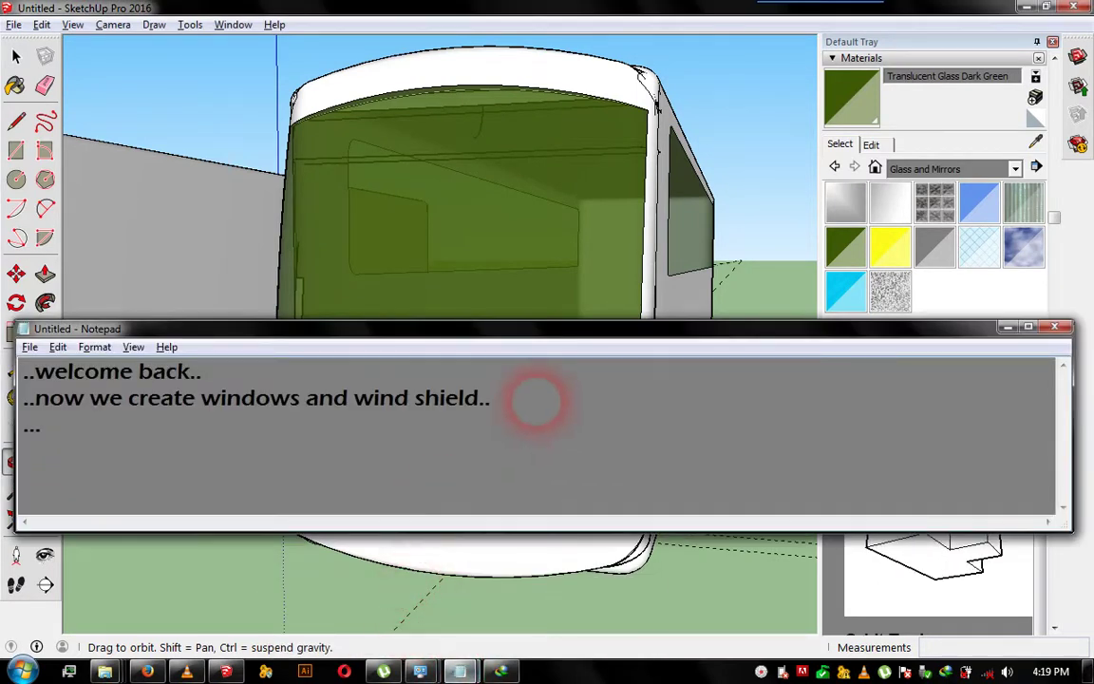